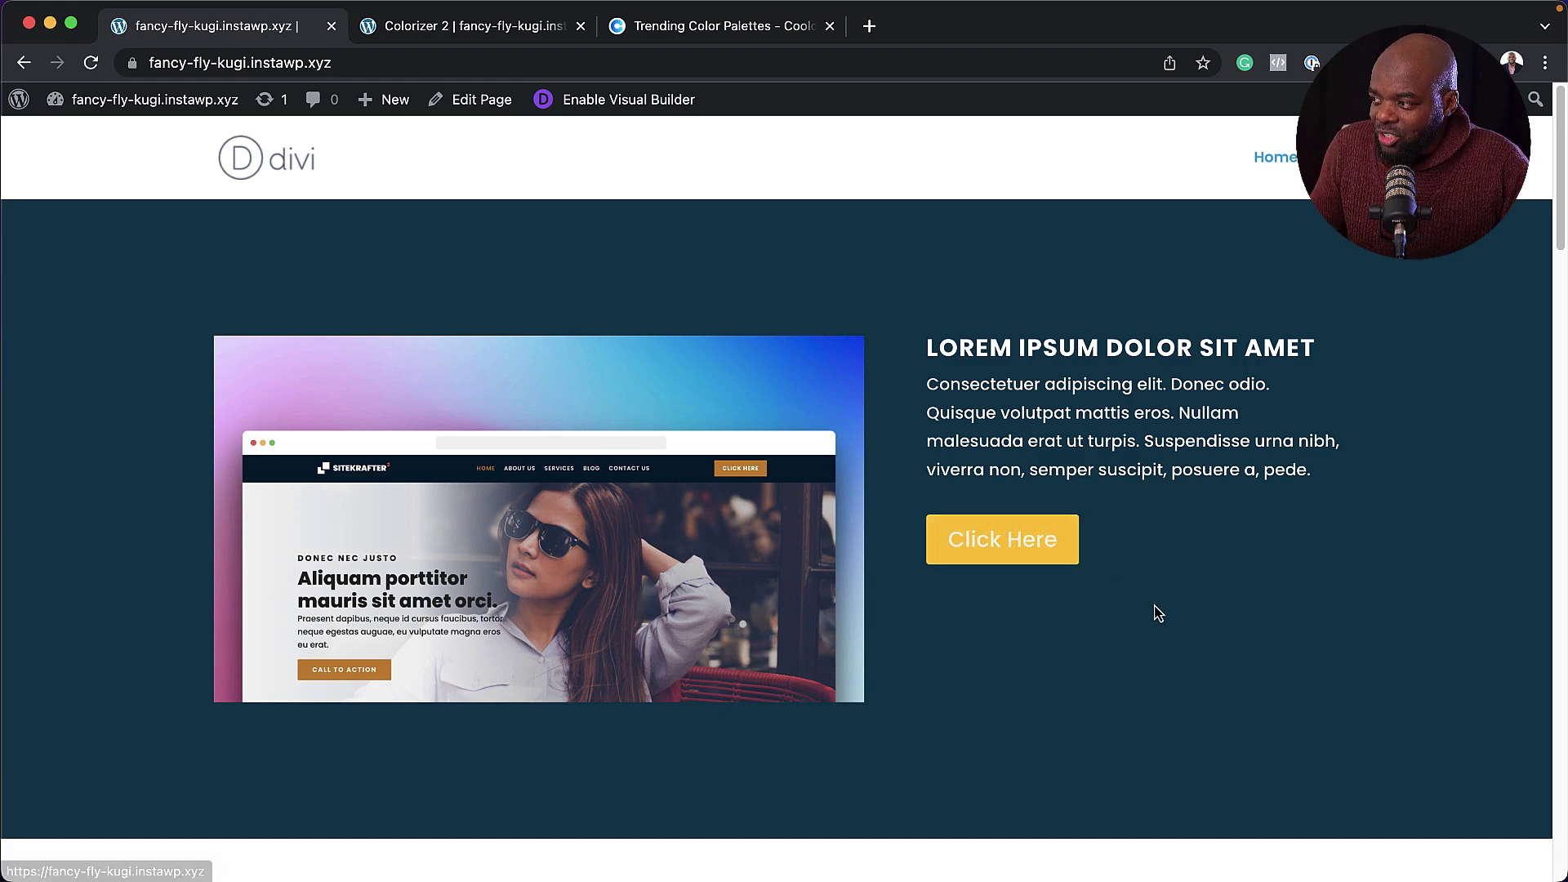
Step: Look through the homepage sections to see where the theme colours are used, and bring up the Colorizer 2 page
scroll(1198, 620, down, 5)
scroll(1198, 618, down, 20)
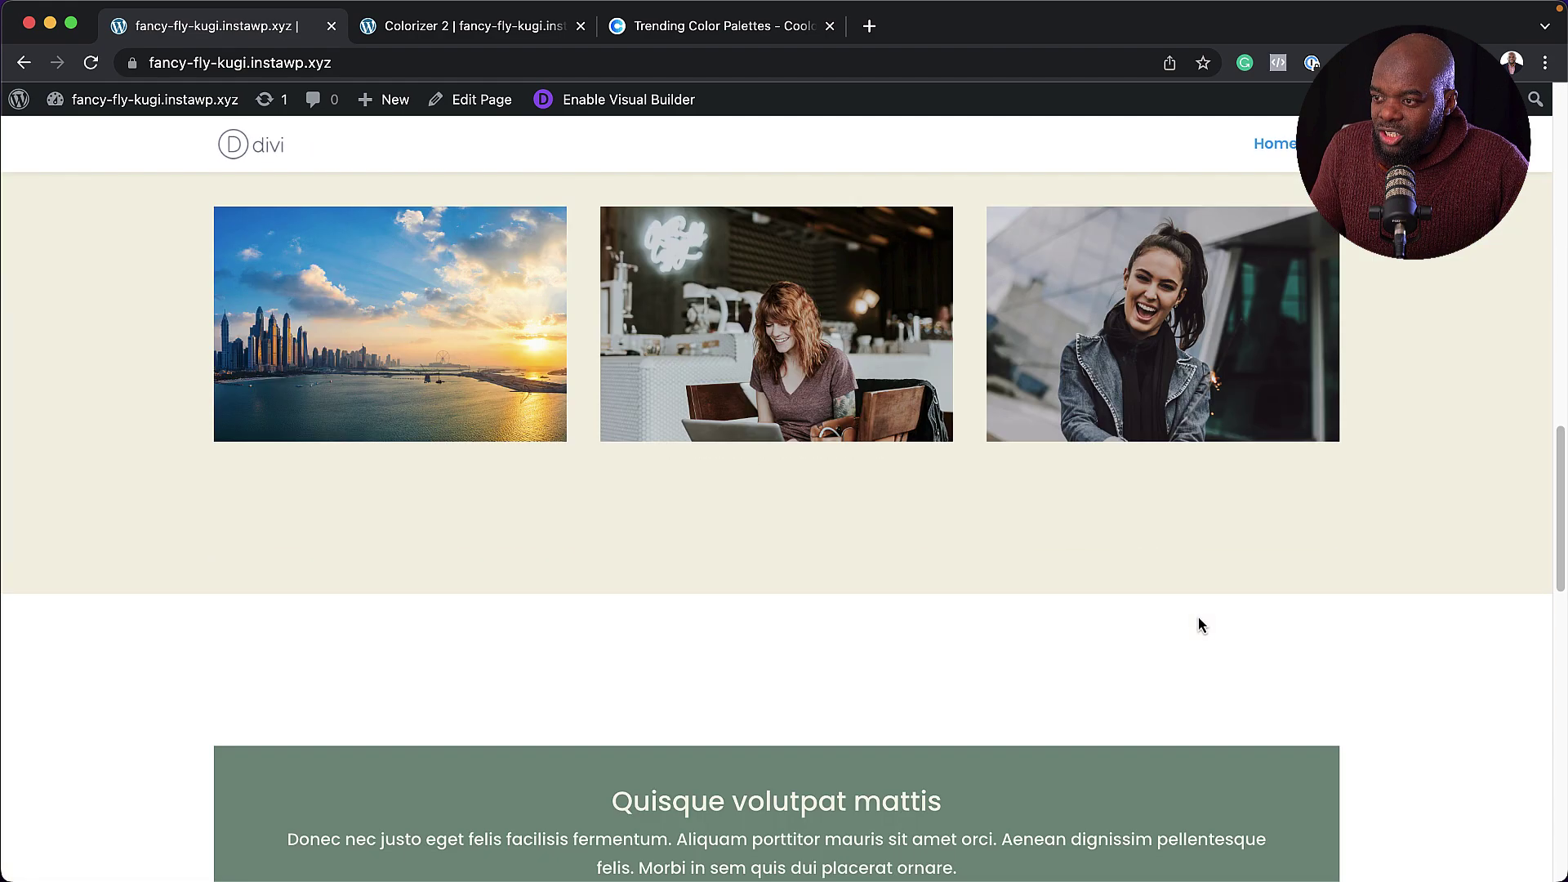
scroll(1198, 617, down, 5)
scroll(1197, 623, up, 4)
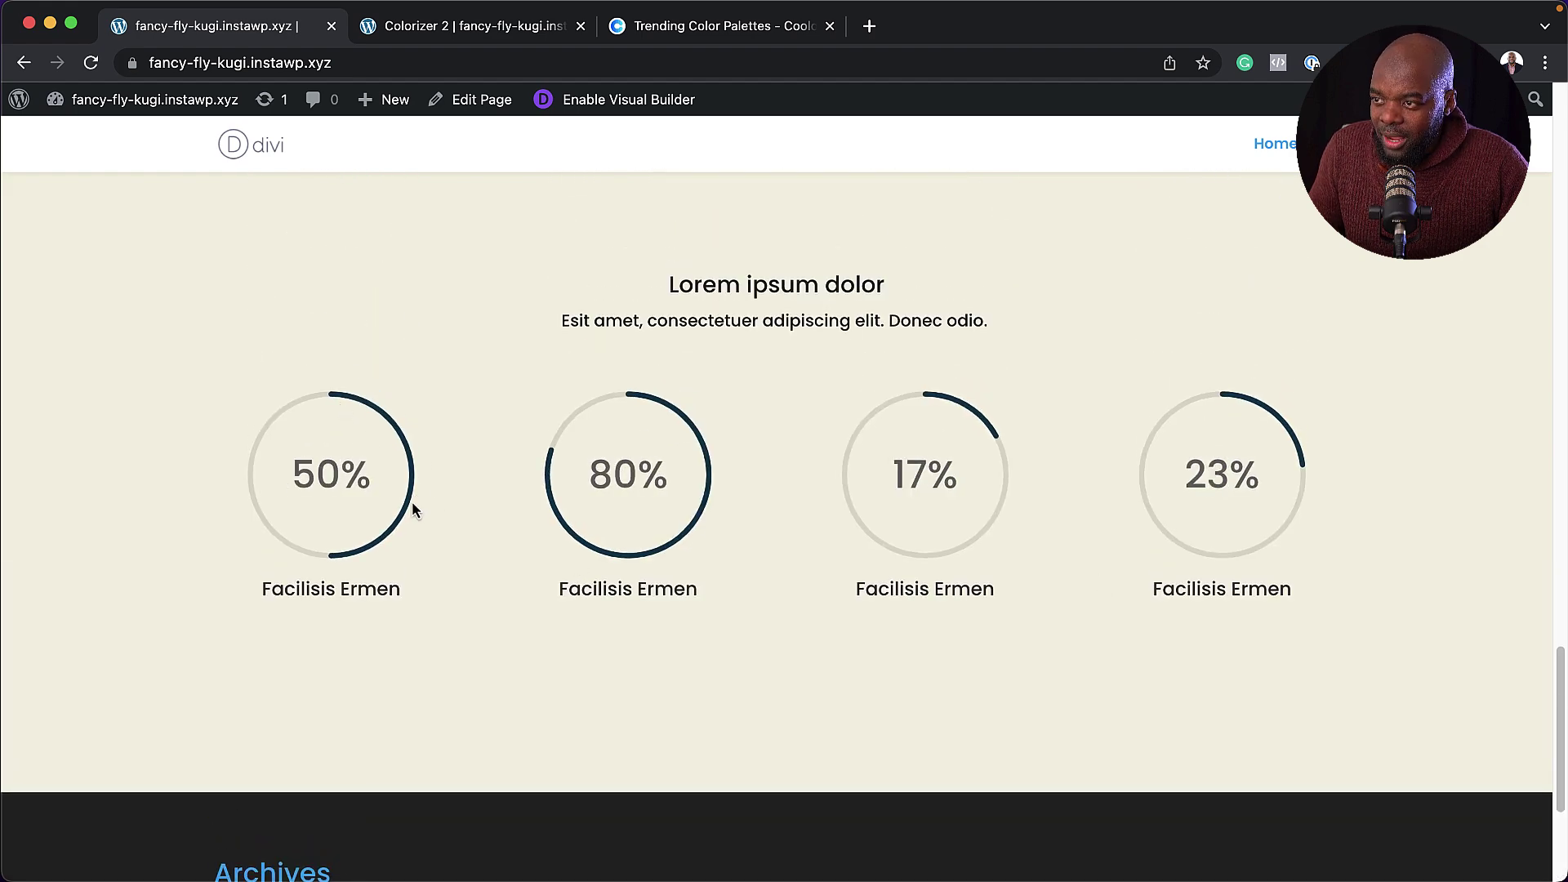
scroll(500, 507, up, 10)
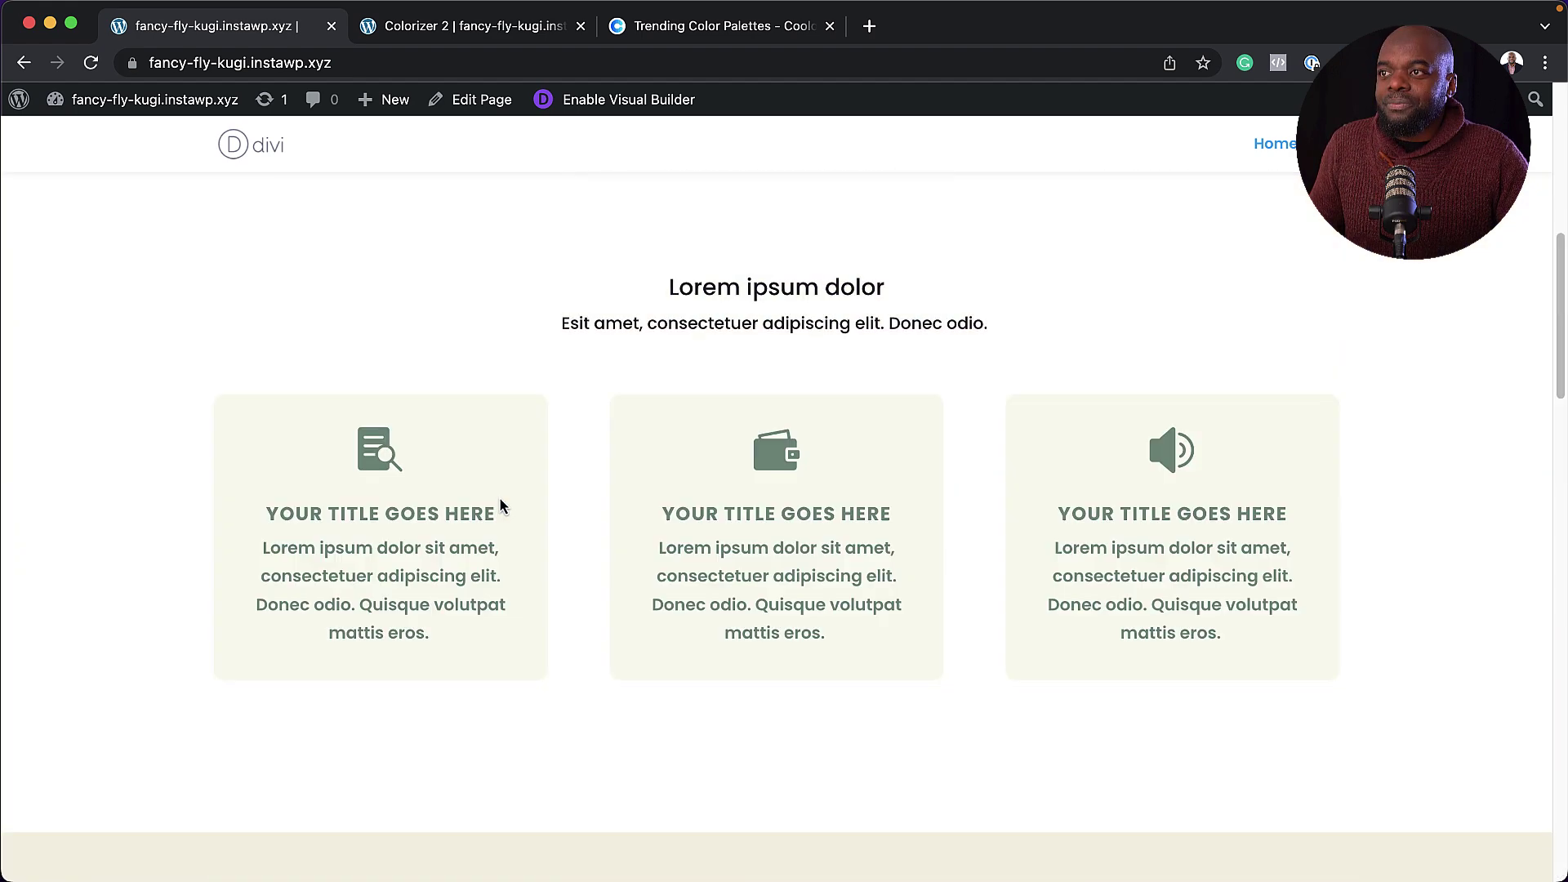
click(501, 35)
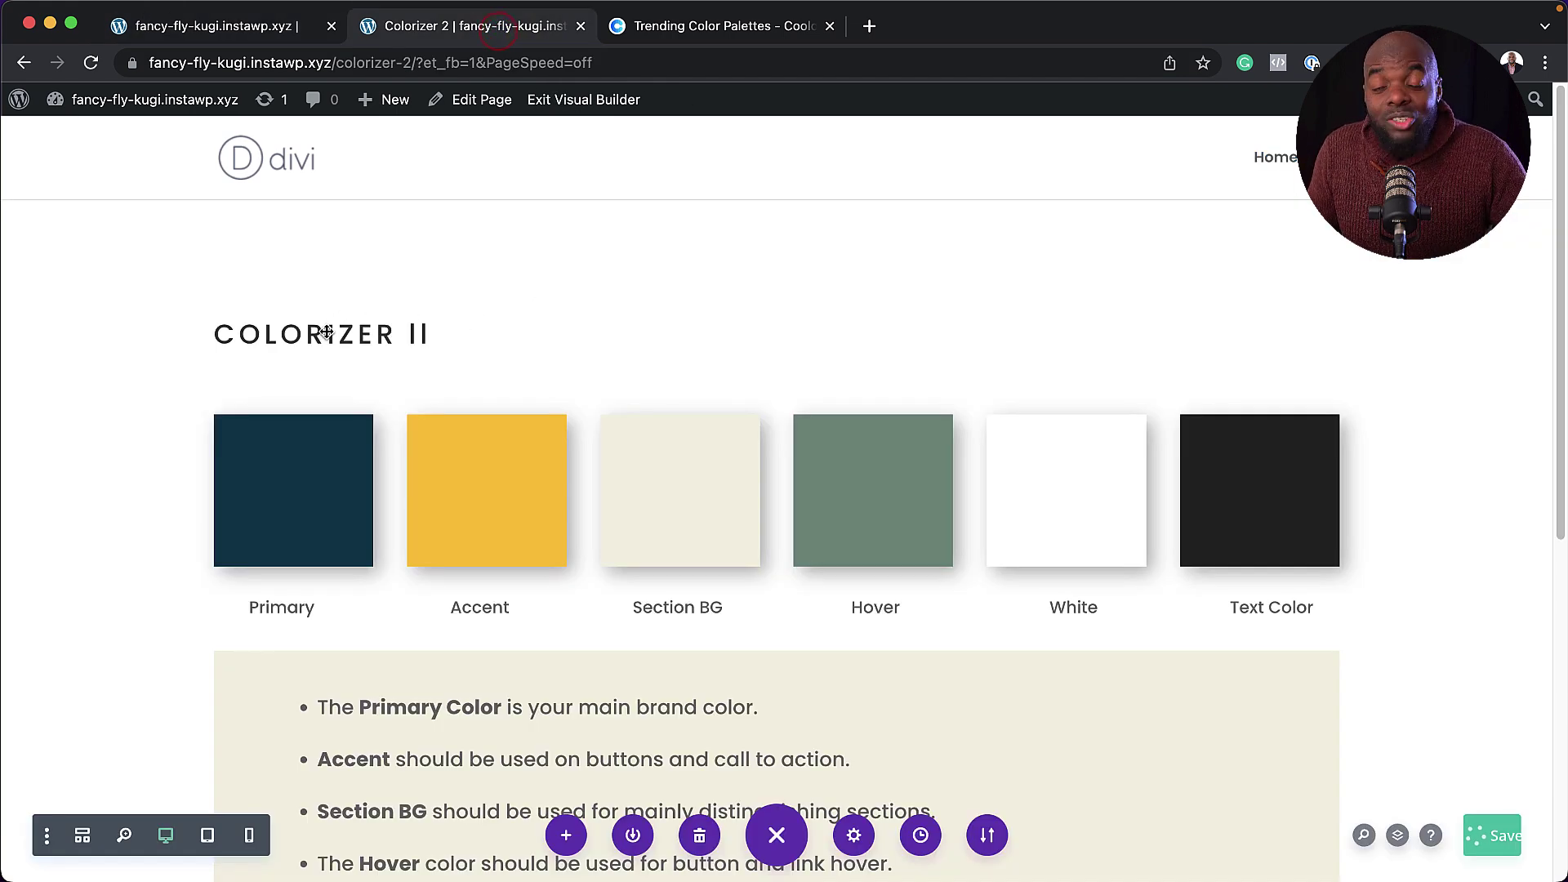
Step: Copy the dark brown #432818 from the brown and cream palette among the trending palettes on Coolors
click(768, 29)
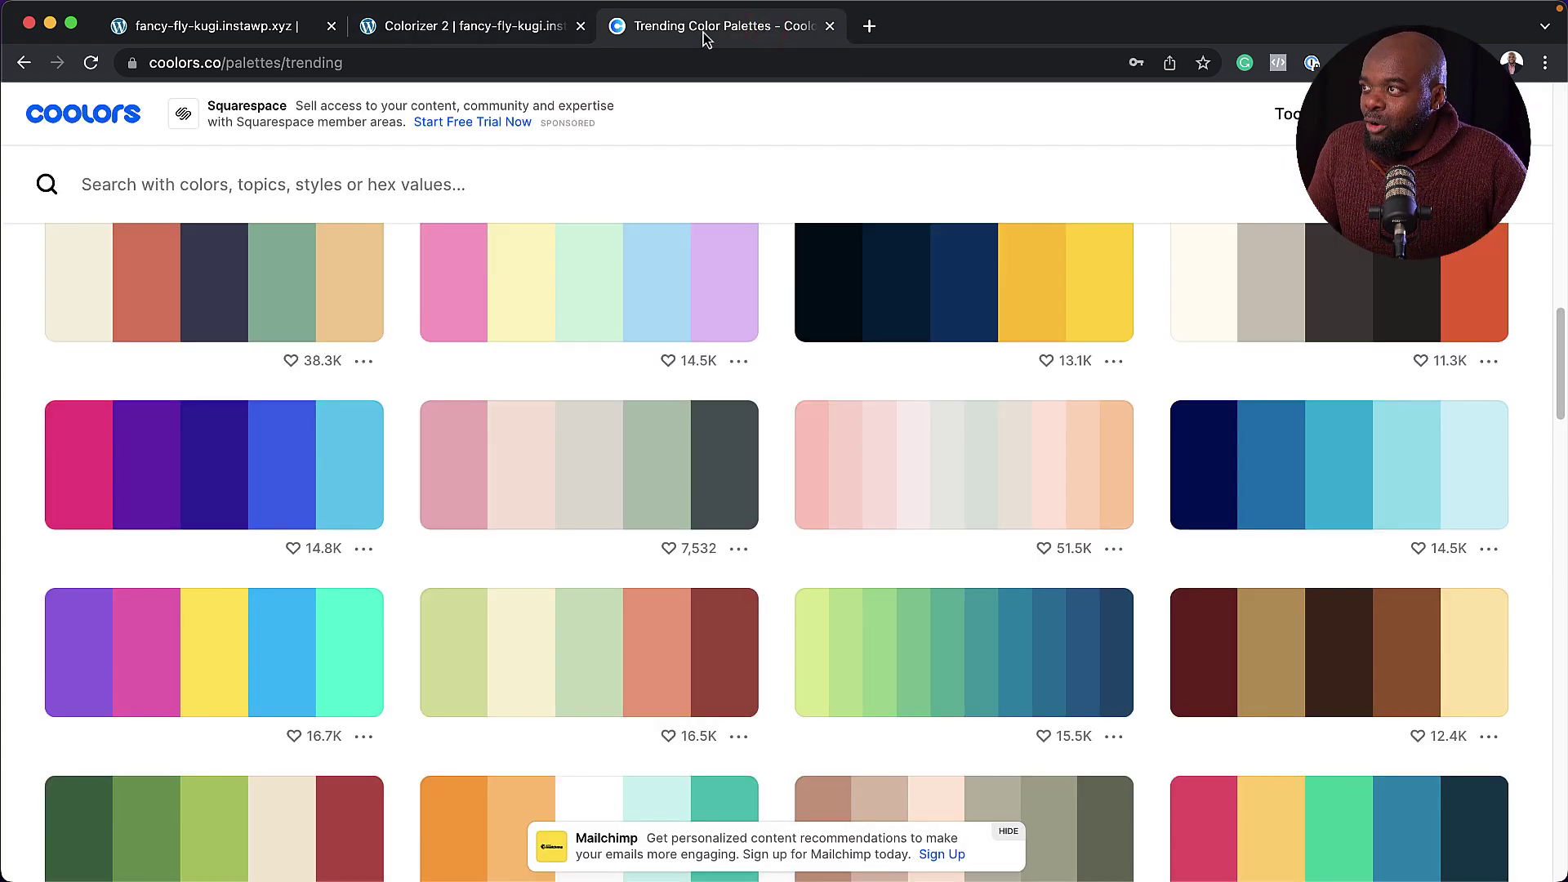
scroll(1315, 420, up, 1)
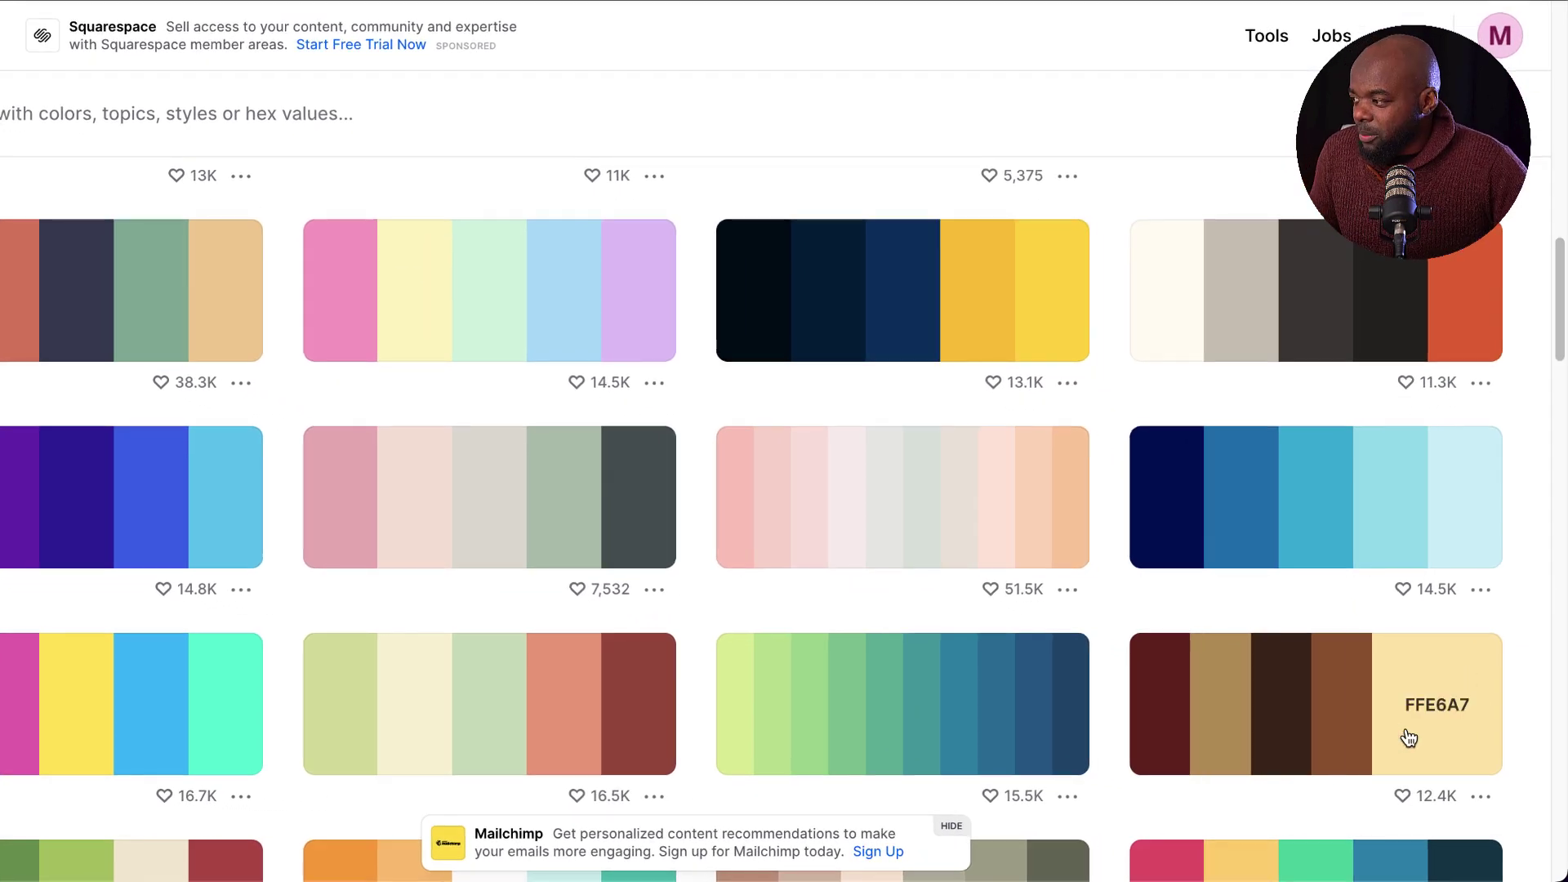
click(1325, 704)
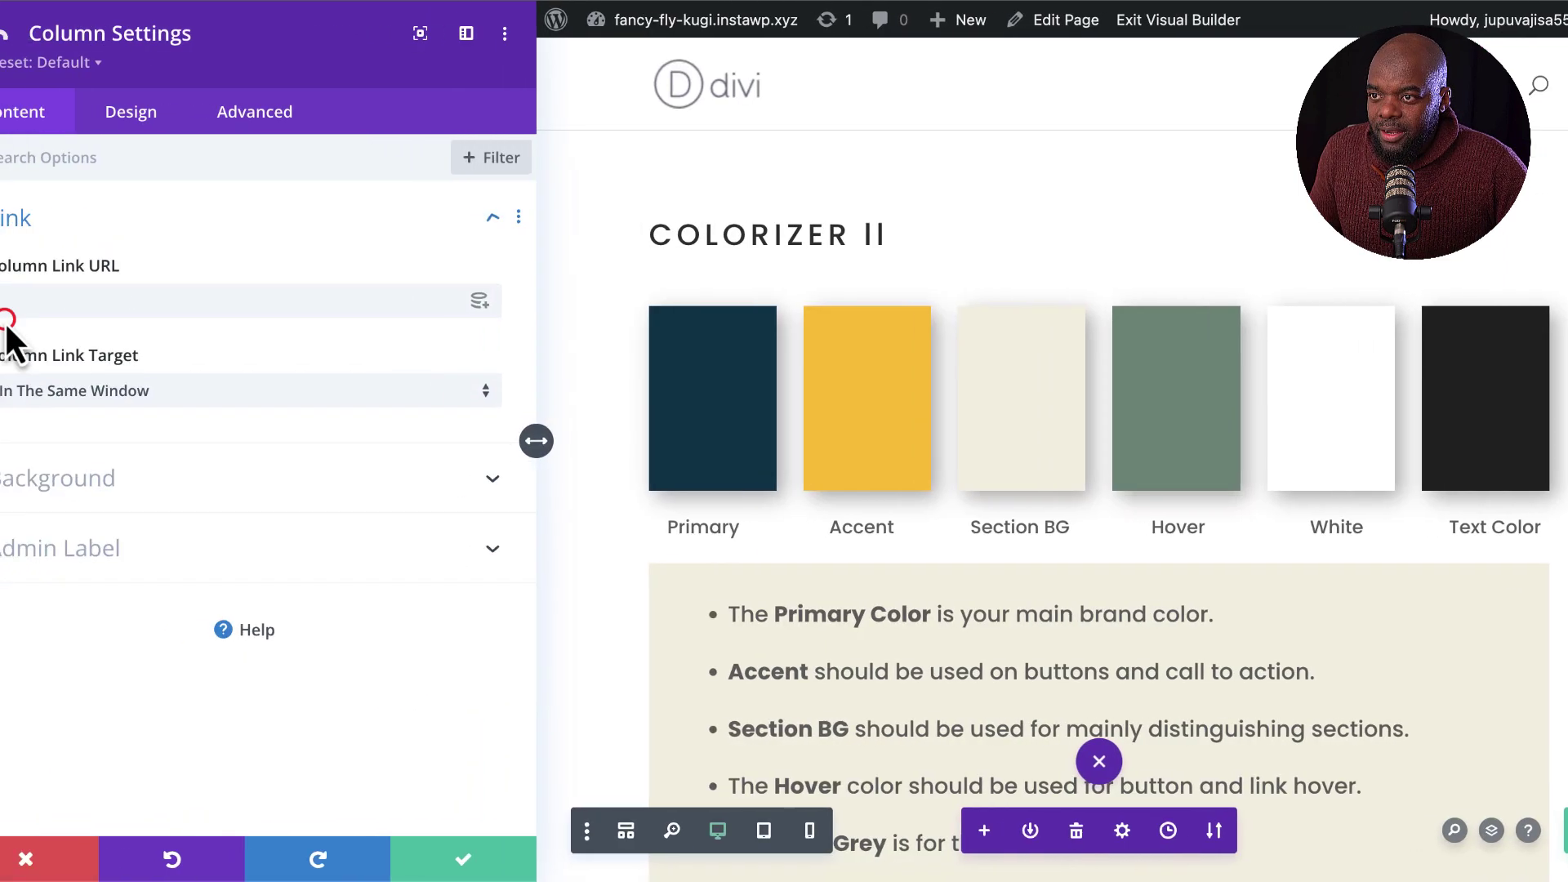
Step: Set the Primary column's global background colour to #432818, accept the site-wide change and save the column settings
click(123, 478)
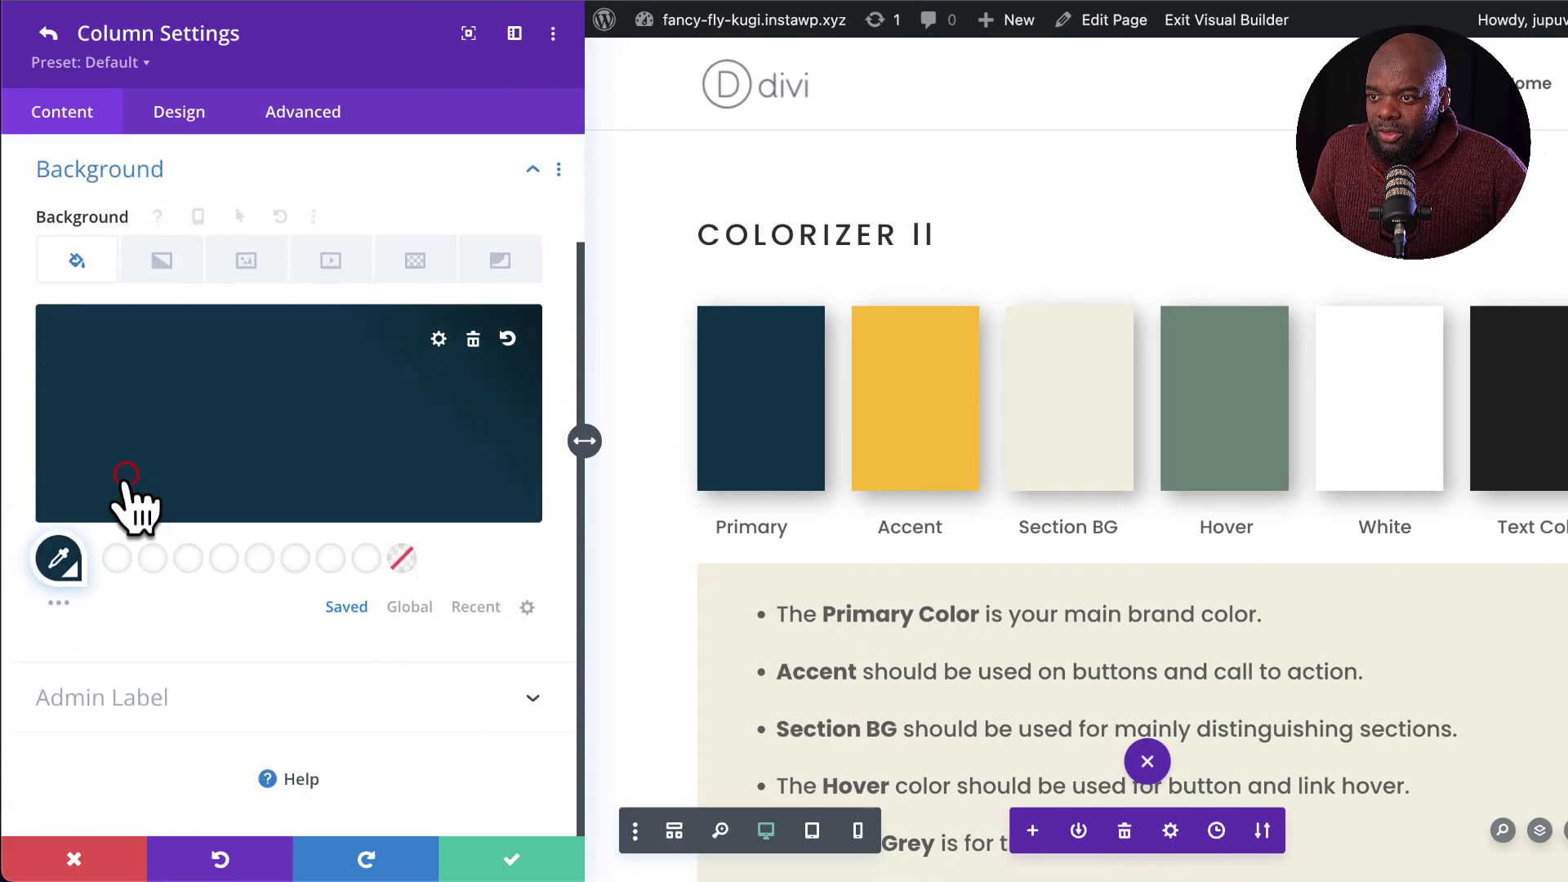
click(61, 565)
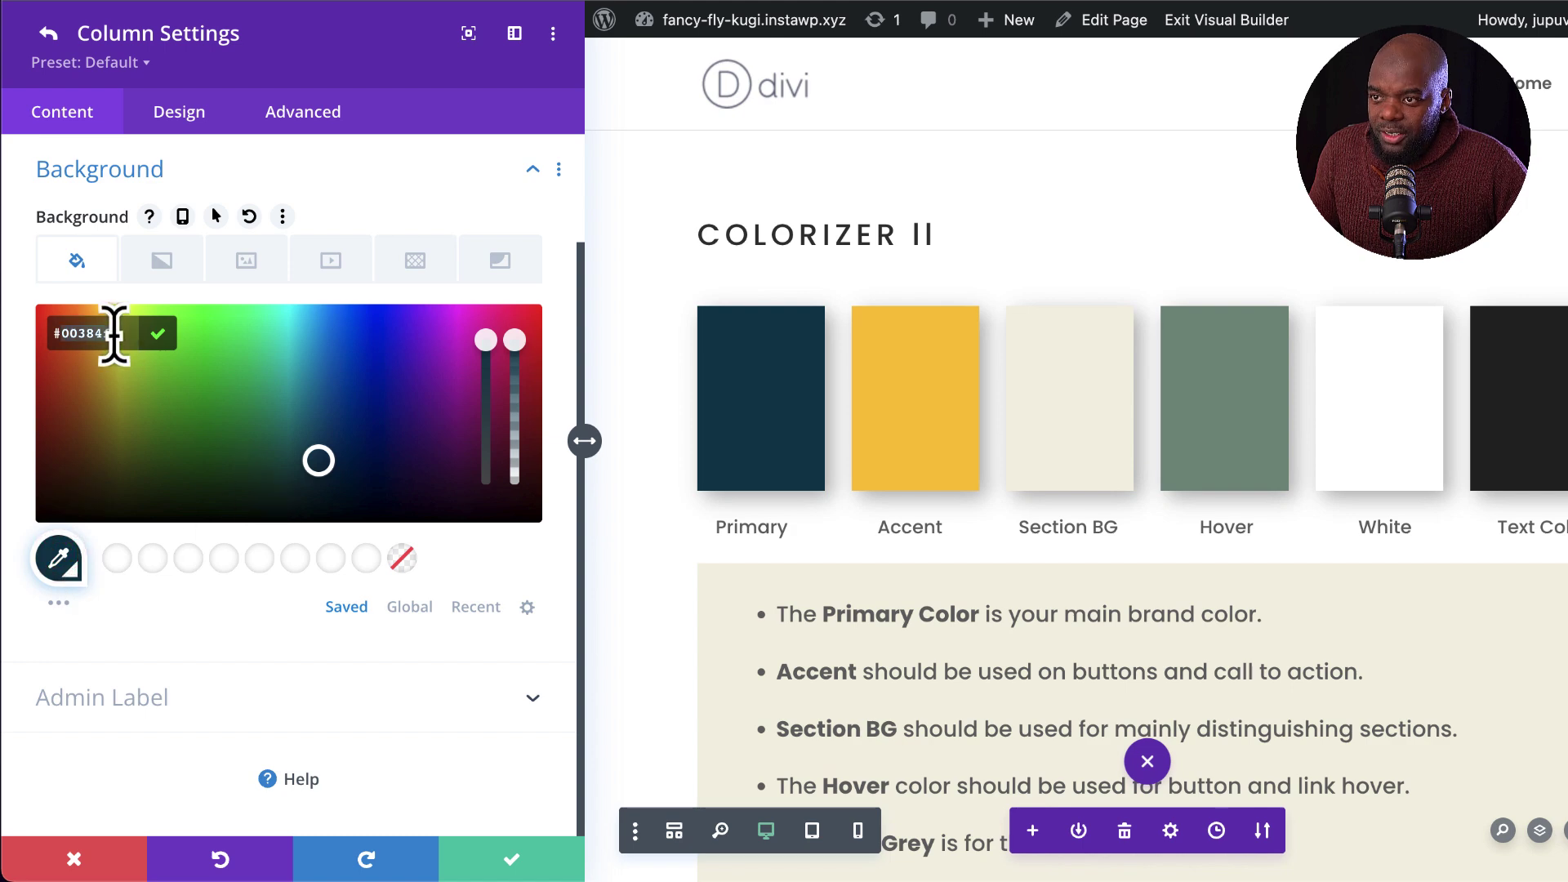
key(ctrl+v)
click(158, 334)
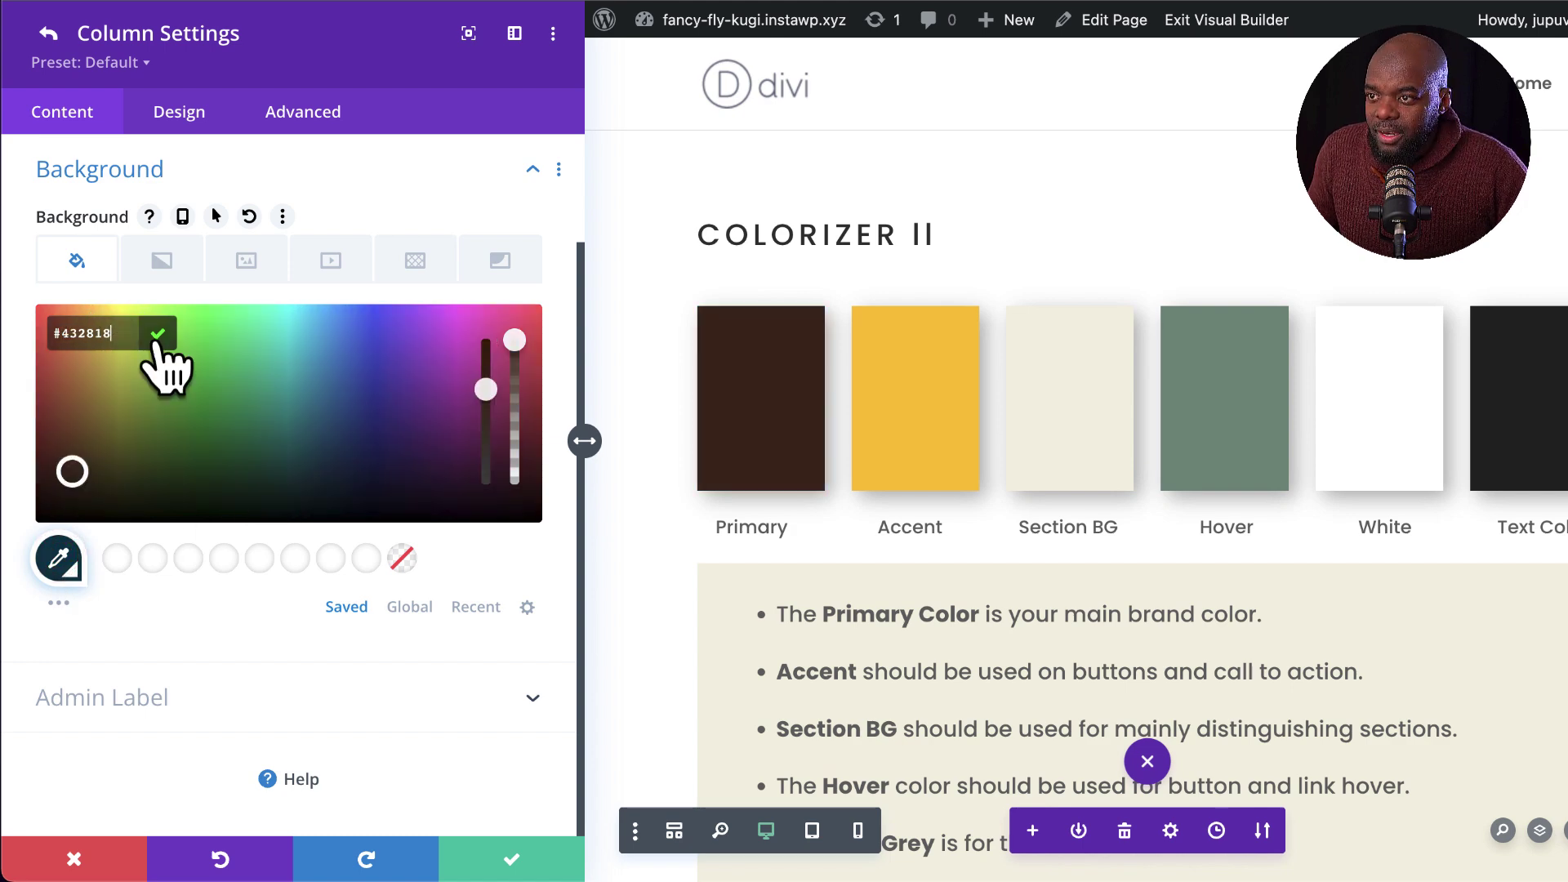
click(158, 334)
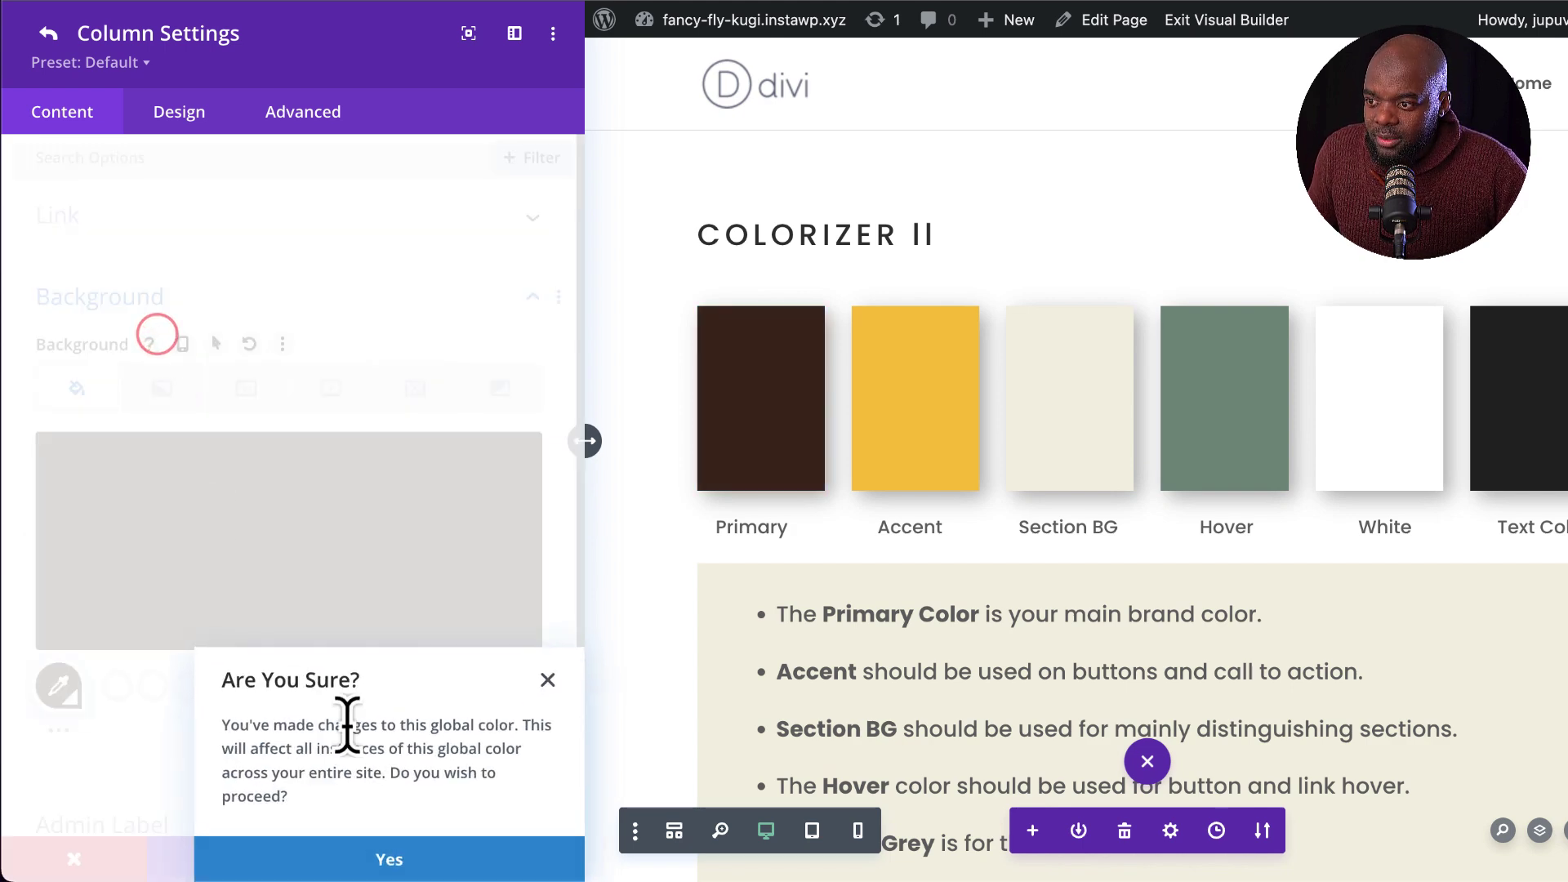
click(398, 868)
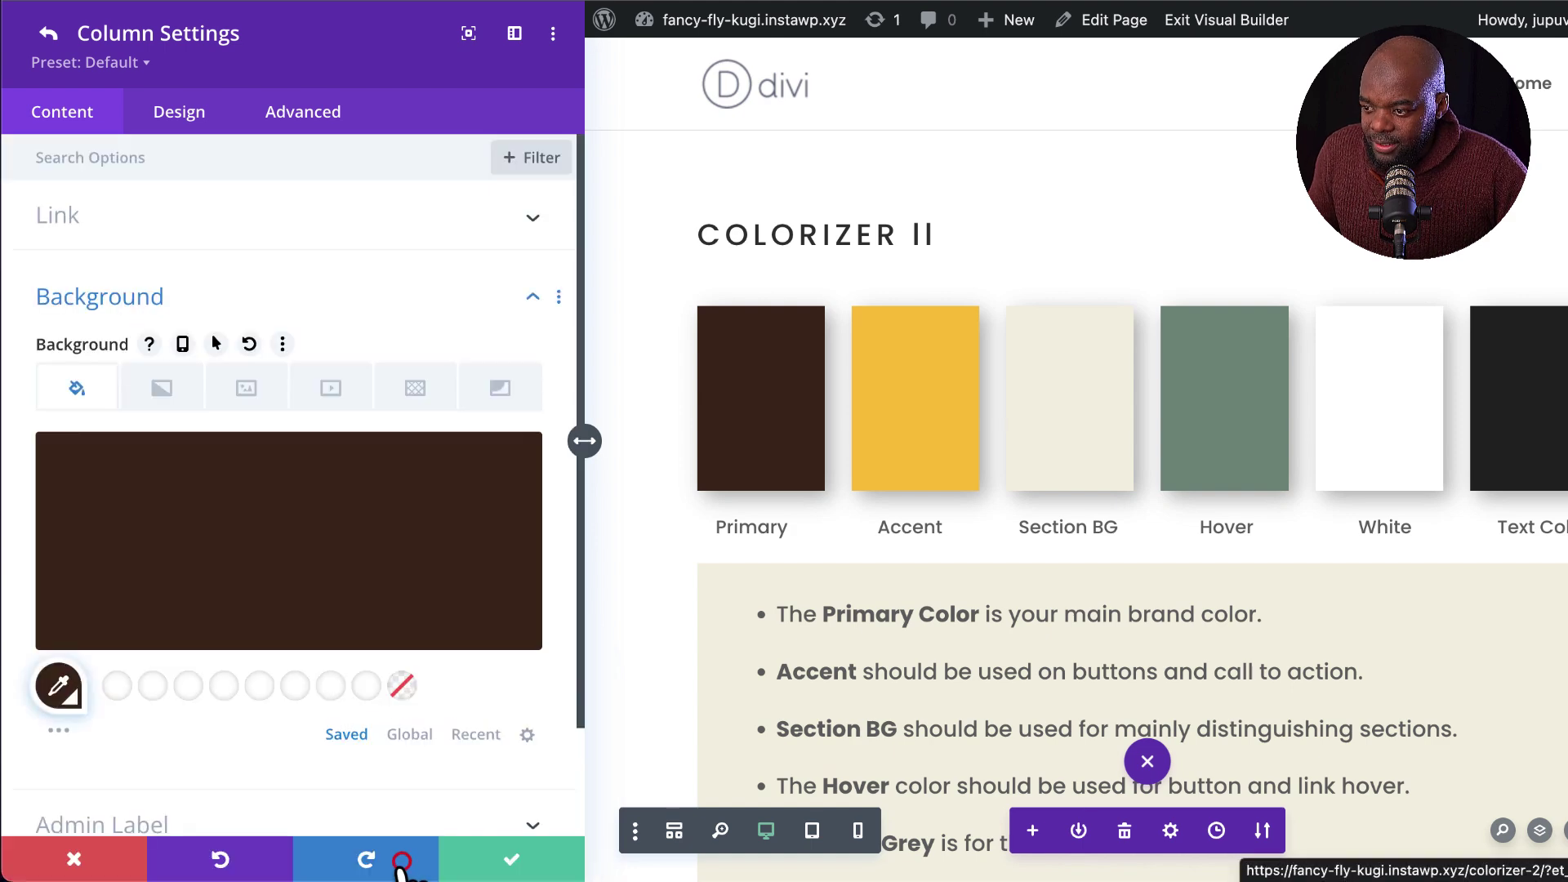
click(508, 858)
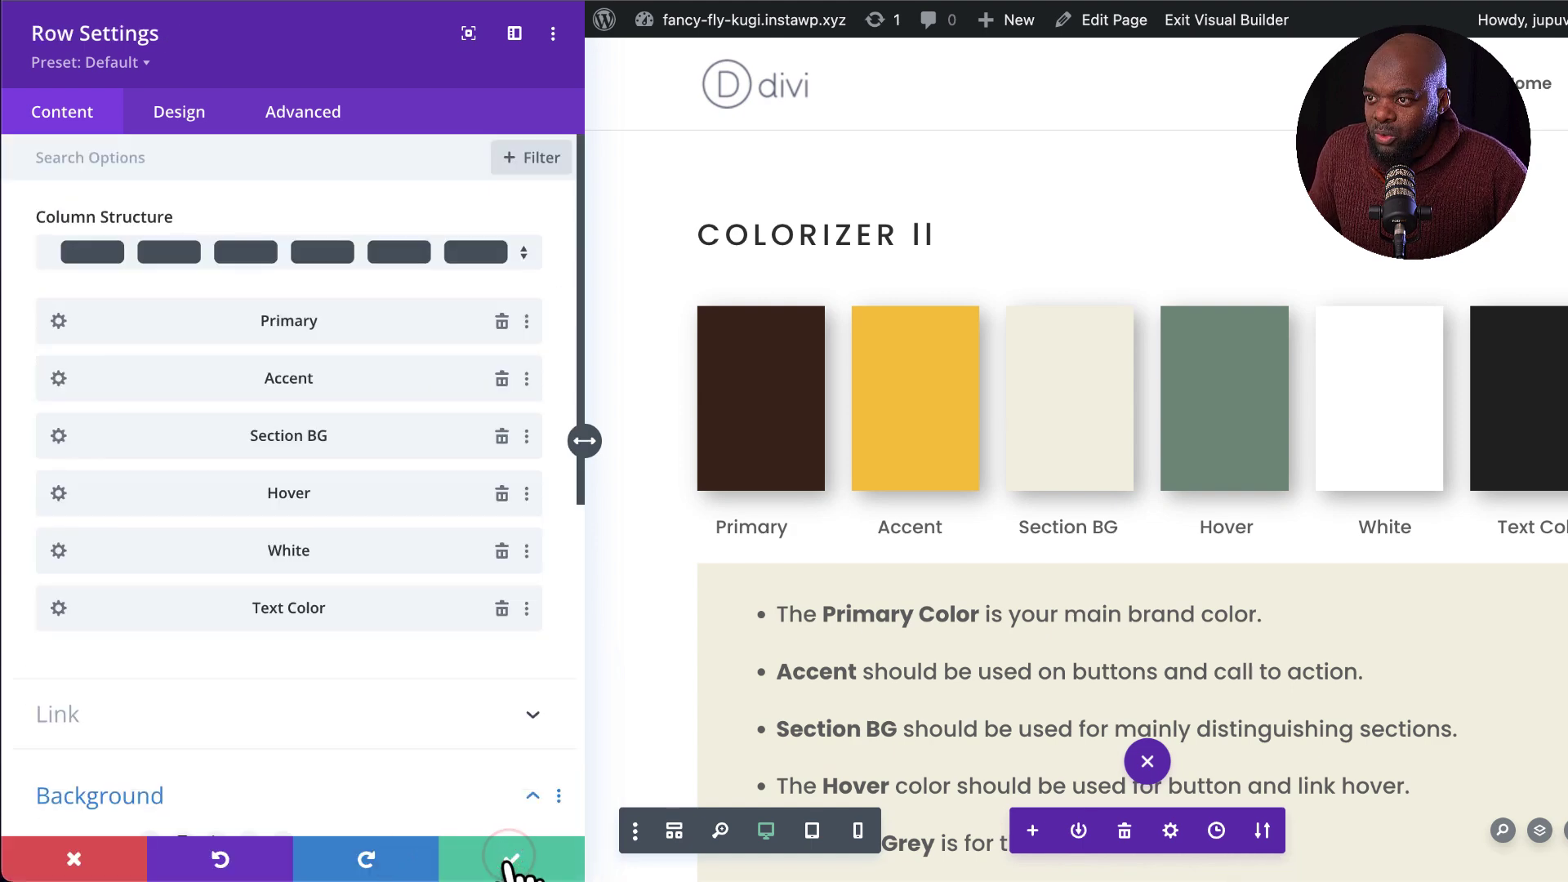
Step: Set the Accent column's global background colour to #eb5e28 and save the row settings
click(166, 387)
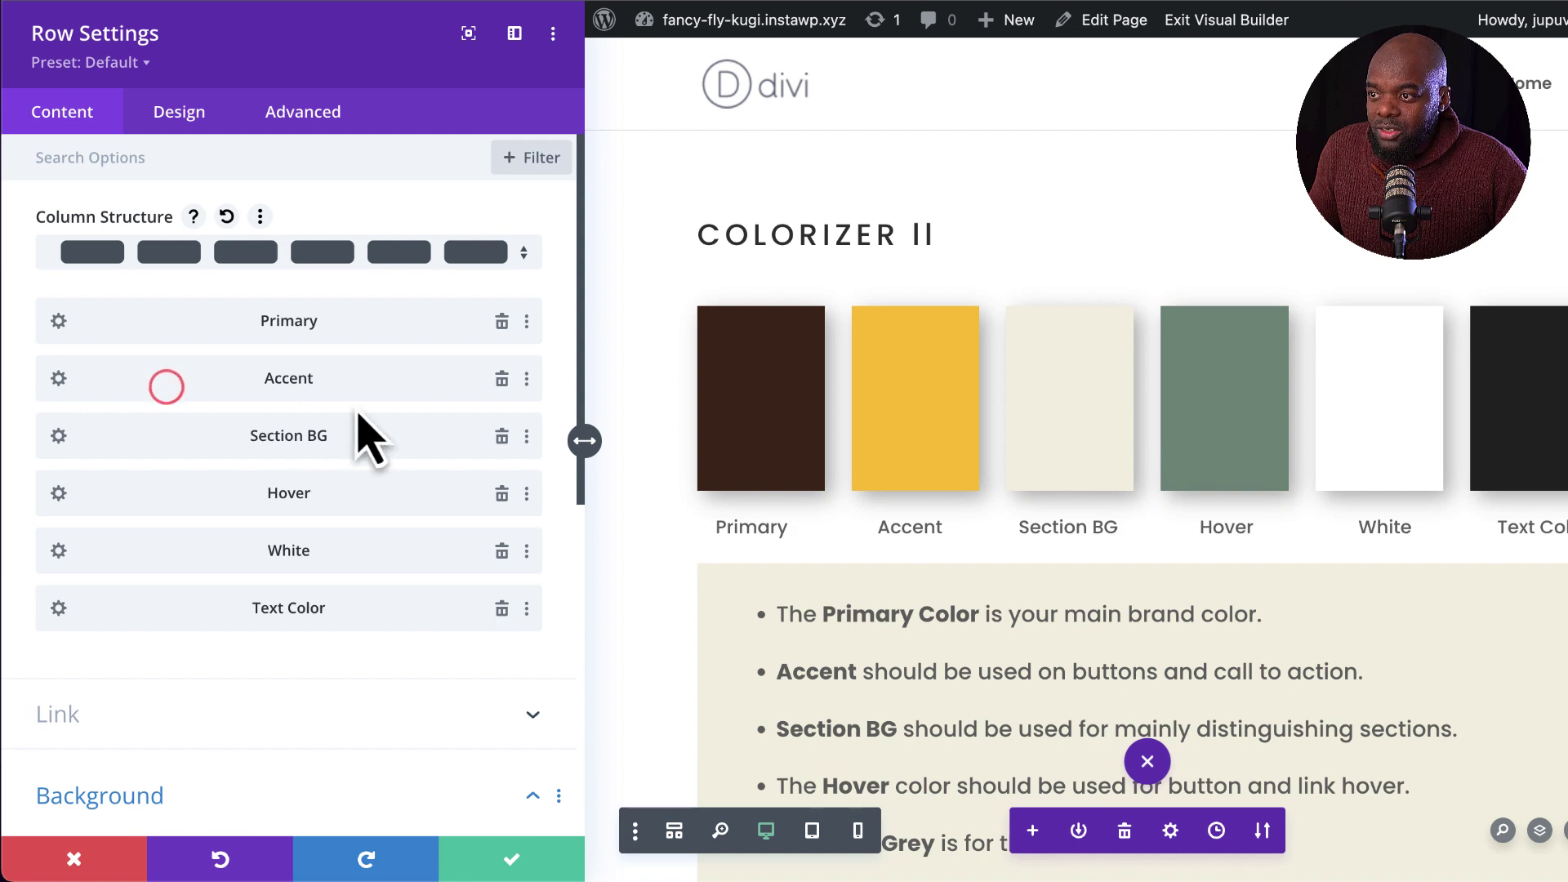
click(59, 377)
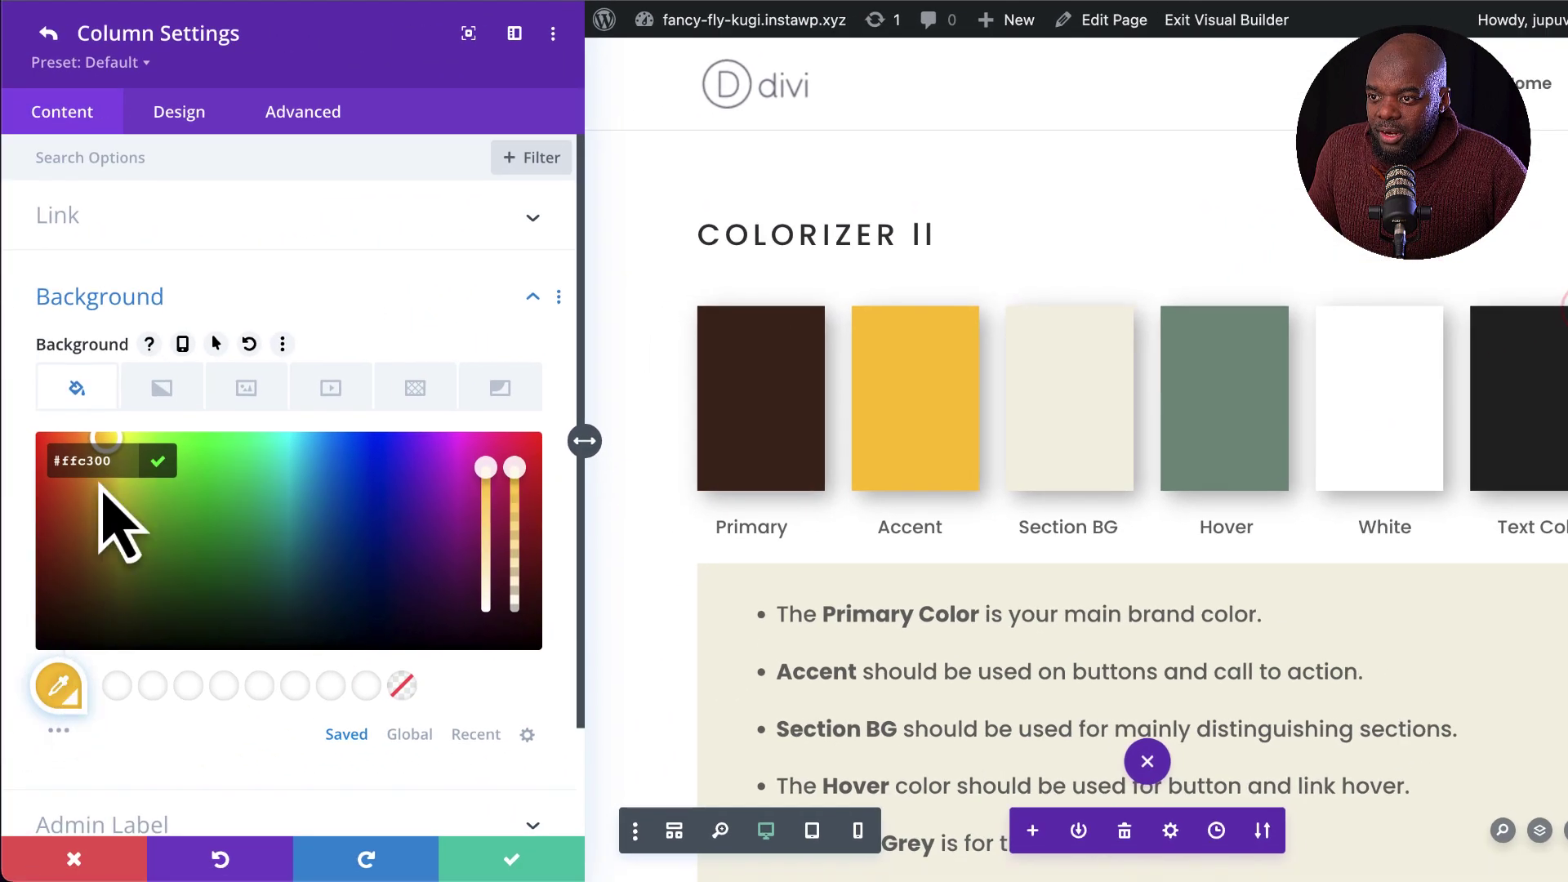
click(130, 454)
key(ctrl+v)
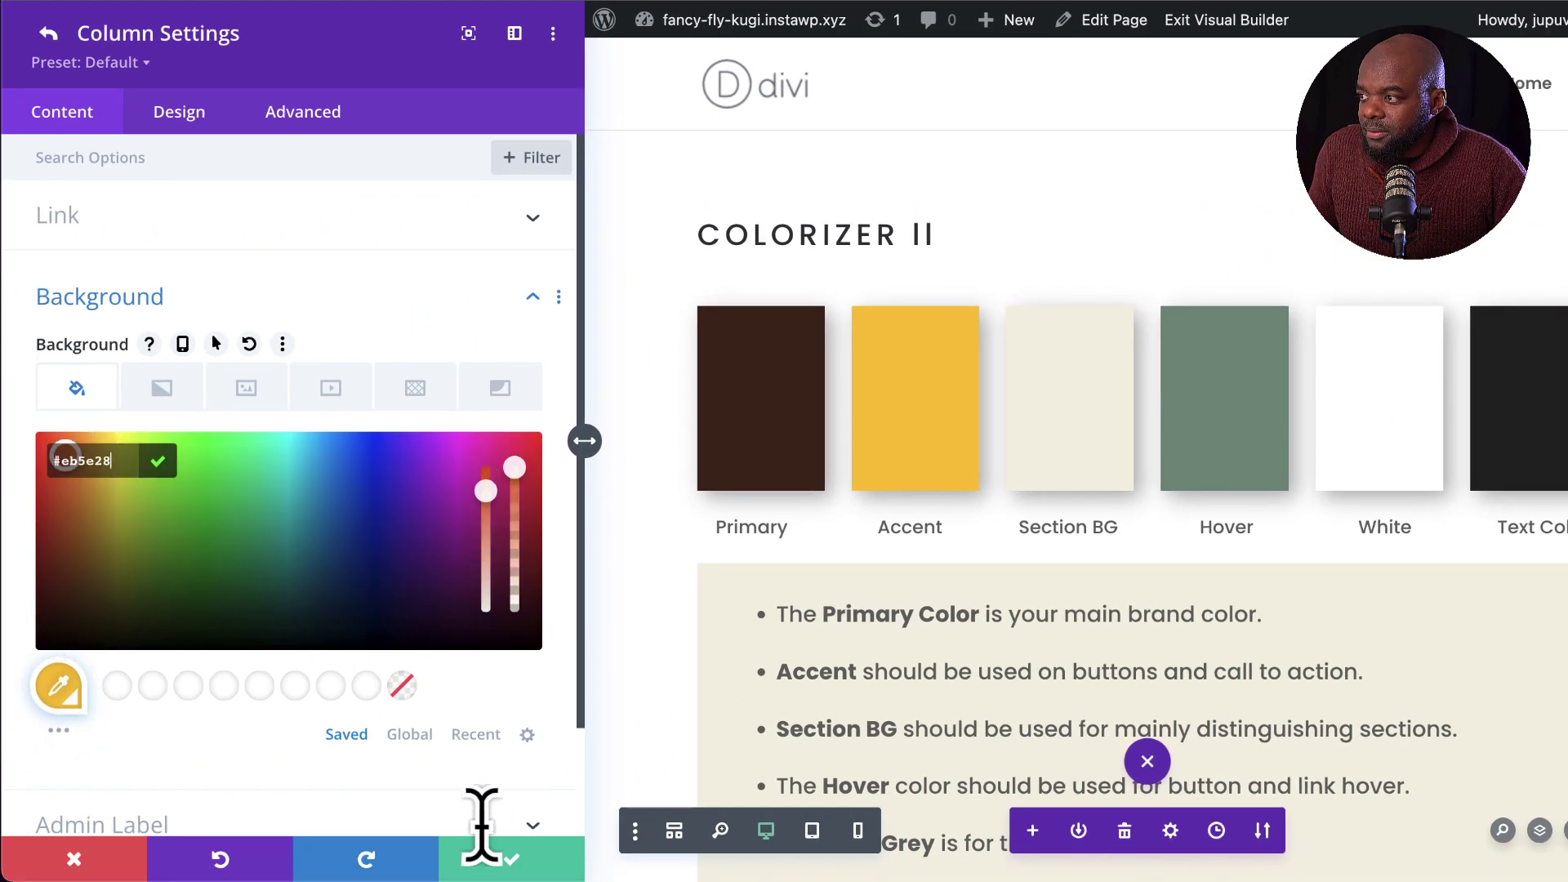
click(513, 861)
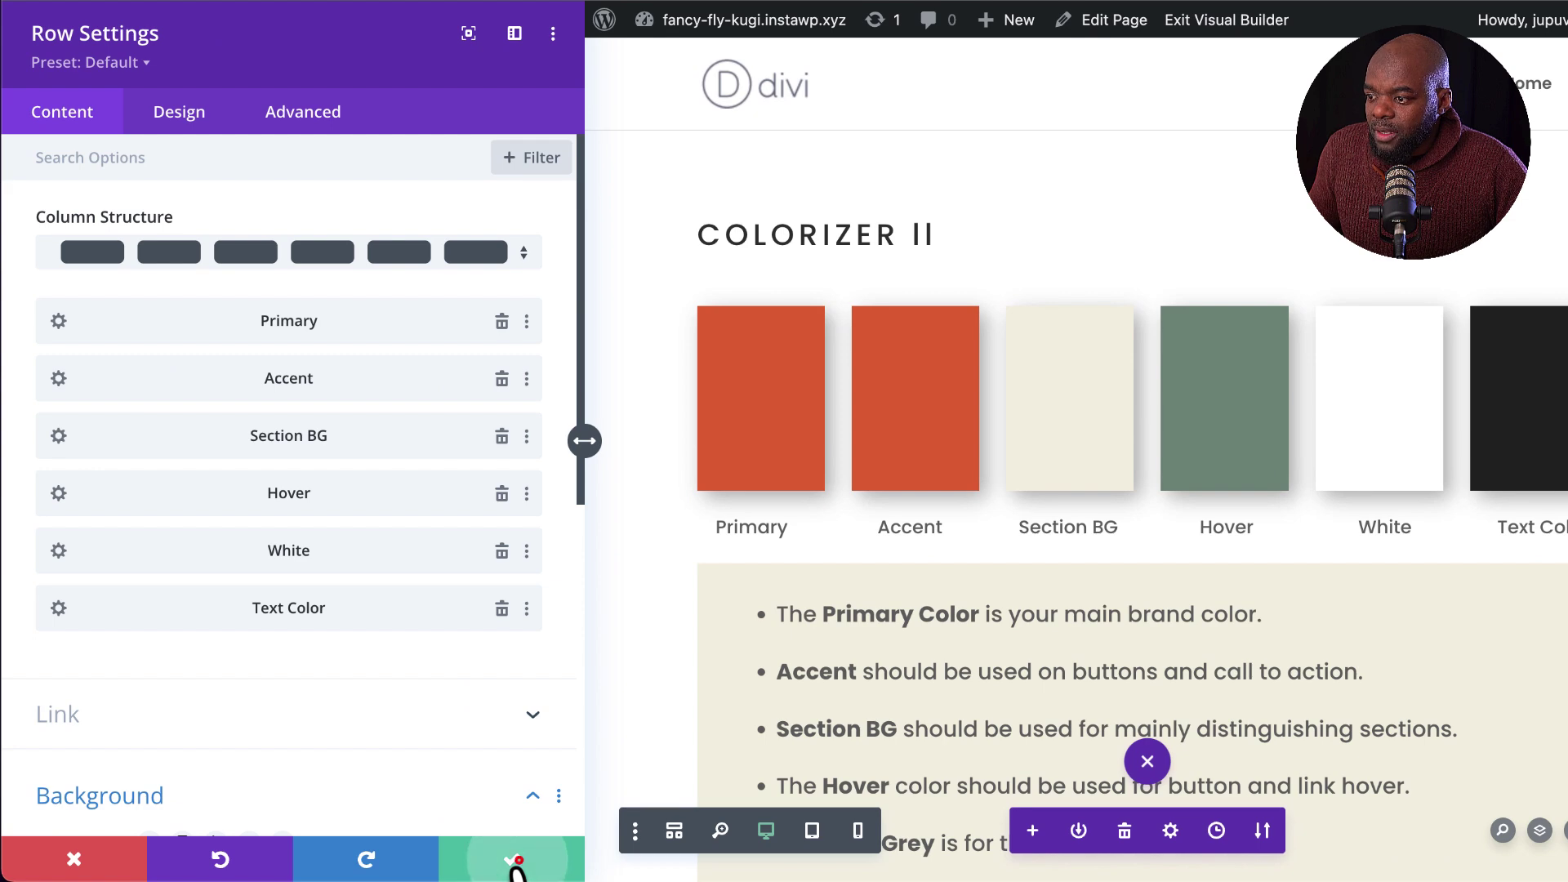
click(514, 859)
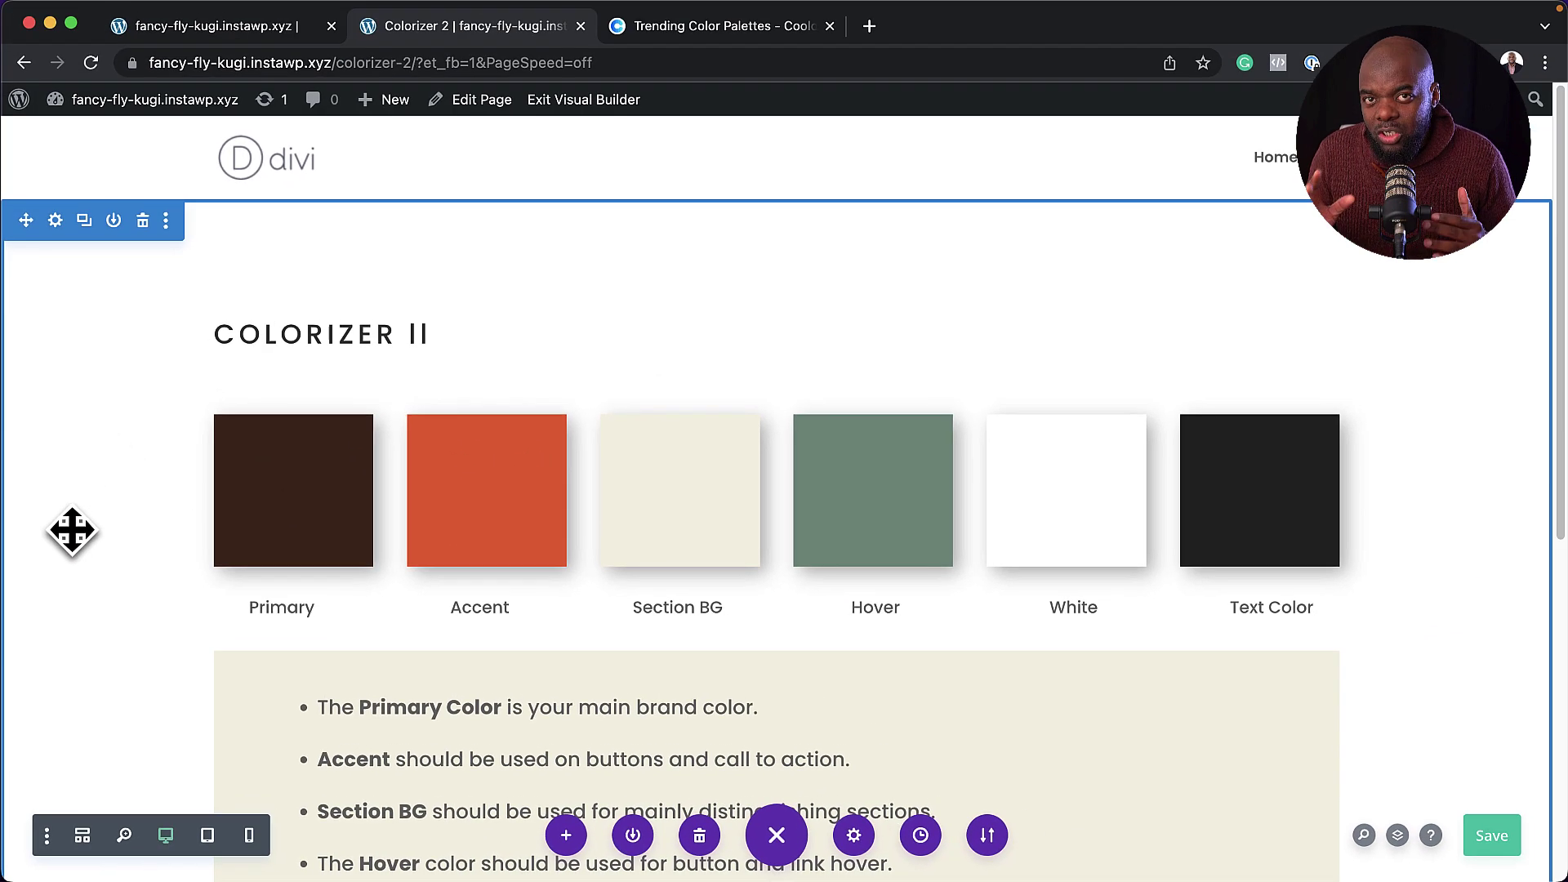
Step: Reload the homepage and check its sections for the new primary and accent colours
click(260, 32)
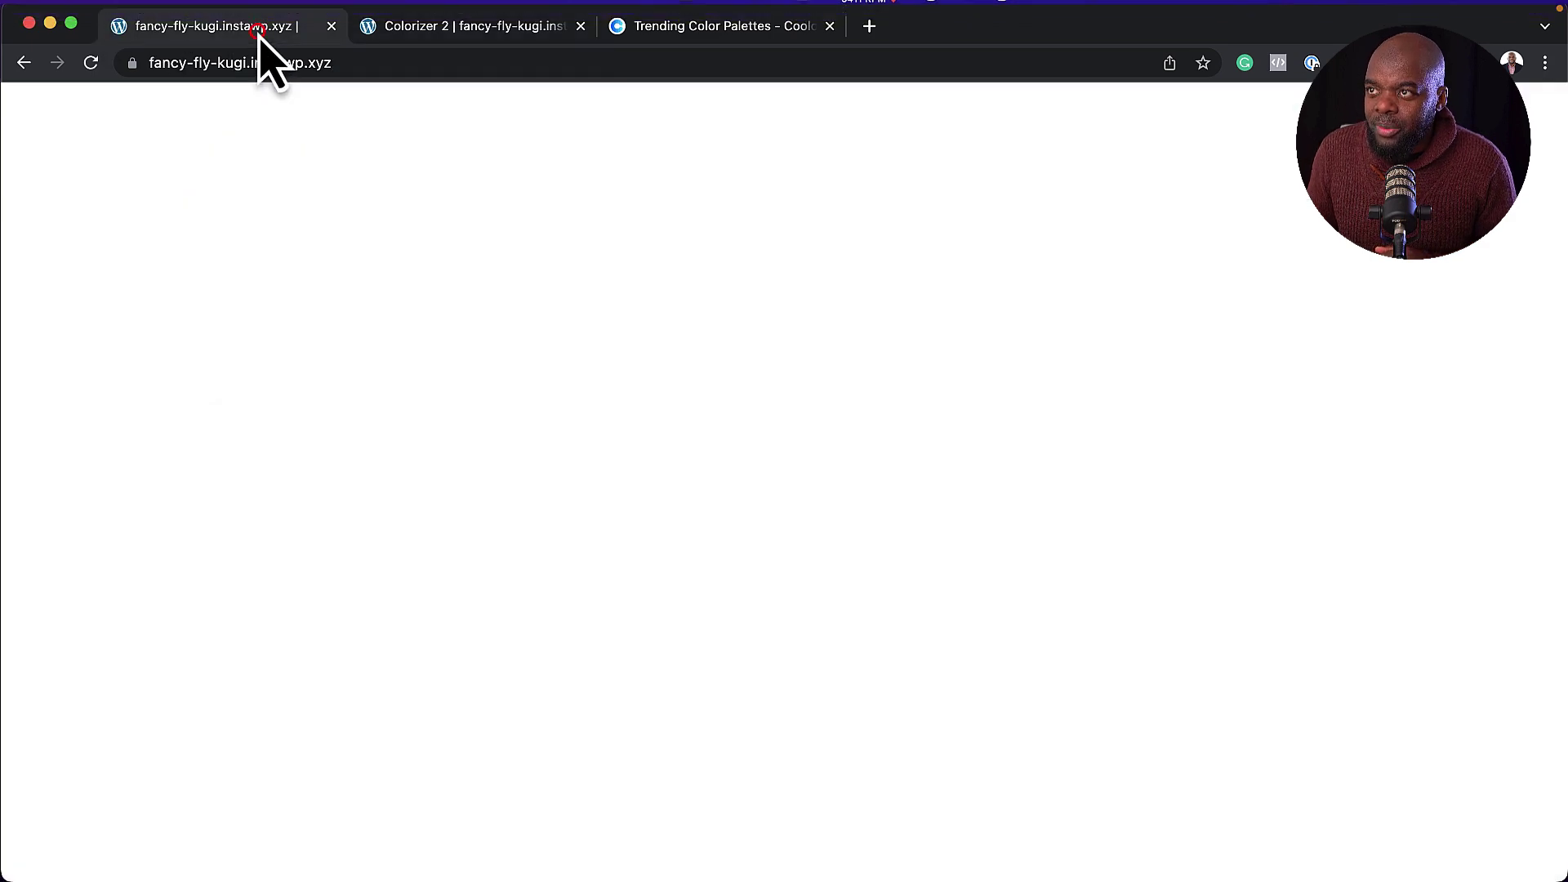
click(92, 63)
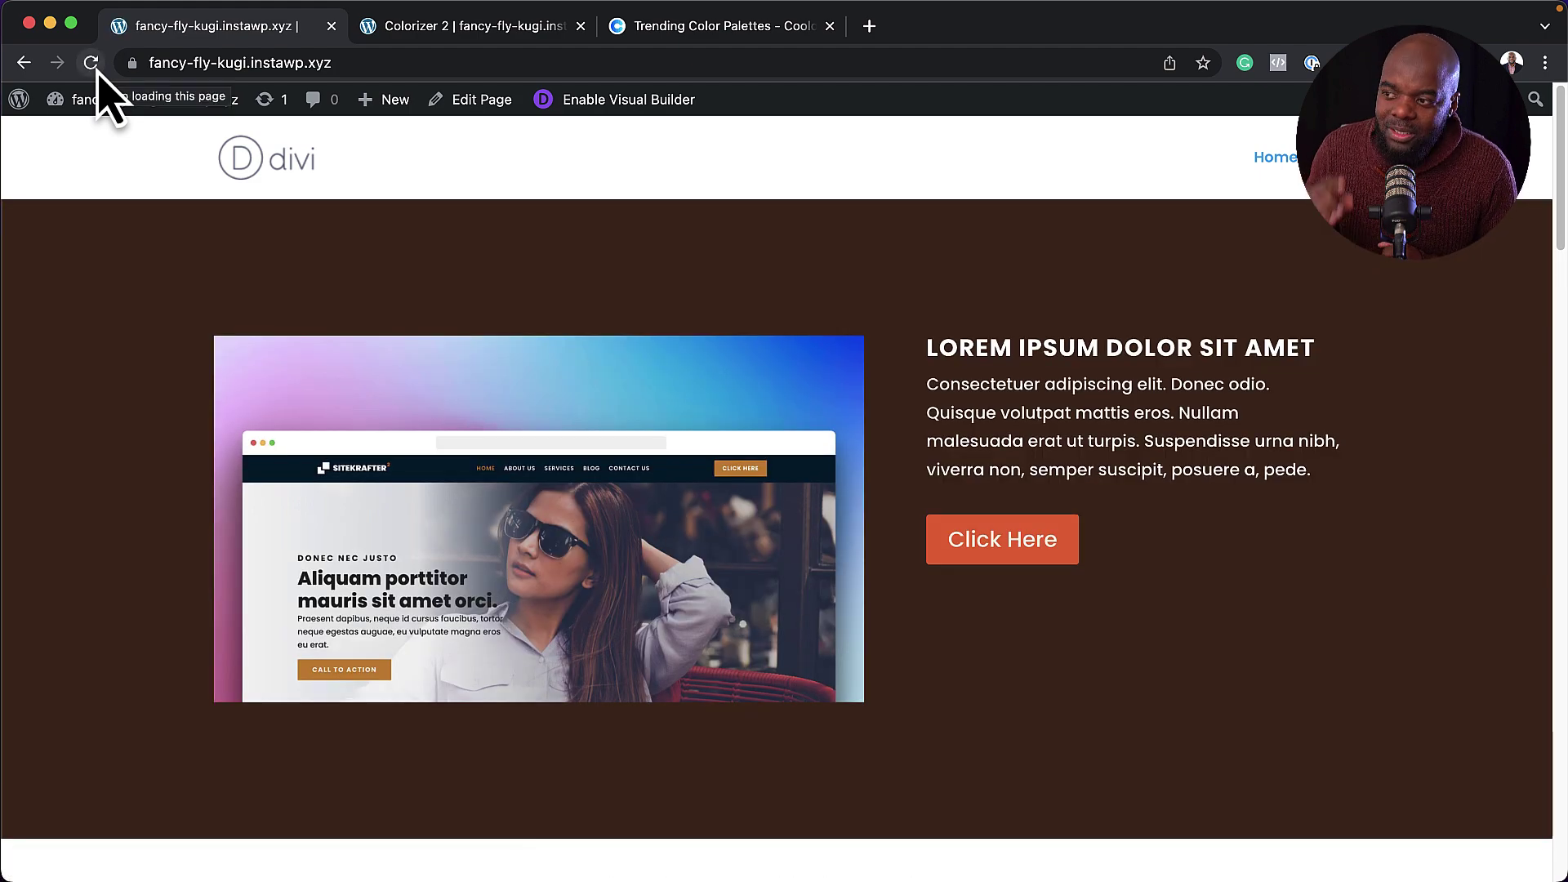
scroll(154, 434, down, 10)
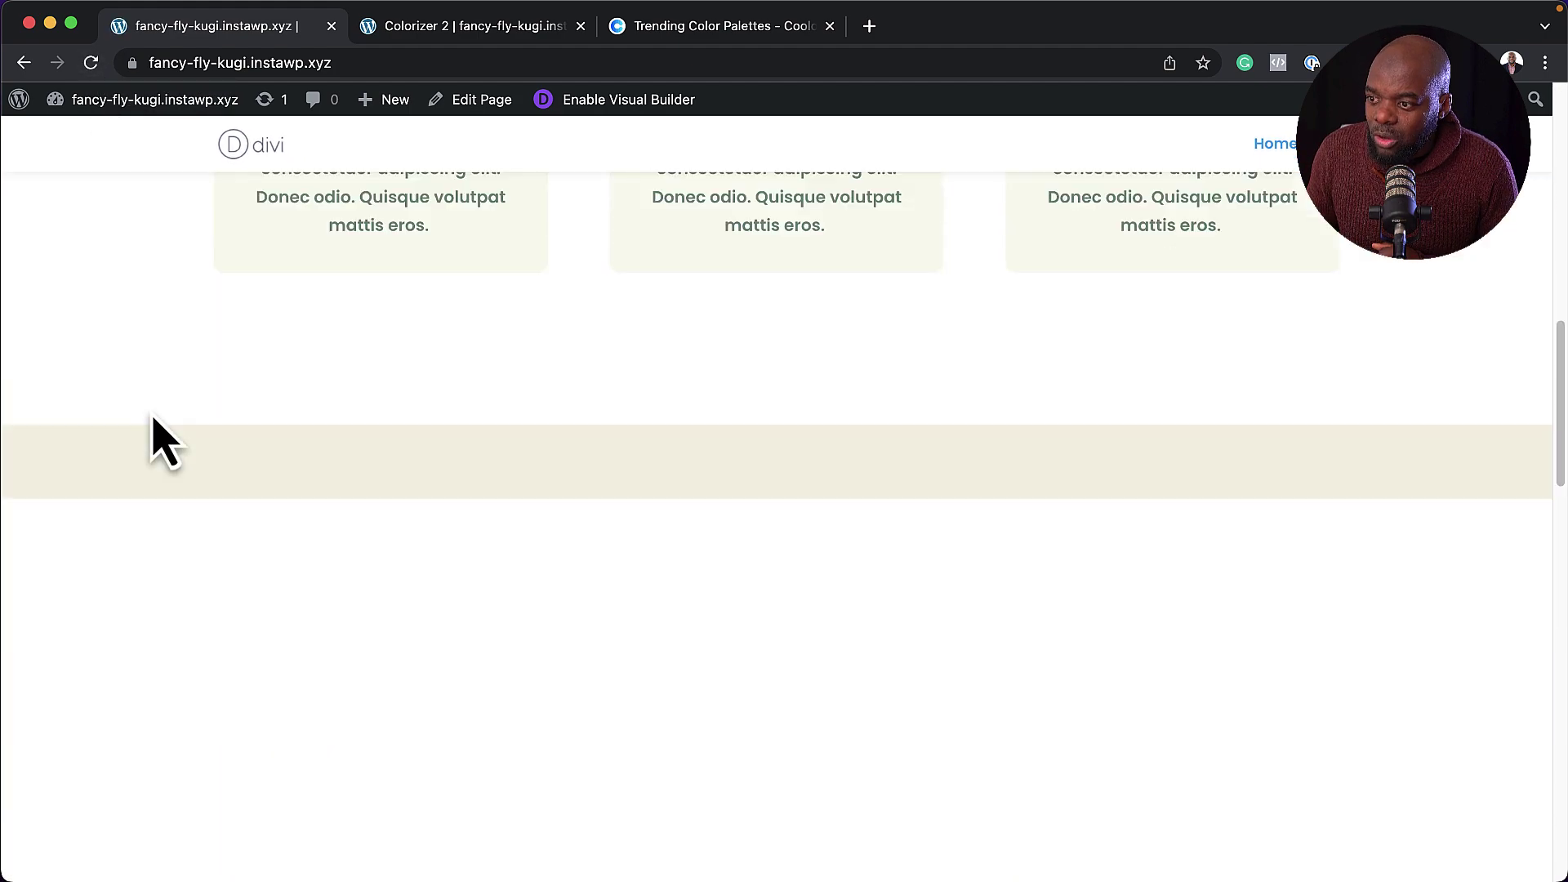
scroll(154, 433, down, 15)
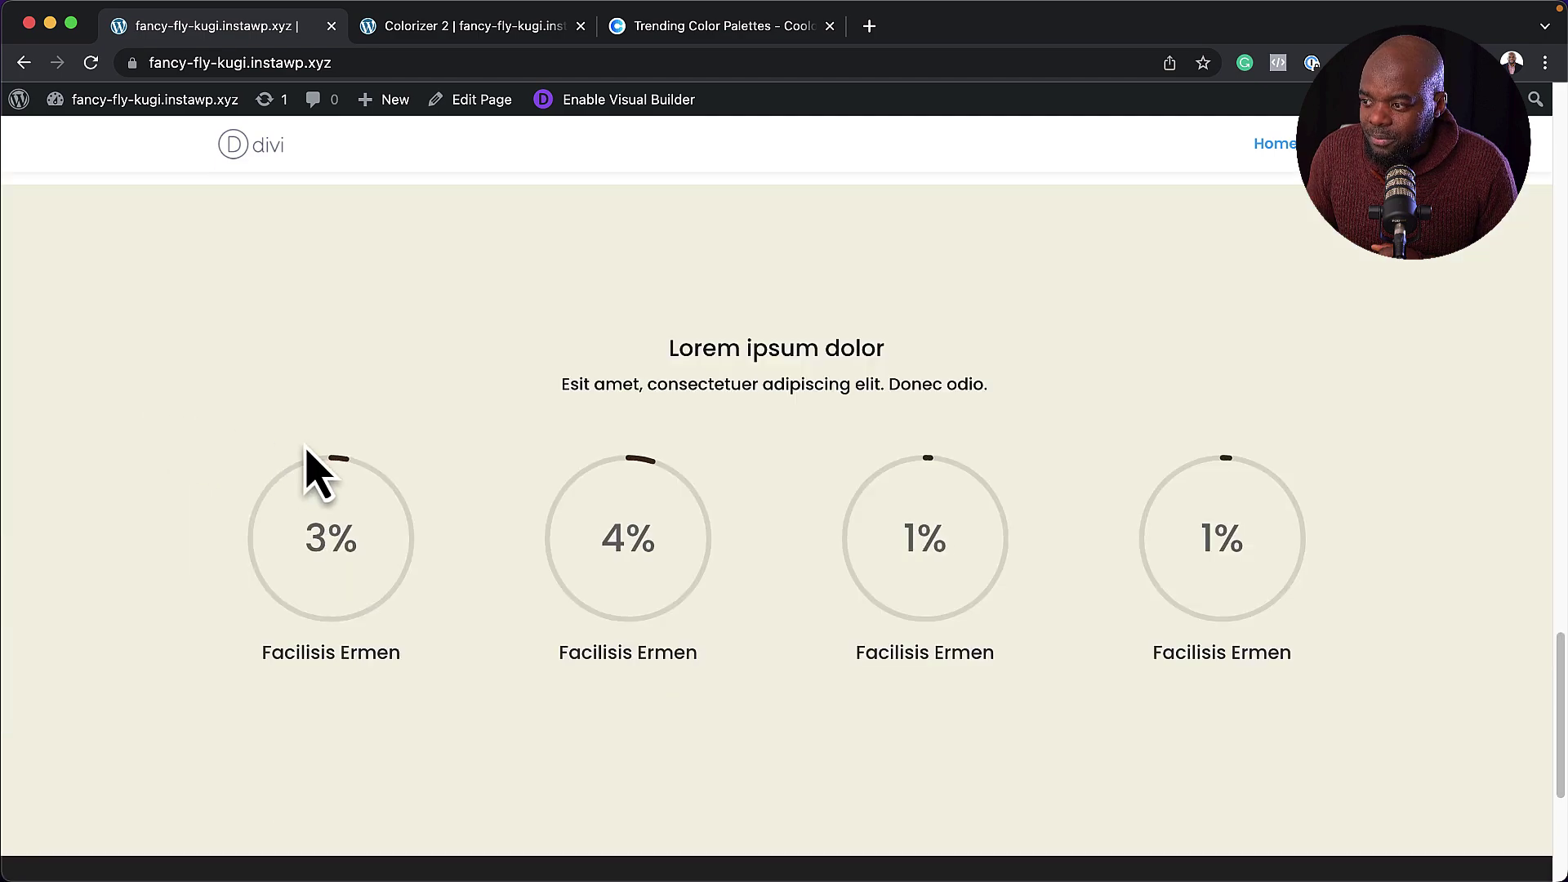
scroll(192, 547, up, 6)
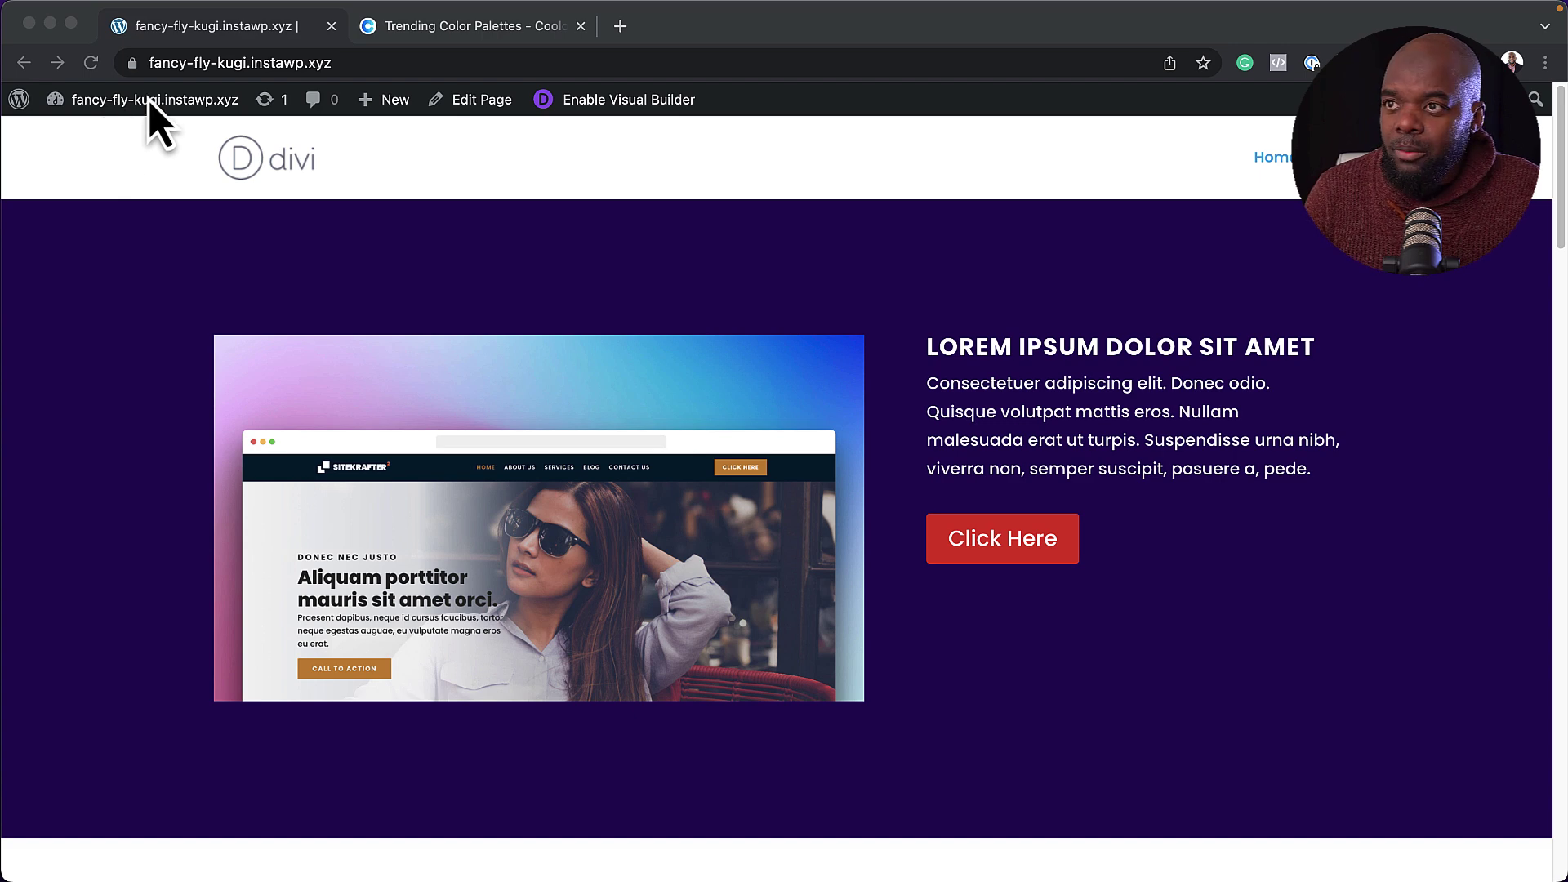
Step: Upload colorizer-ll.zip from the Downloads folder as a WordPress plugin, install it and activate it
click(129, 149)
mouse_move(147, 106)
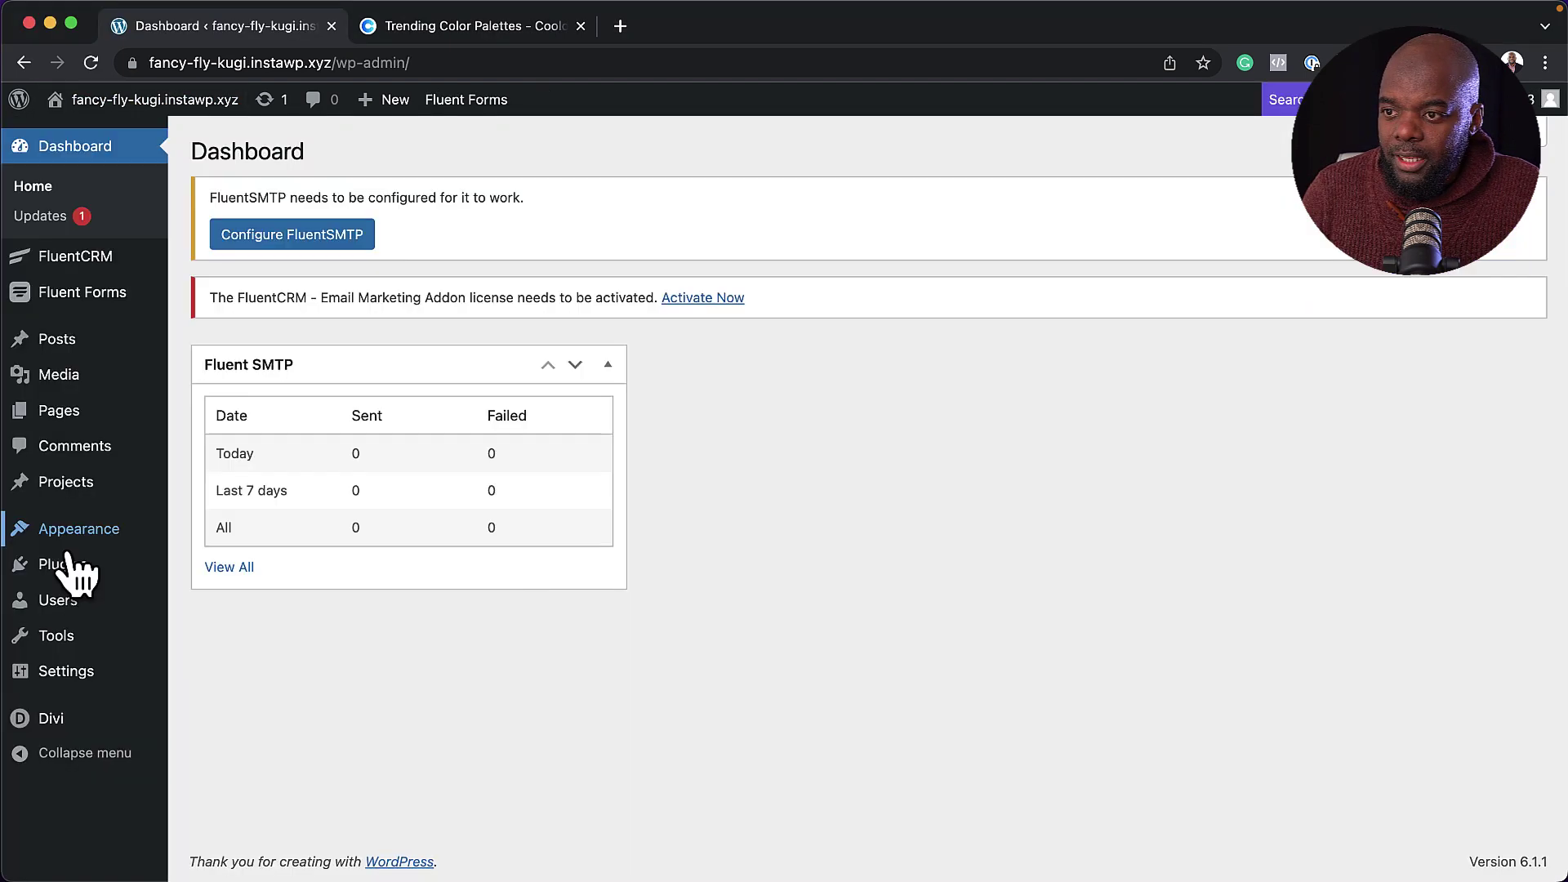
mouse_move(57, 565)
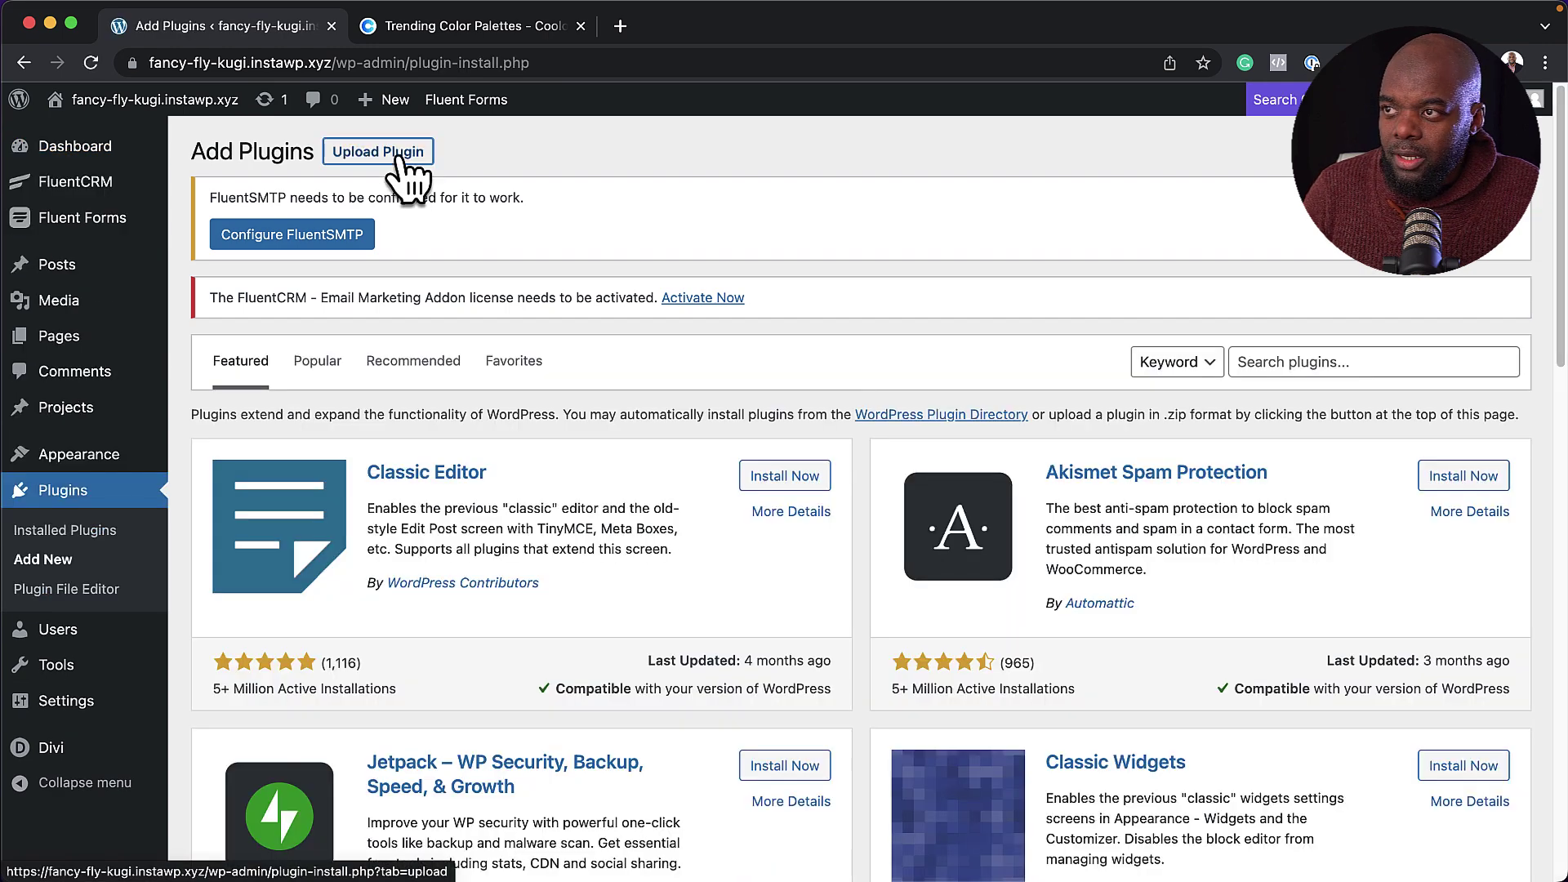
click(400, 155)
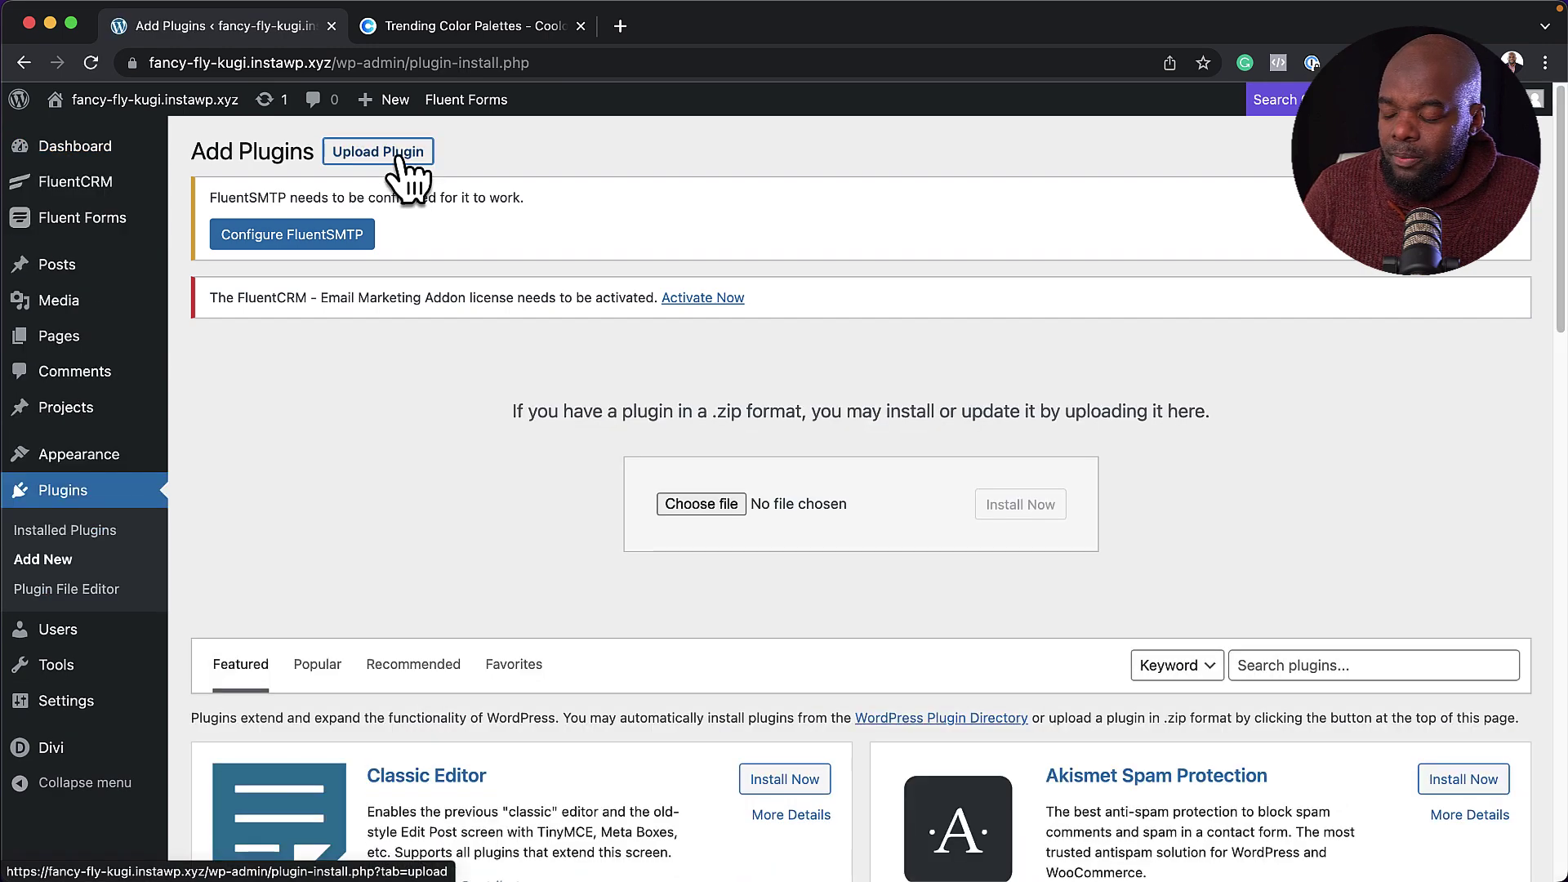
click(722, 508)
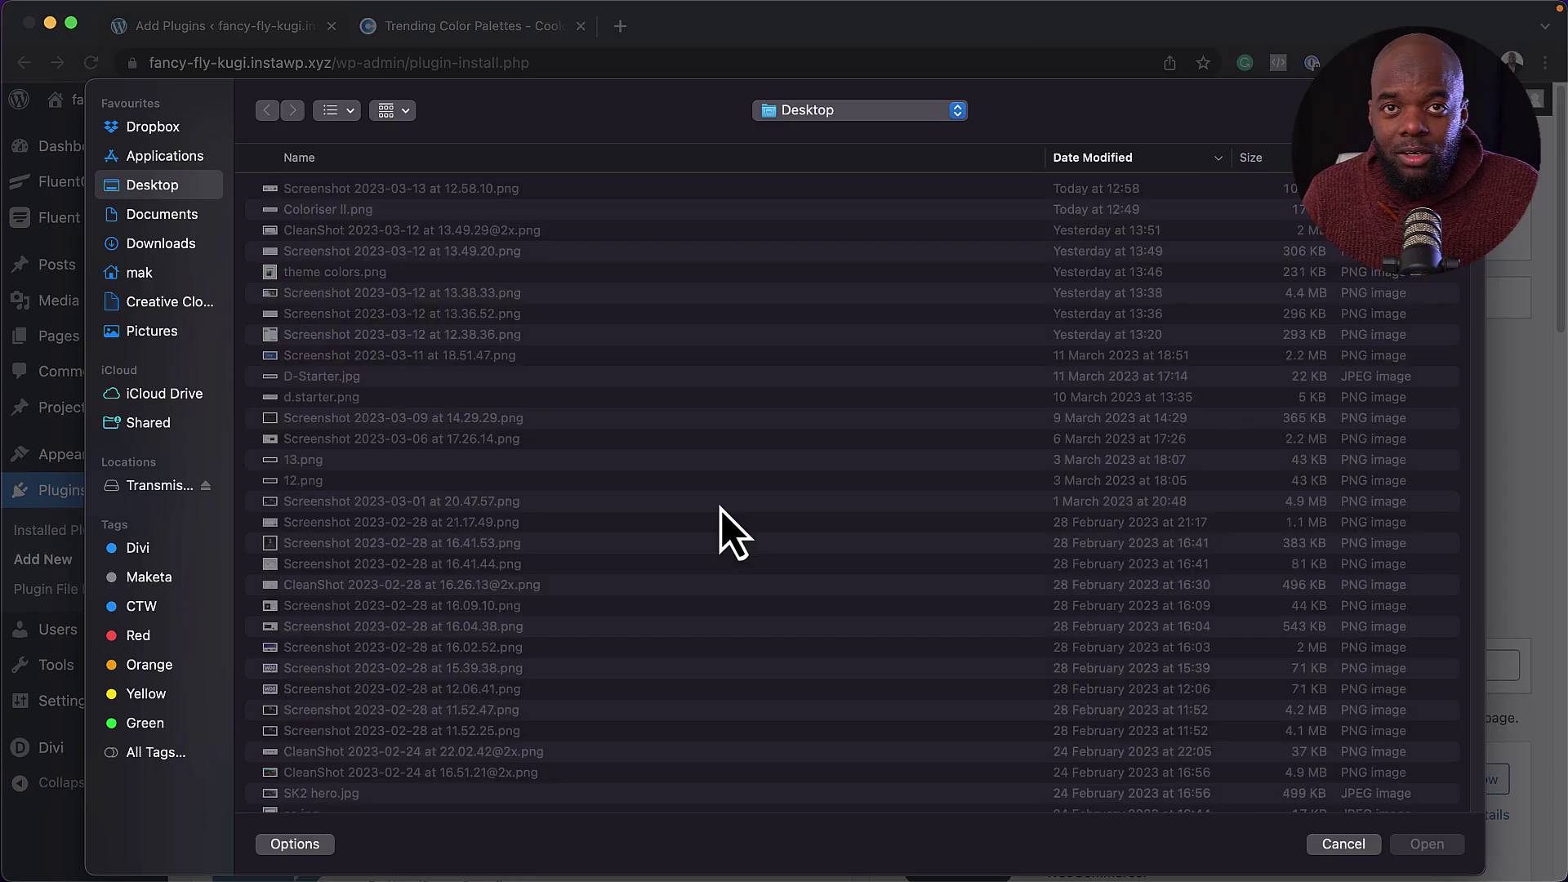
click(157, 245)
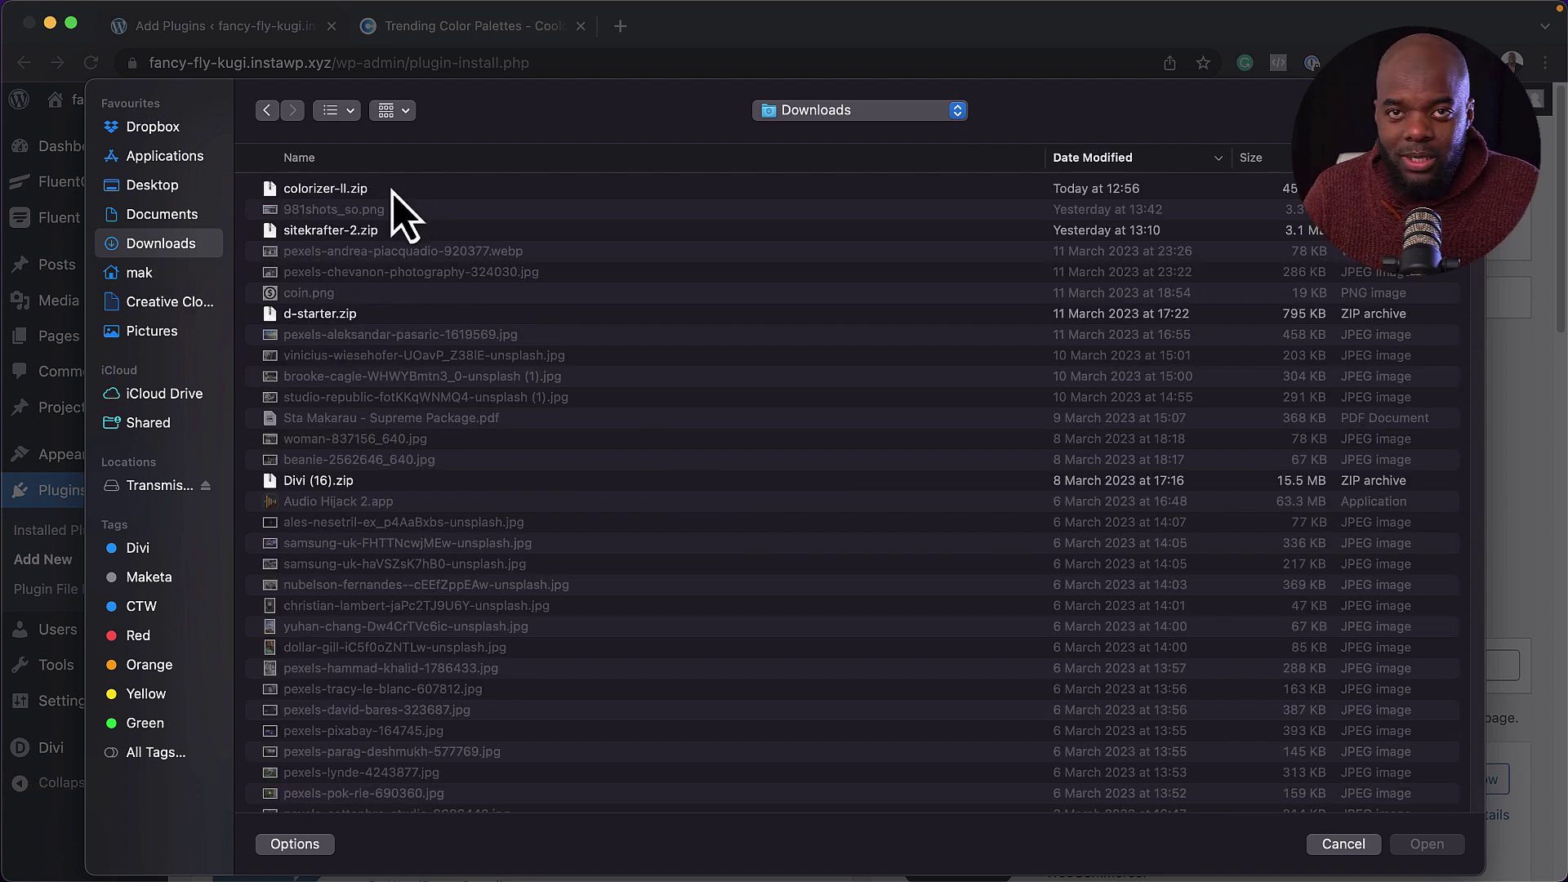
double_click(421, 194)
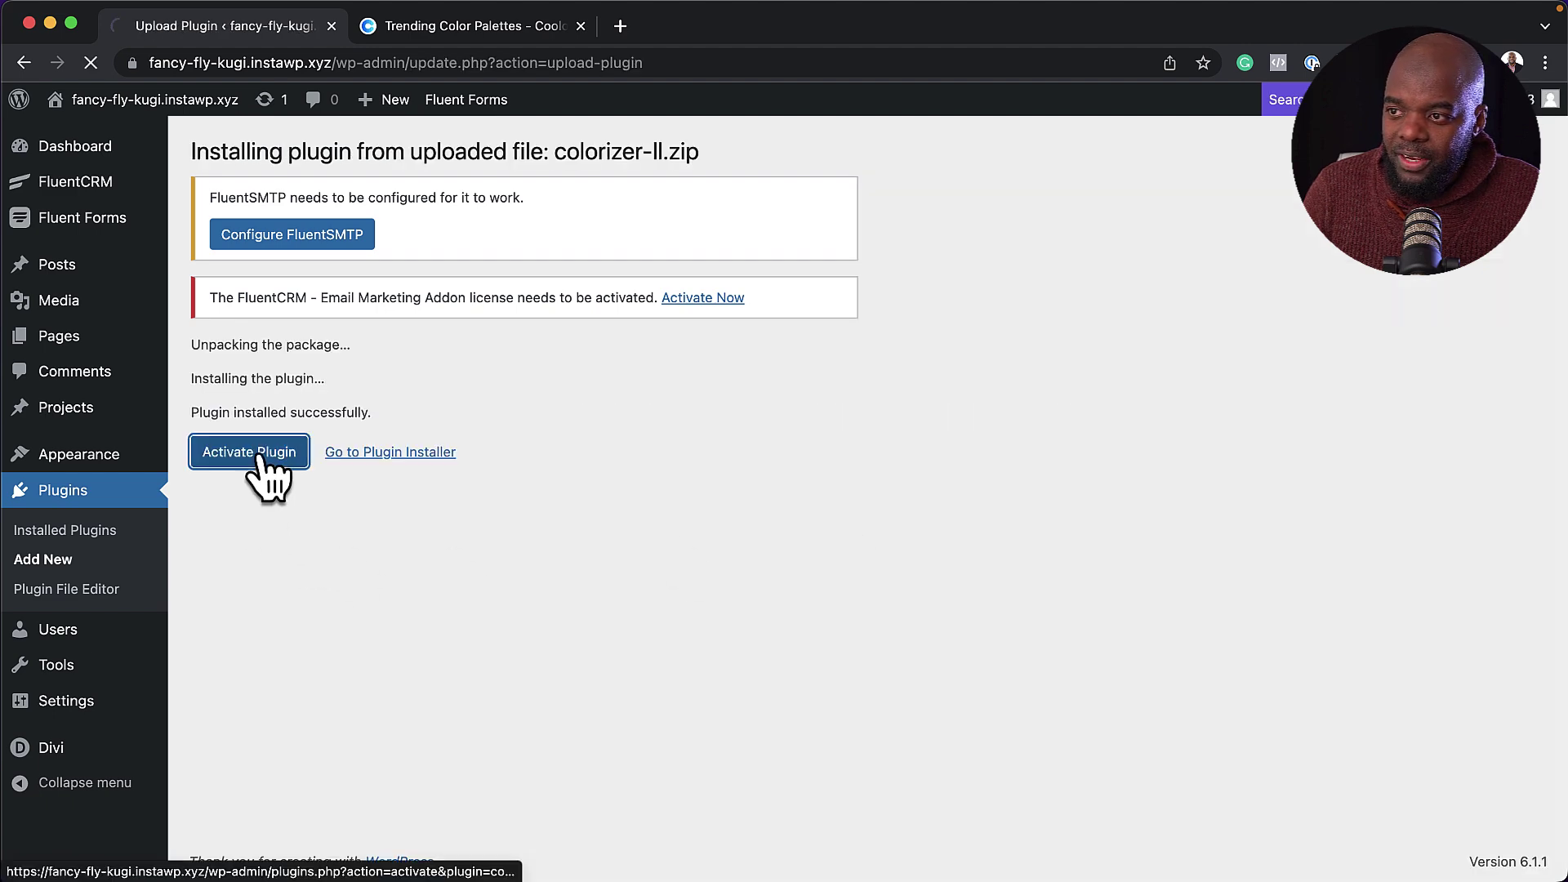
click(261, 462)
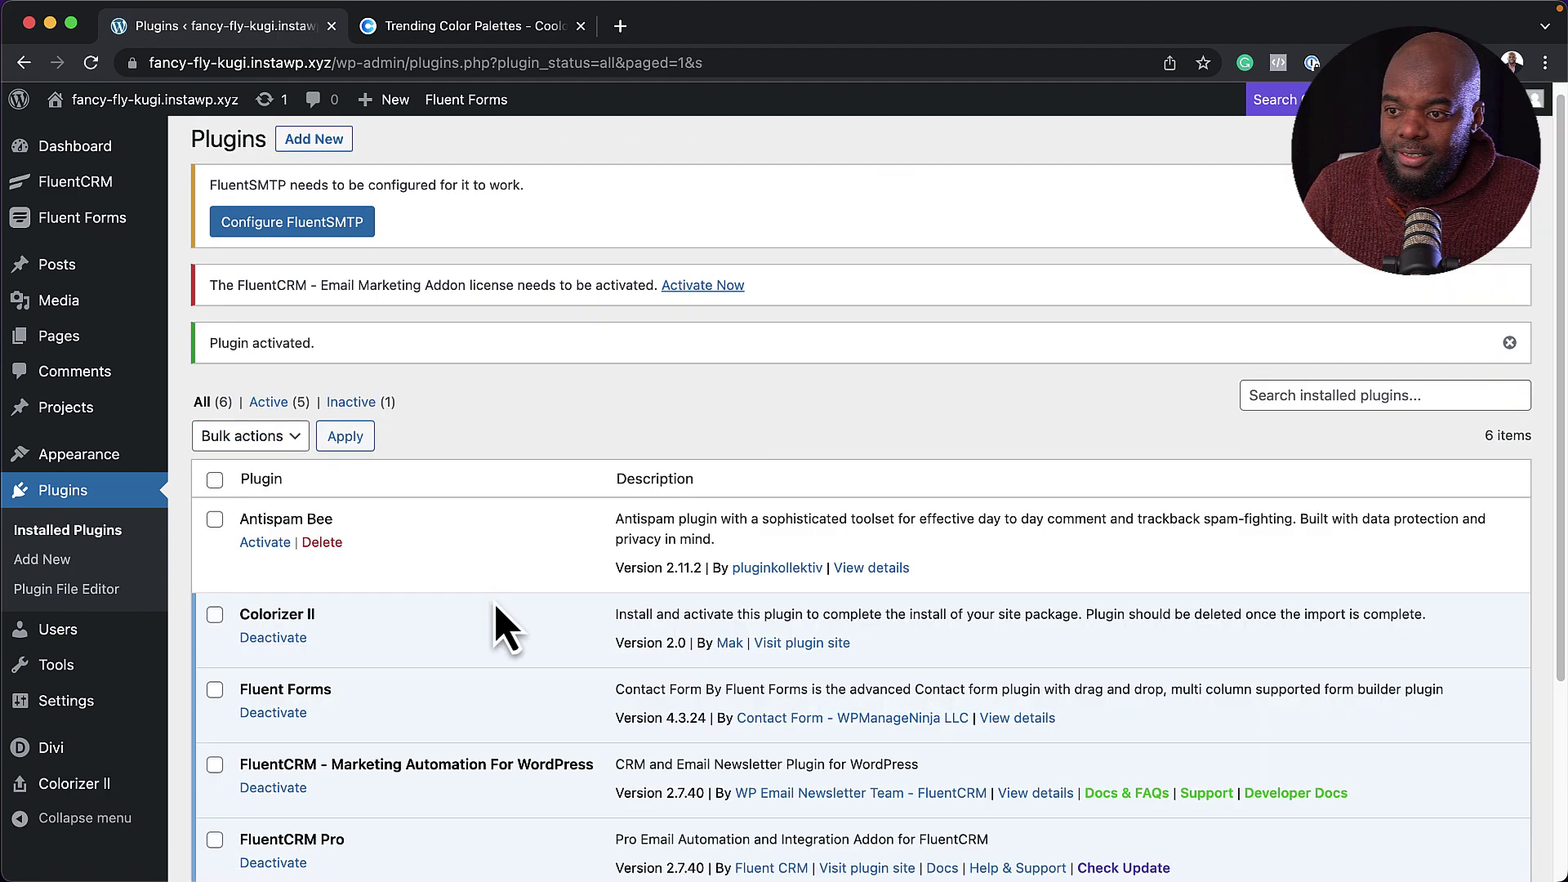
Step: Import the site package from the Colorizer II plugin page and look over the import page
scroll(499, 628, down, 3)
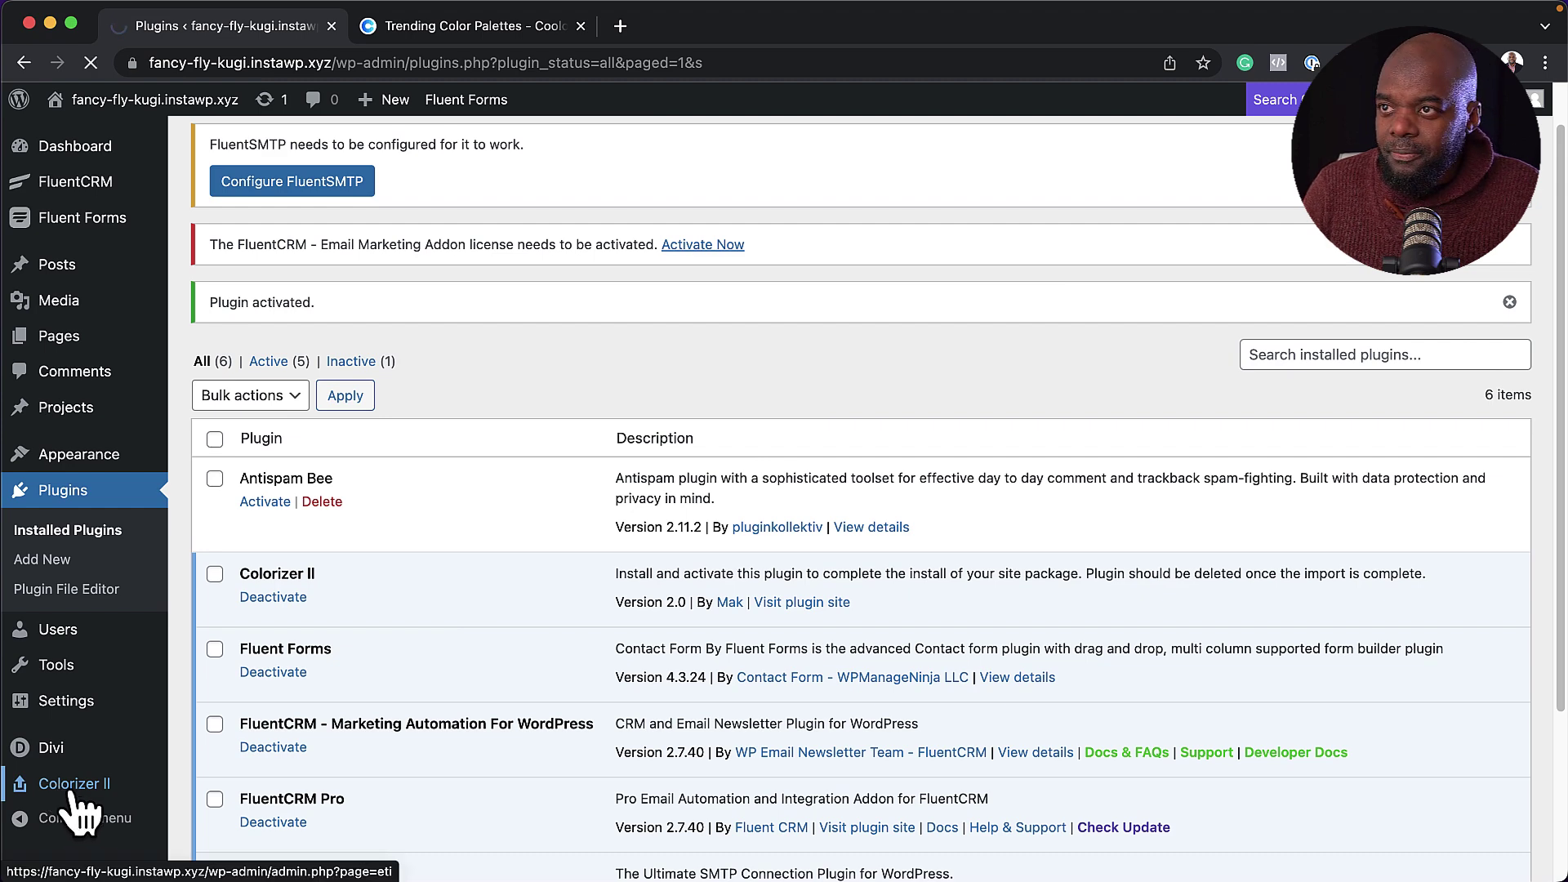
scroll(533, 518, down, 3)
scroll(535, 527, down, 10)
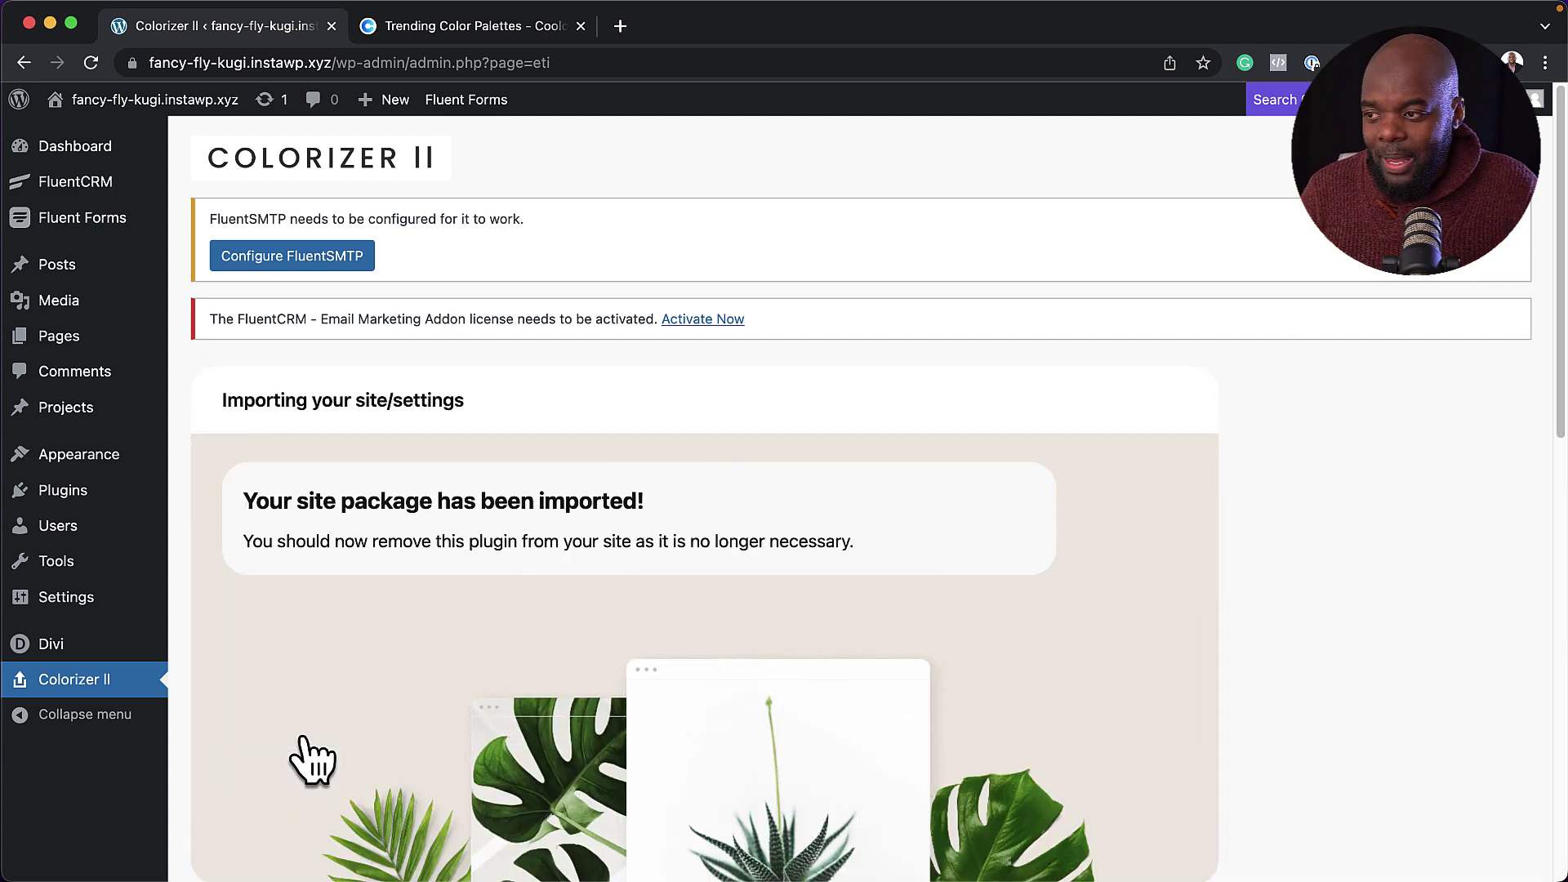
scroll(797, 651, down, 9)
scroll(798, 649, down, 3)
scroll(777, 665, up, 6)
scroll(203, 623, up, 4)
scroll(182, 623, up, 2)
Step: View the published Colorizer 2 page from the site's list of pages
mouse_move(130, 545)
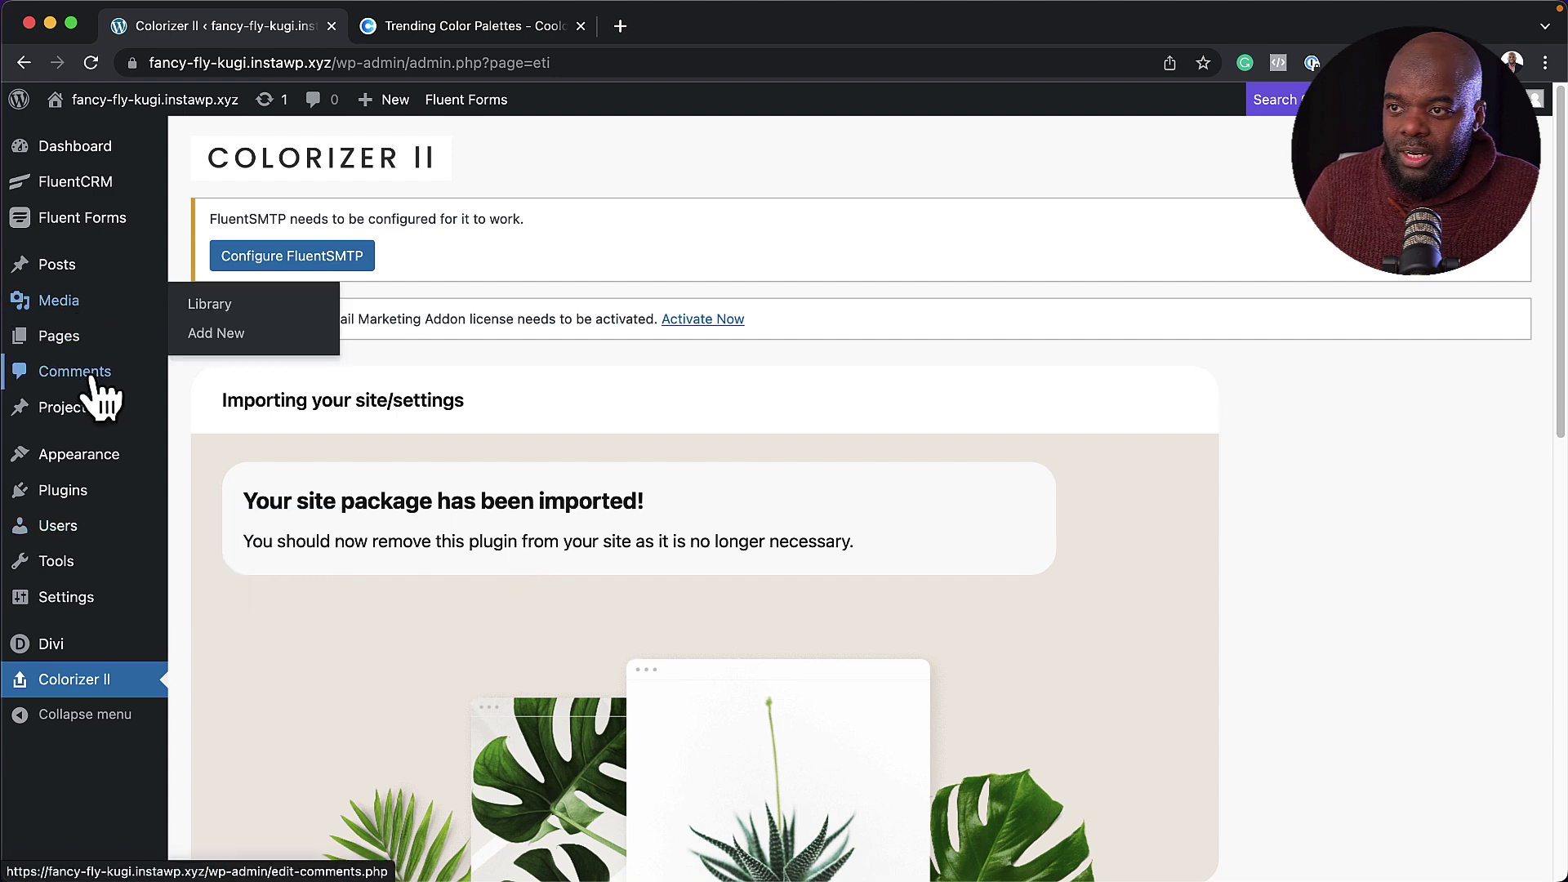
mouse_move(59, 350)
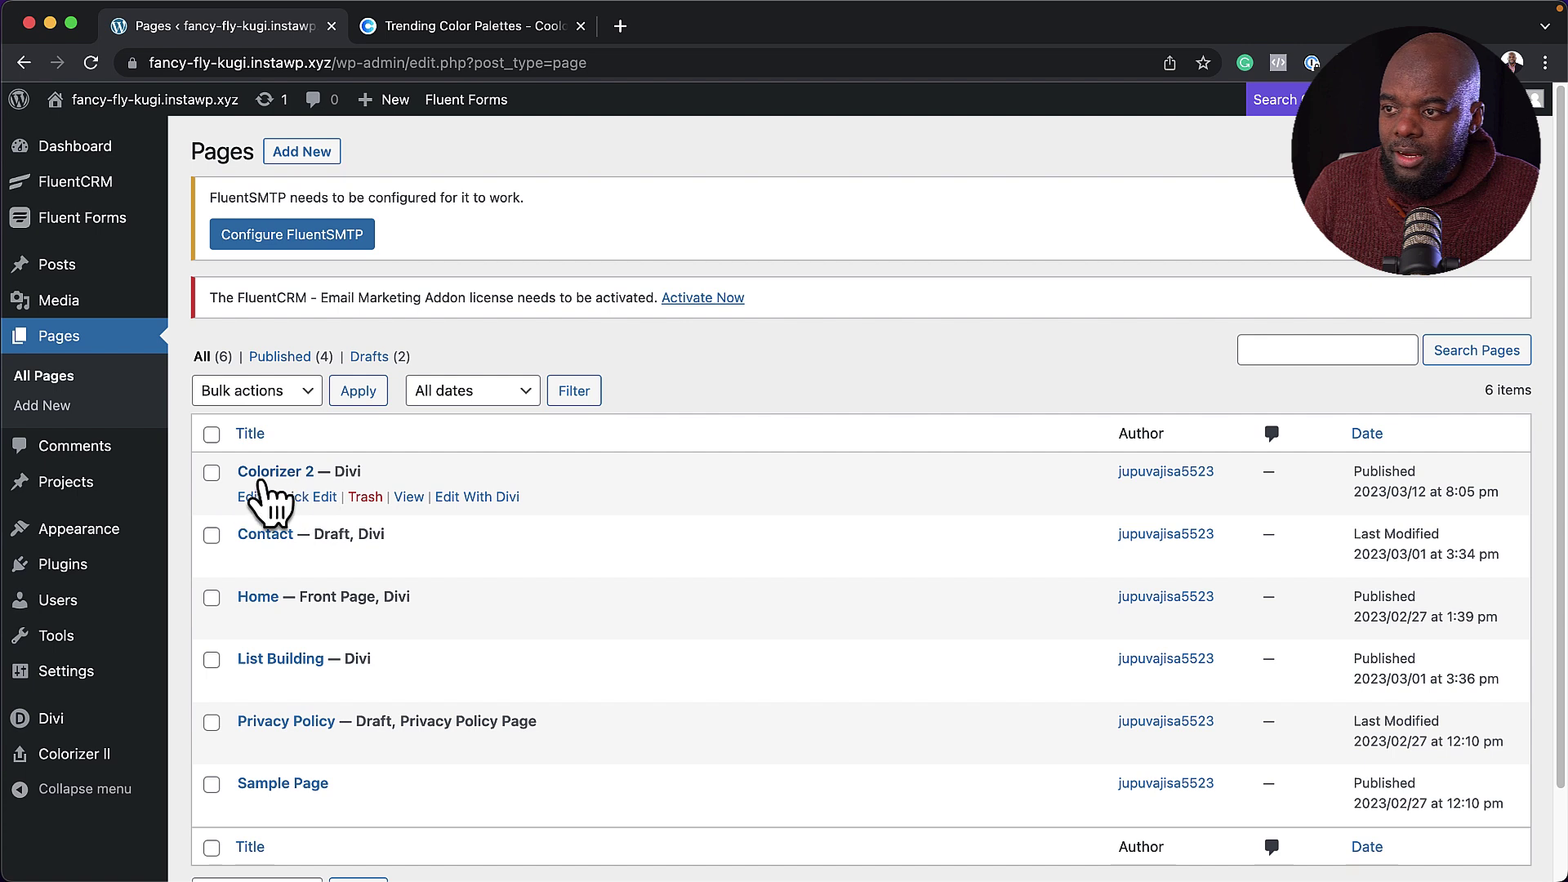
click(416, 503)
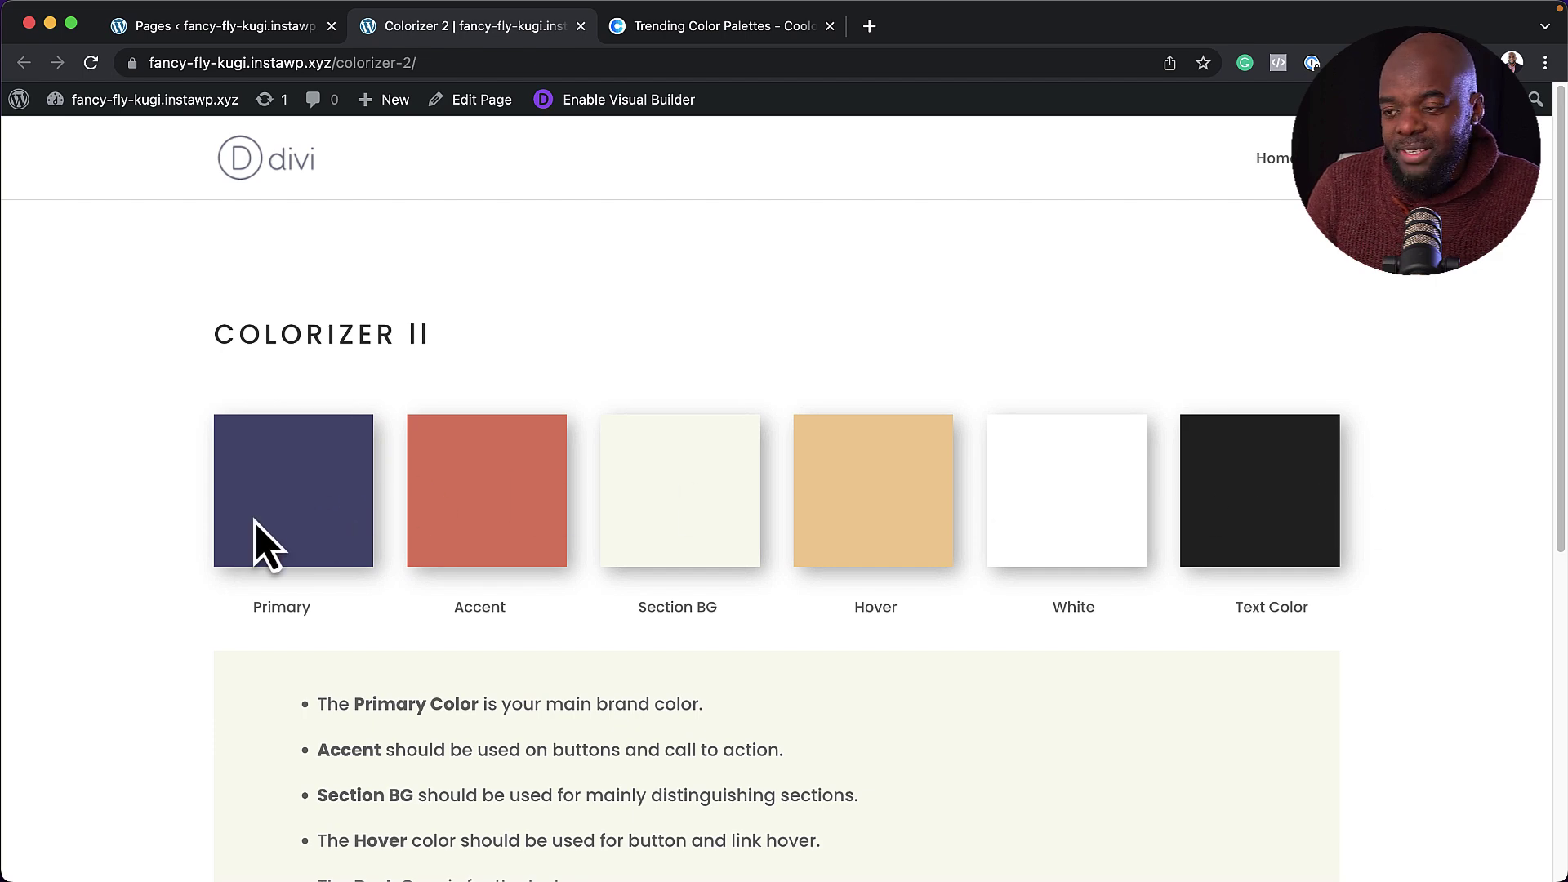
Step: Review the colour swatches on the Colorizer II page and the notes on where each colour should be used
scroll(147, 650, down, 5)
scroll(743, 629, up, 3)
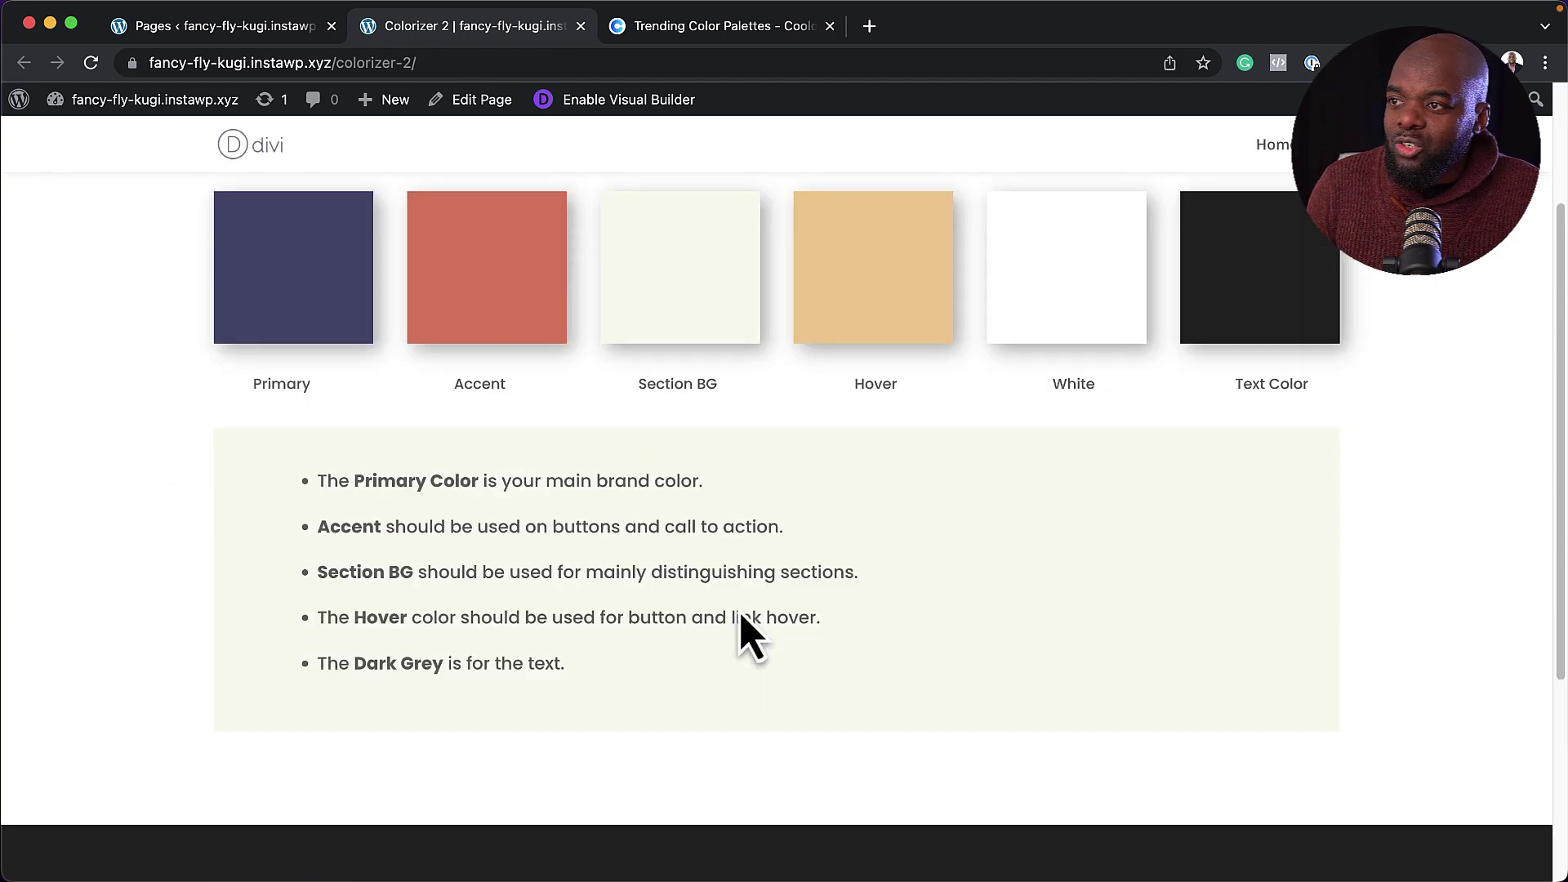
scroll(750, 638, up, 2)
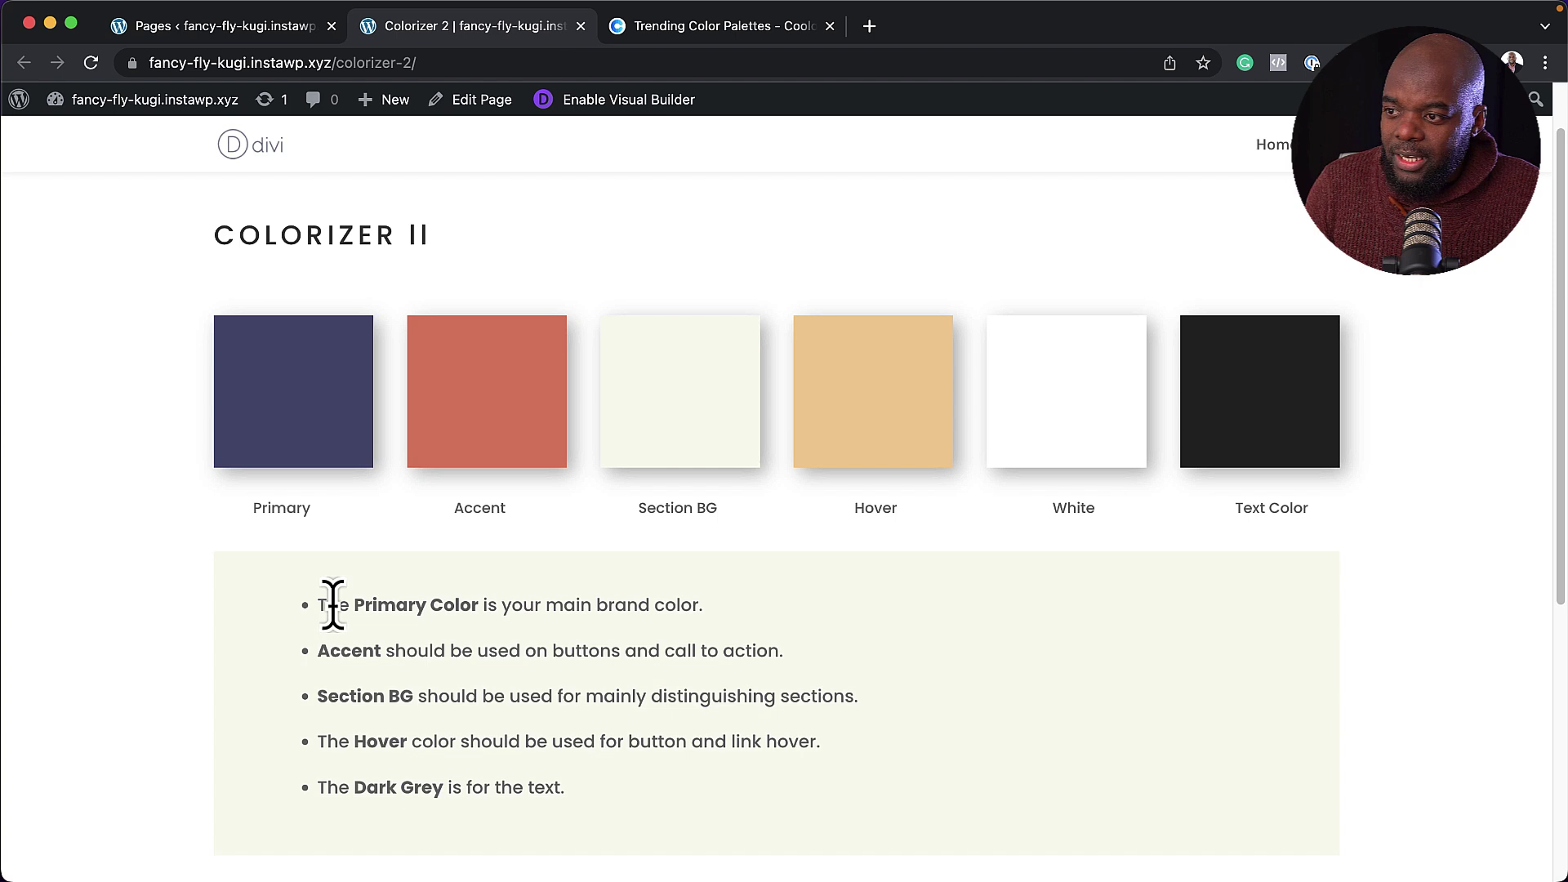
drag(321, 606, 748, 628)
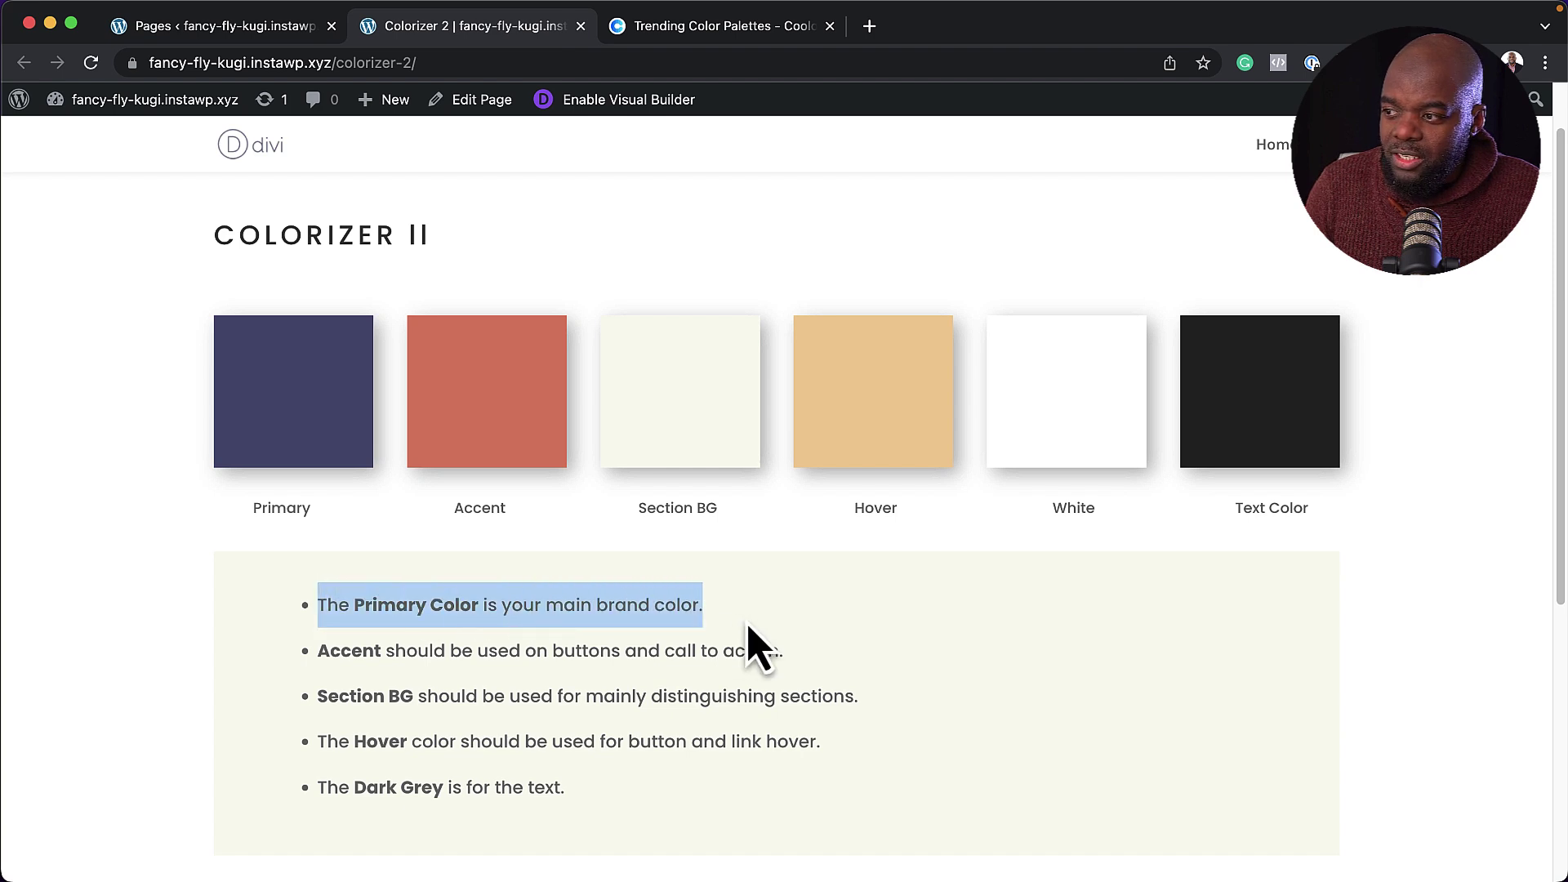
click(757, 651)
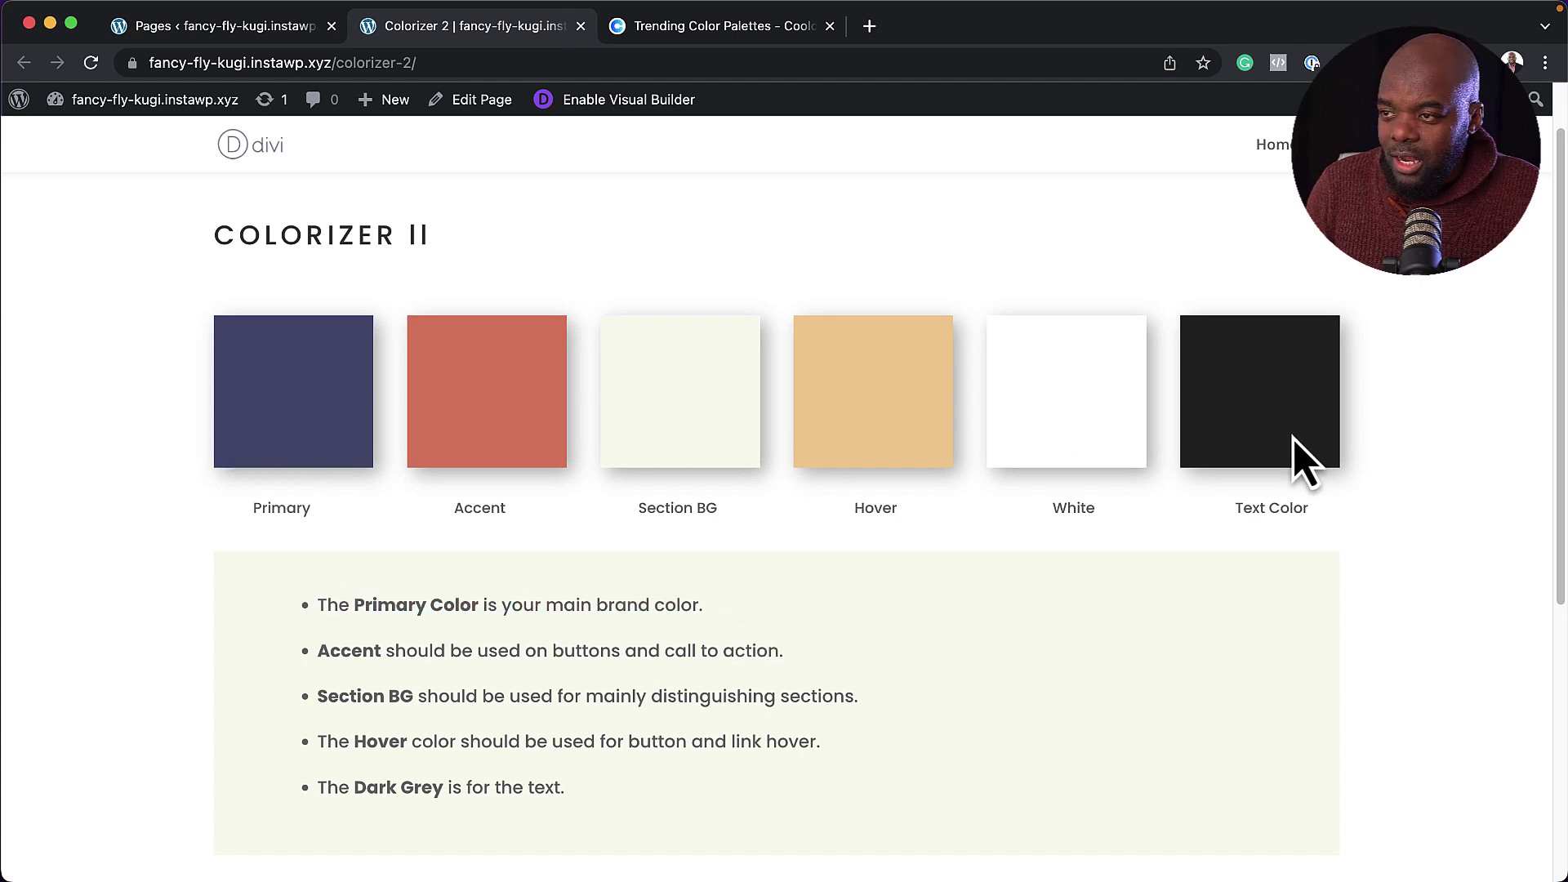
Step: Deactivate the Colorizer II plugin in the WordPress admin and delete it from the installed plugins
click(279, 32)
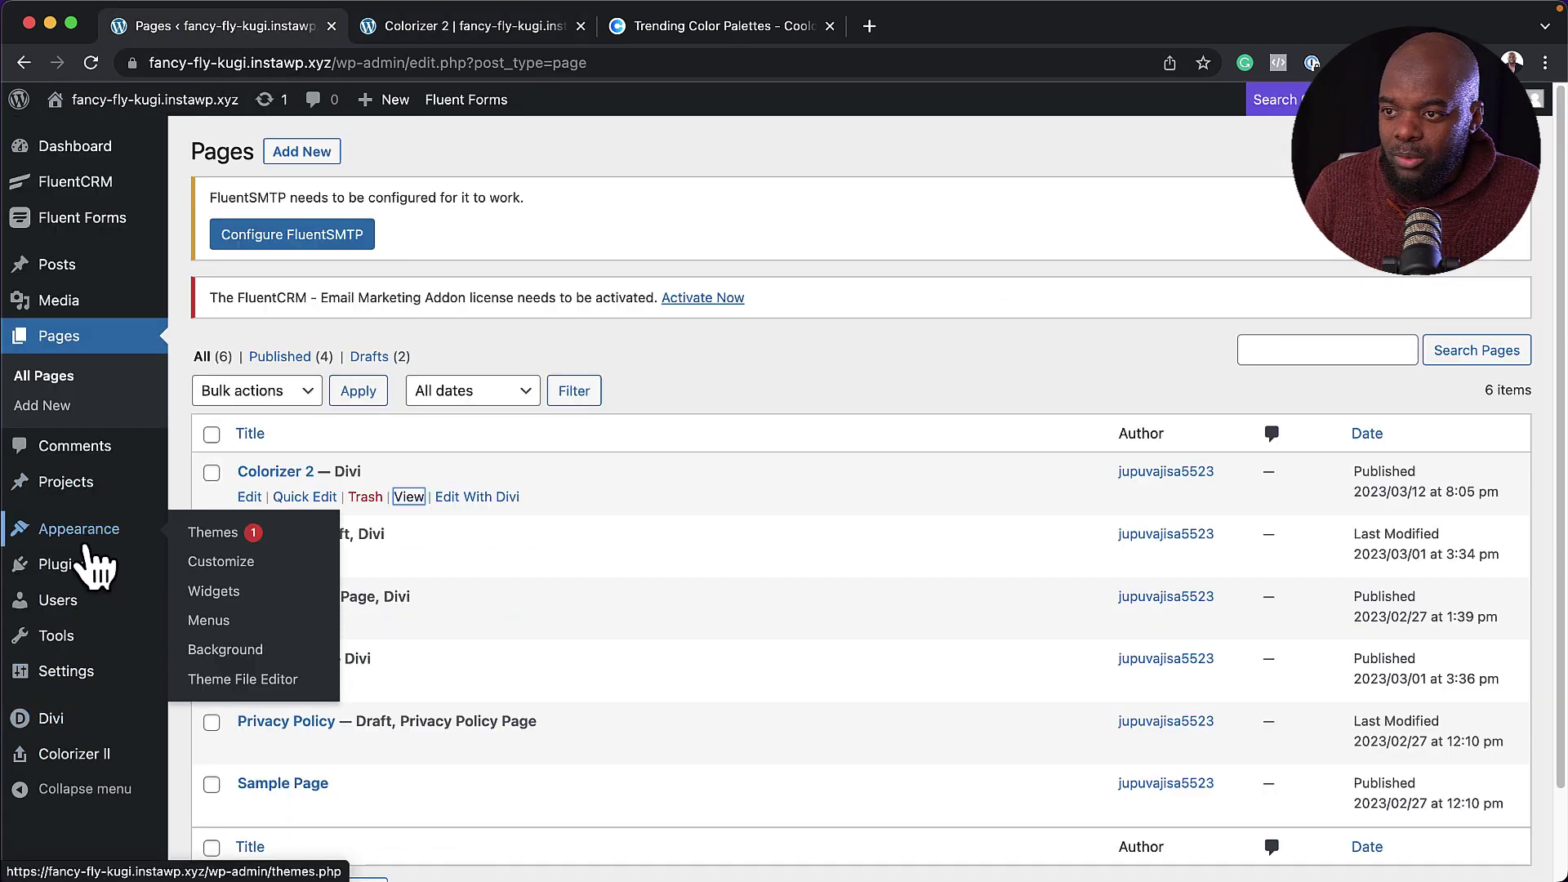
mouse_move(40, 572)
click(237, 570)
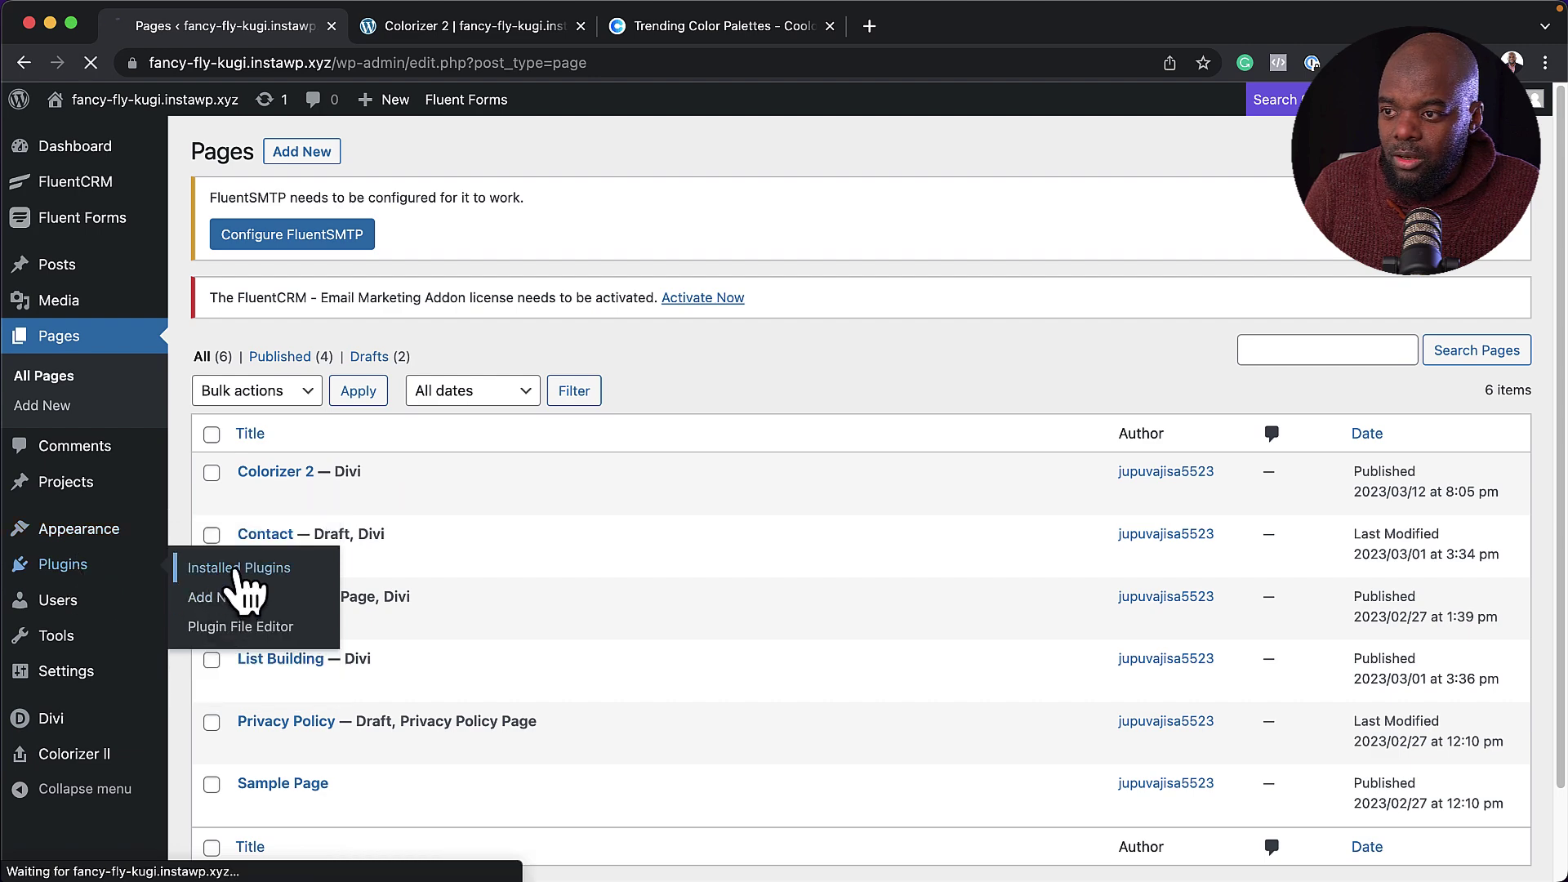
scroll(457, 573, down, 1)
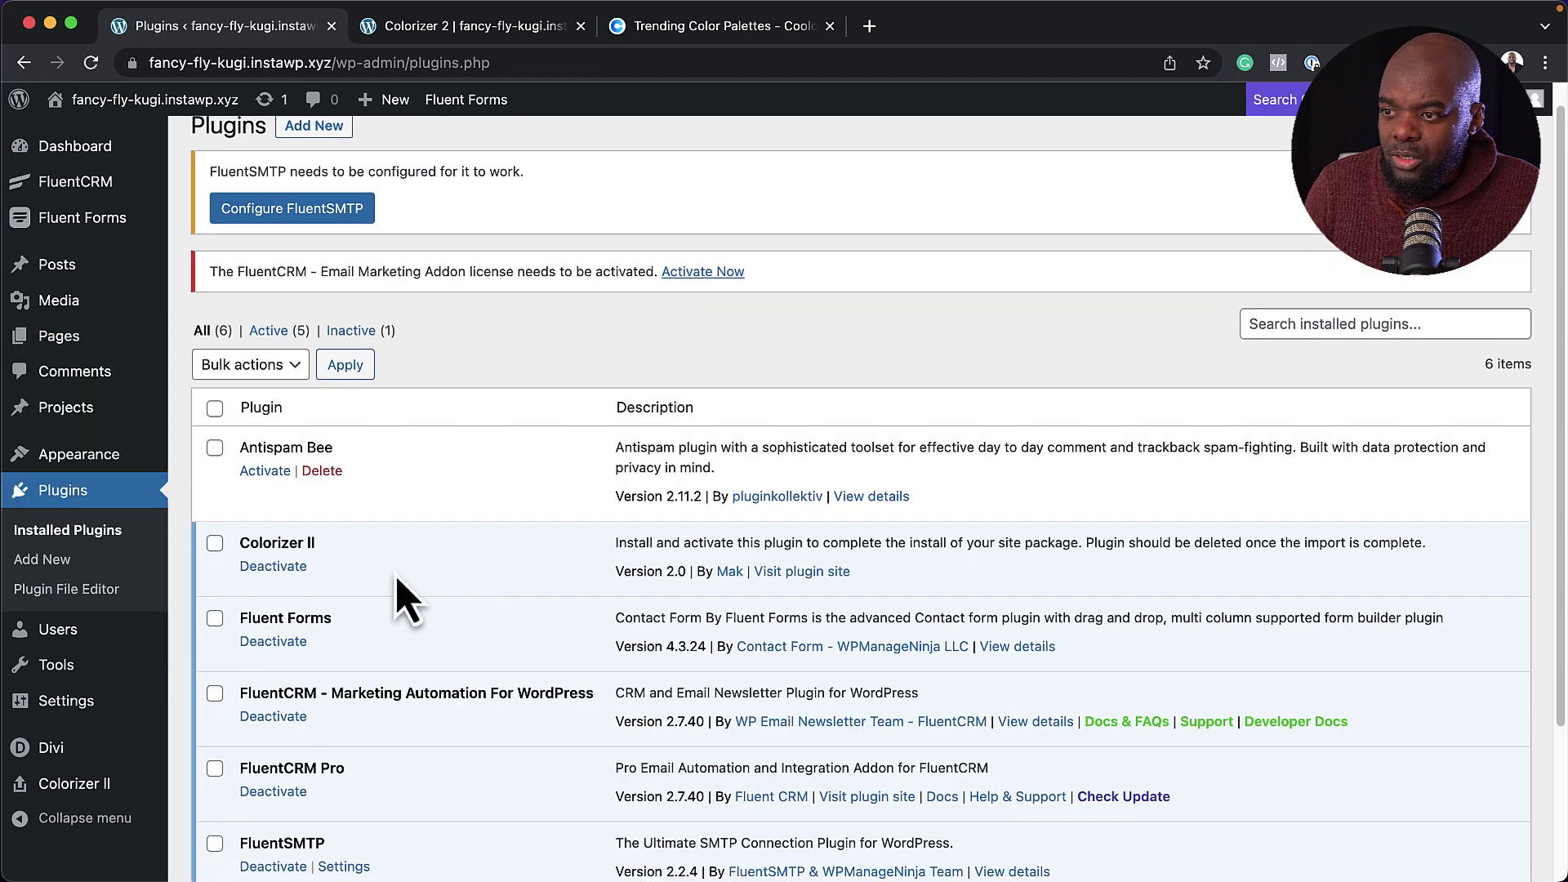
click(290, 568)
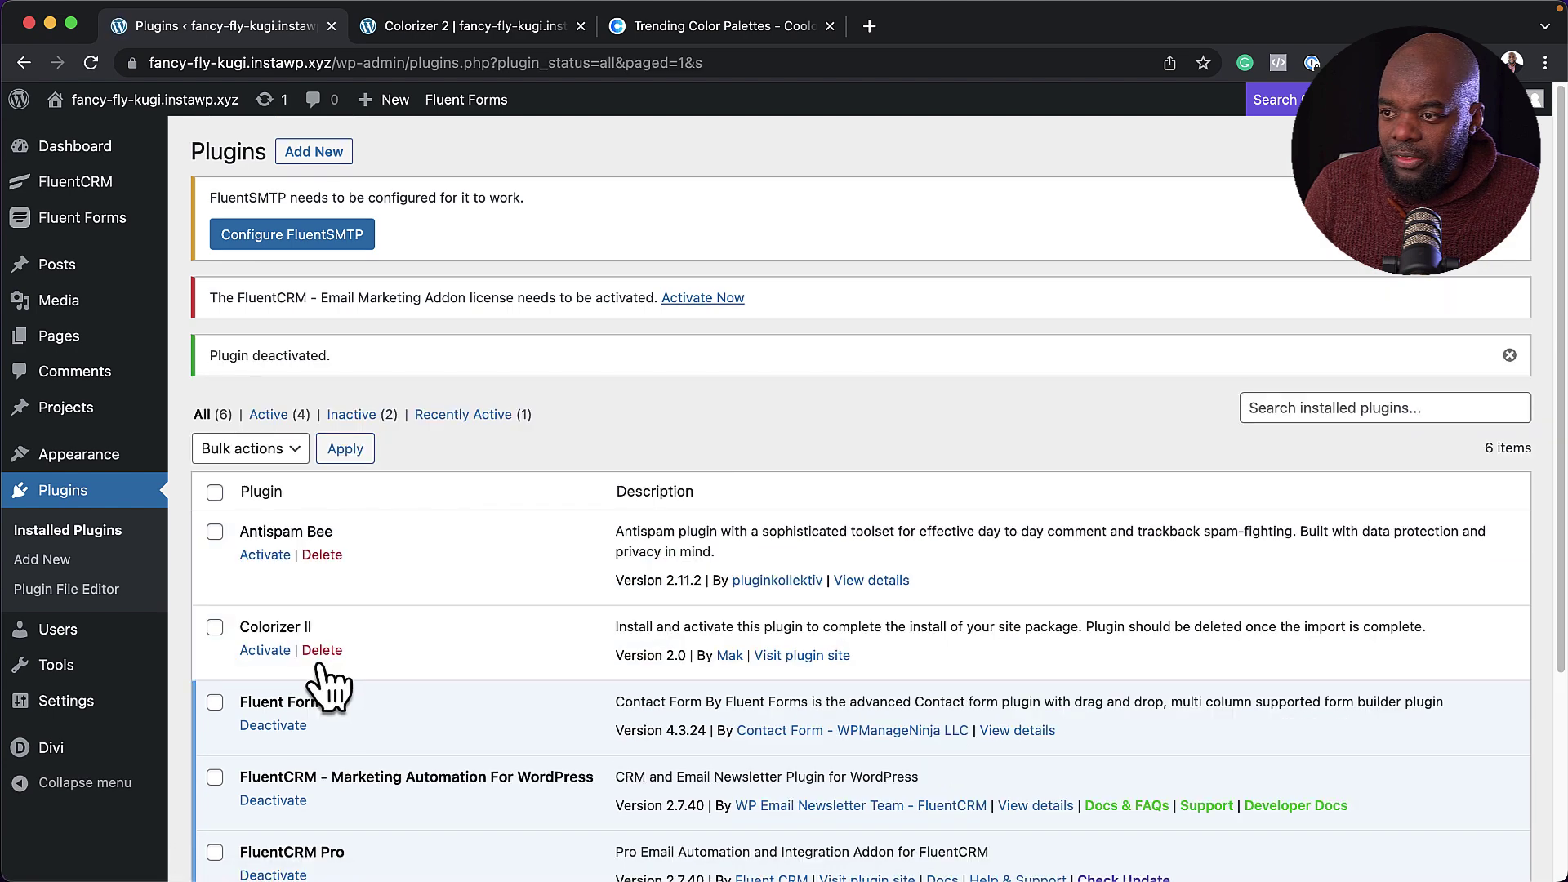
click(325, 651)
key(Return)
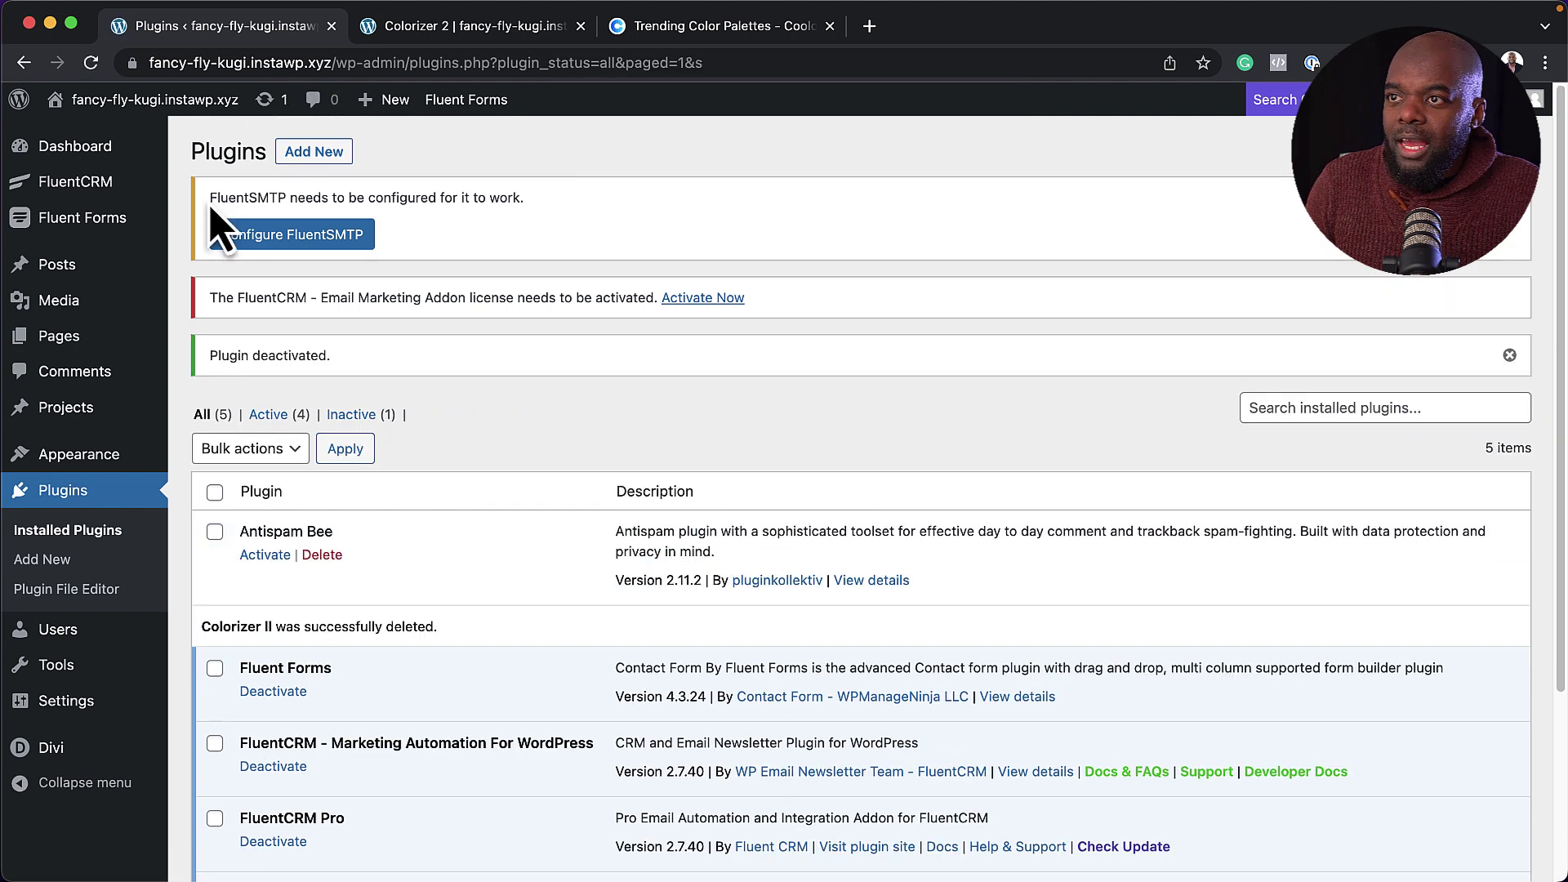
Step: Open the site's homepage in a new tab and look through its sections and current colours
mouse_move(85, 110)
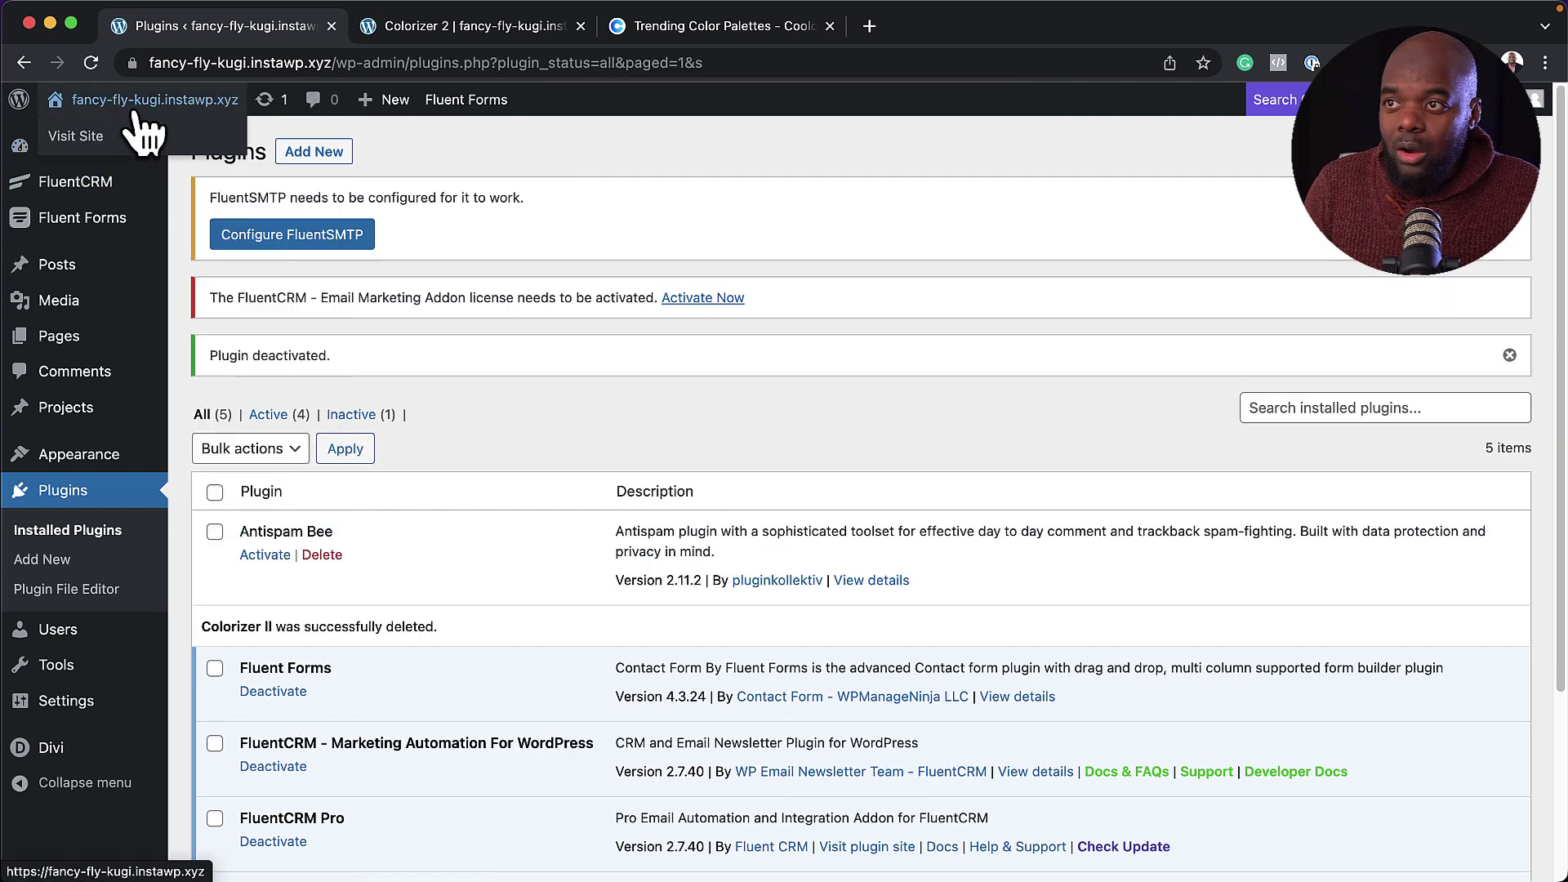
super+click(75, 135)
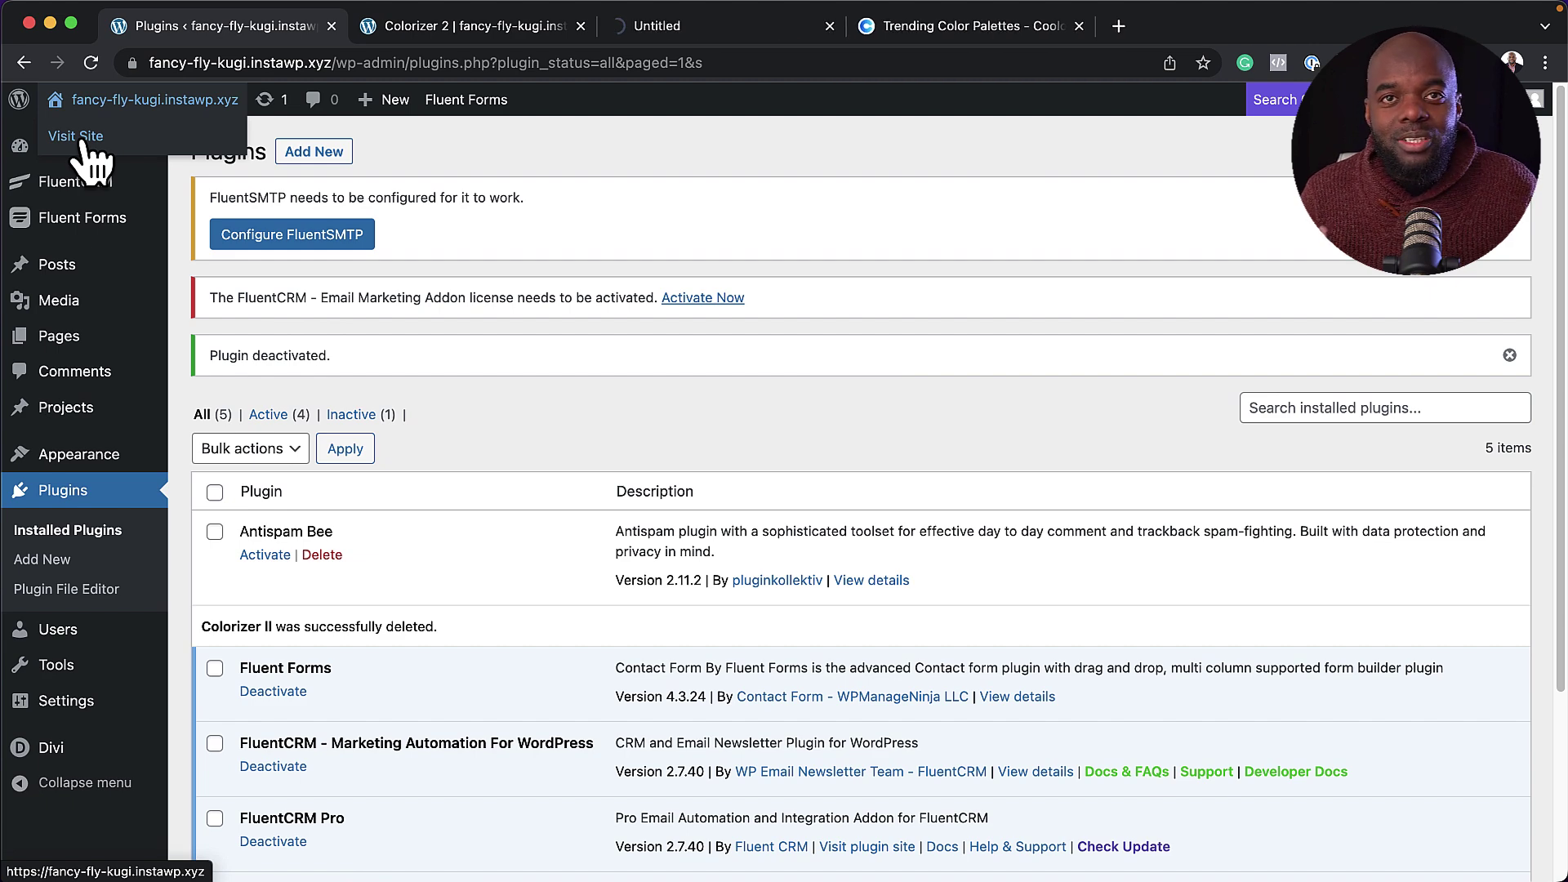
key(ctrl+Tab)
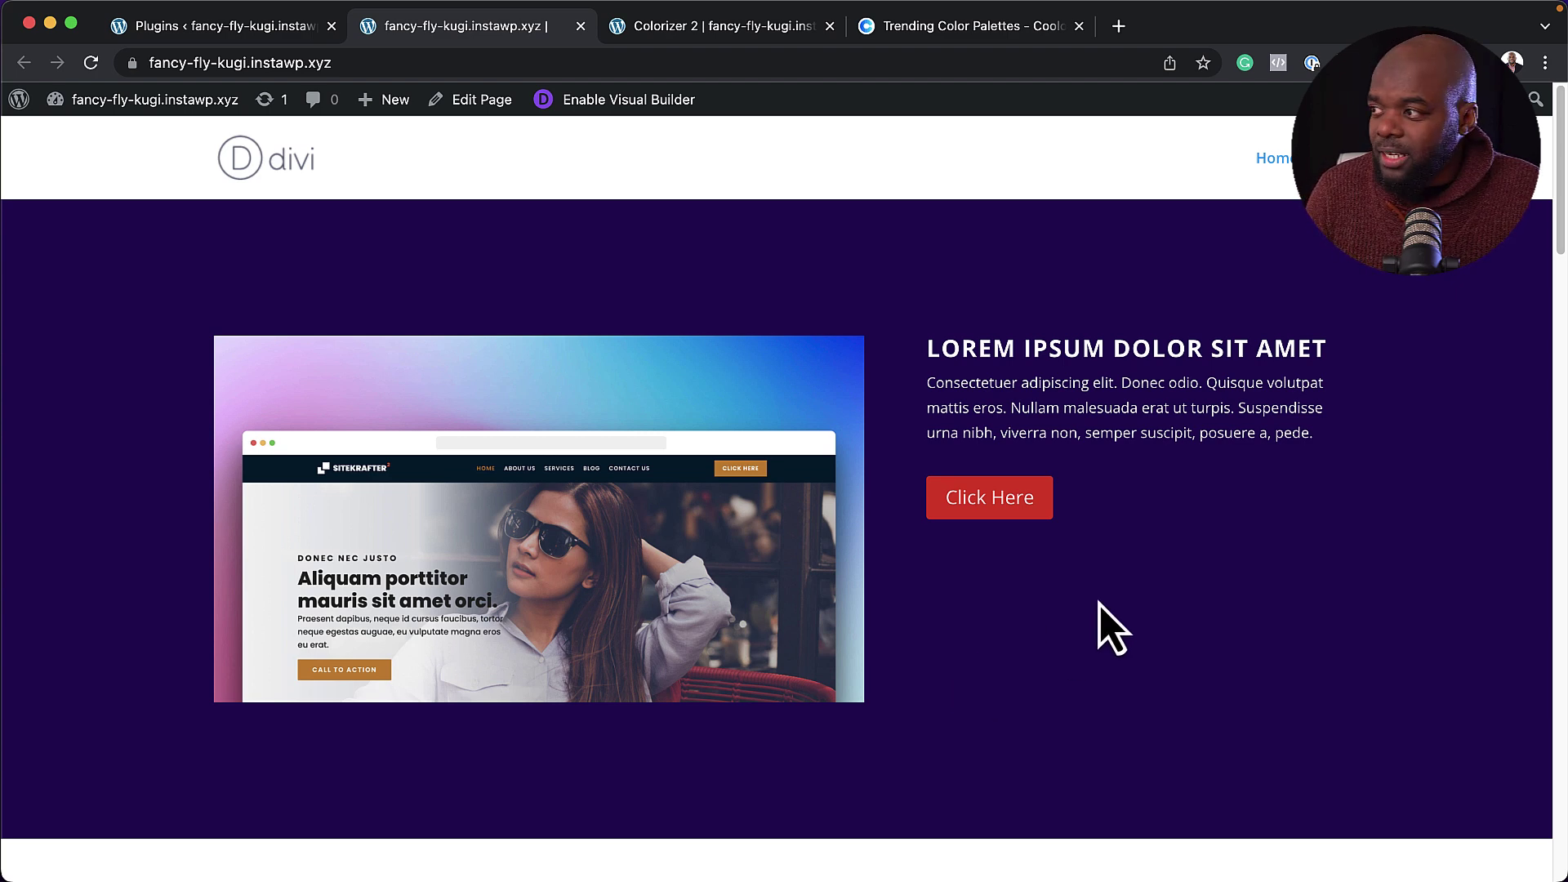
scroll(1144, 571, down, 3)
scroll(833, 666, down, 8)
scroll(840, 665, up, 6)
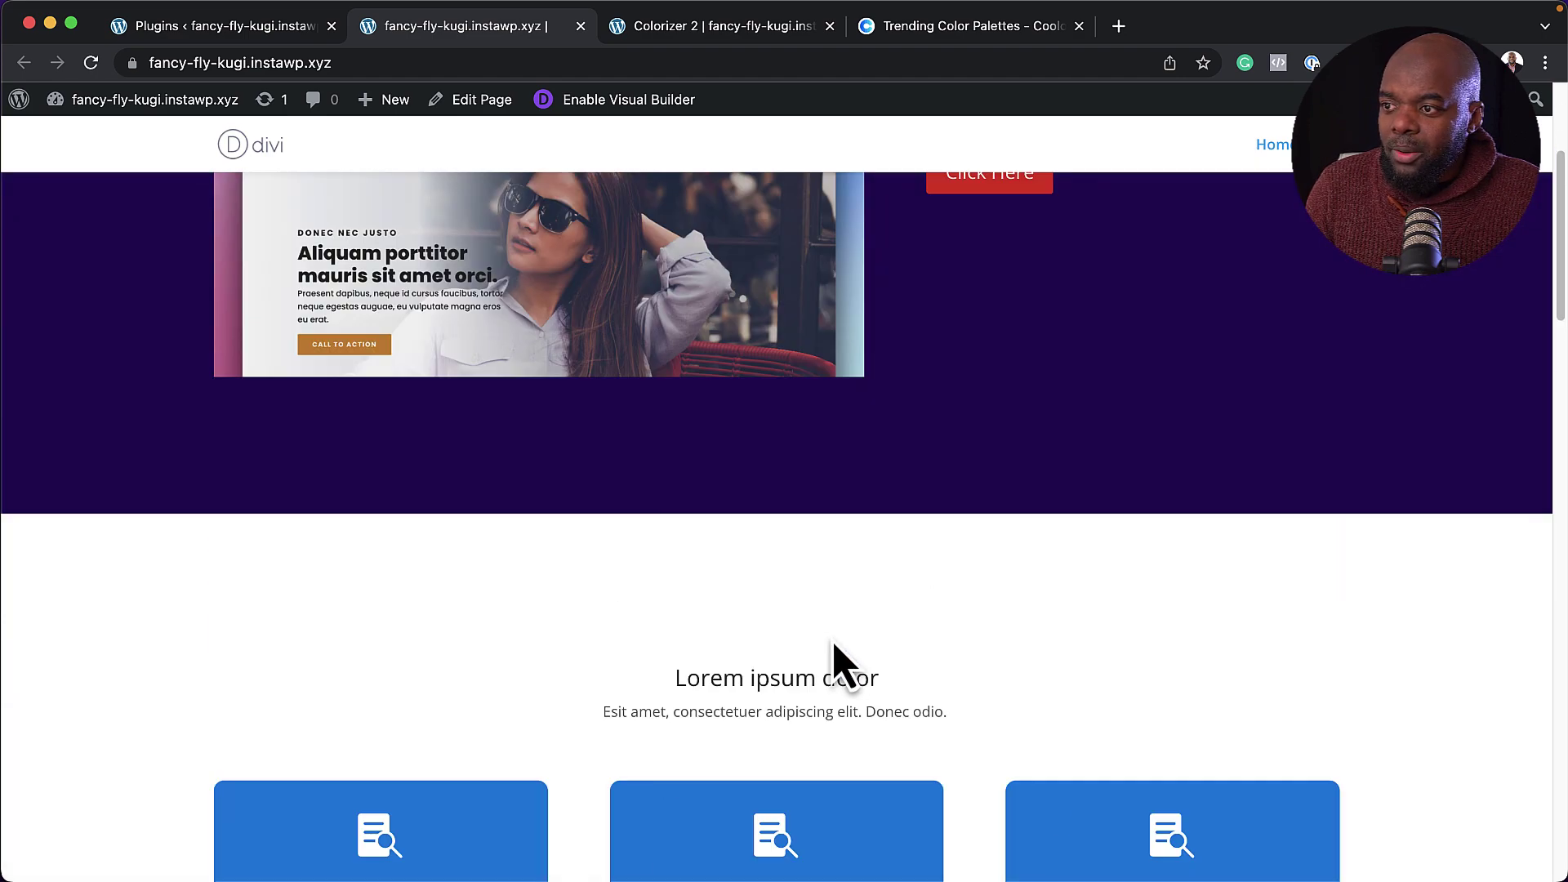
scroll(842, 662, up, 5)
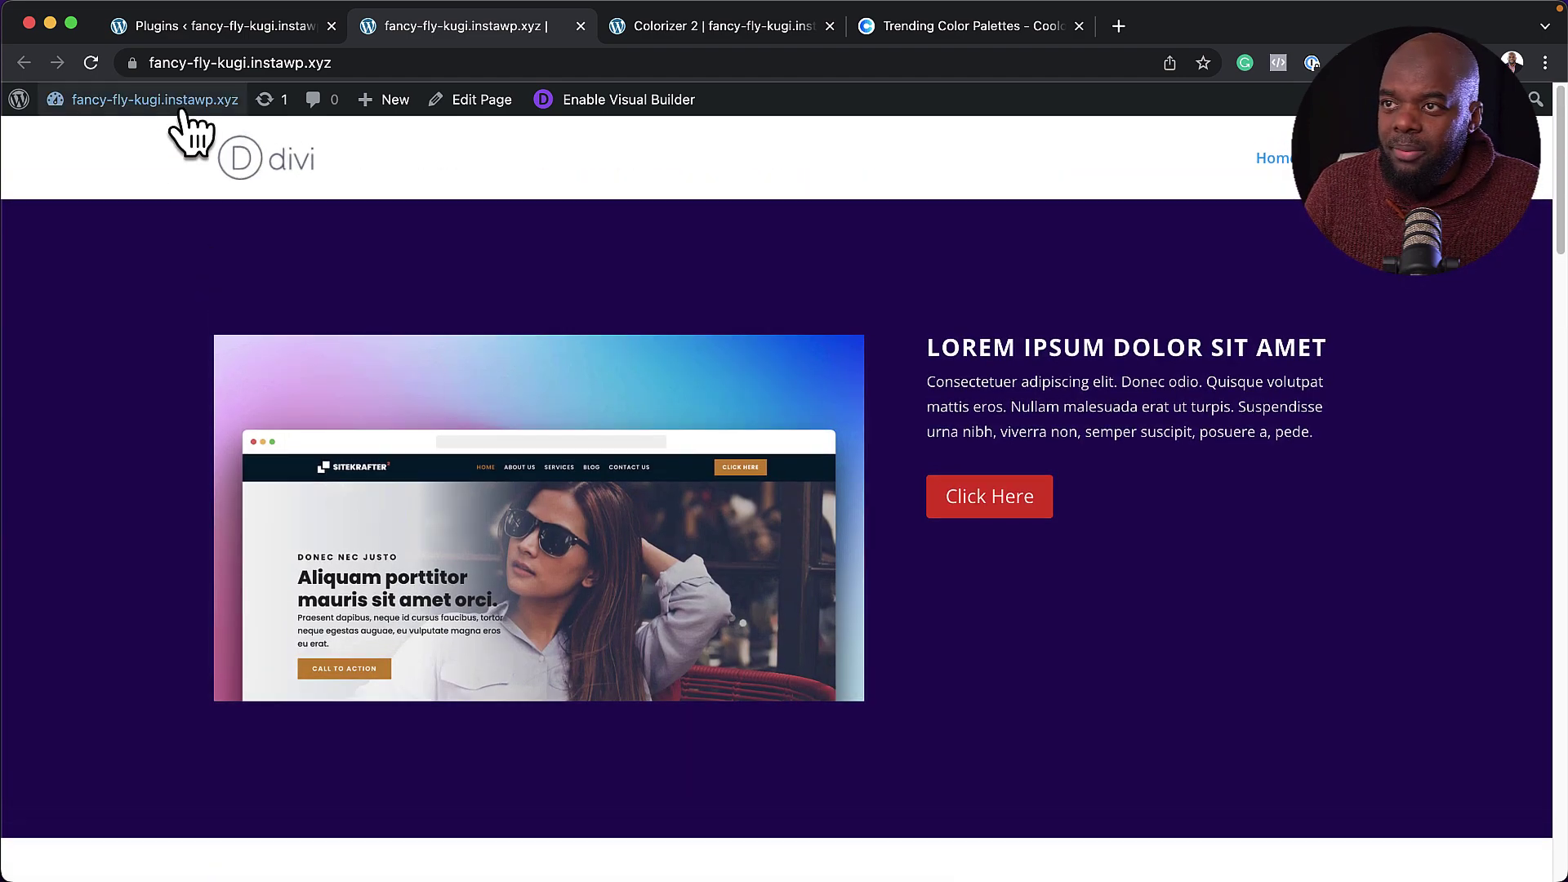
Step: Edit the homepage in the Visual Builder and set the hero section's background to the global Primary colour, with the settings docked beside the page
click(604, 104)
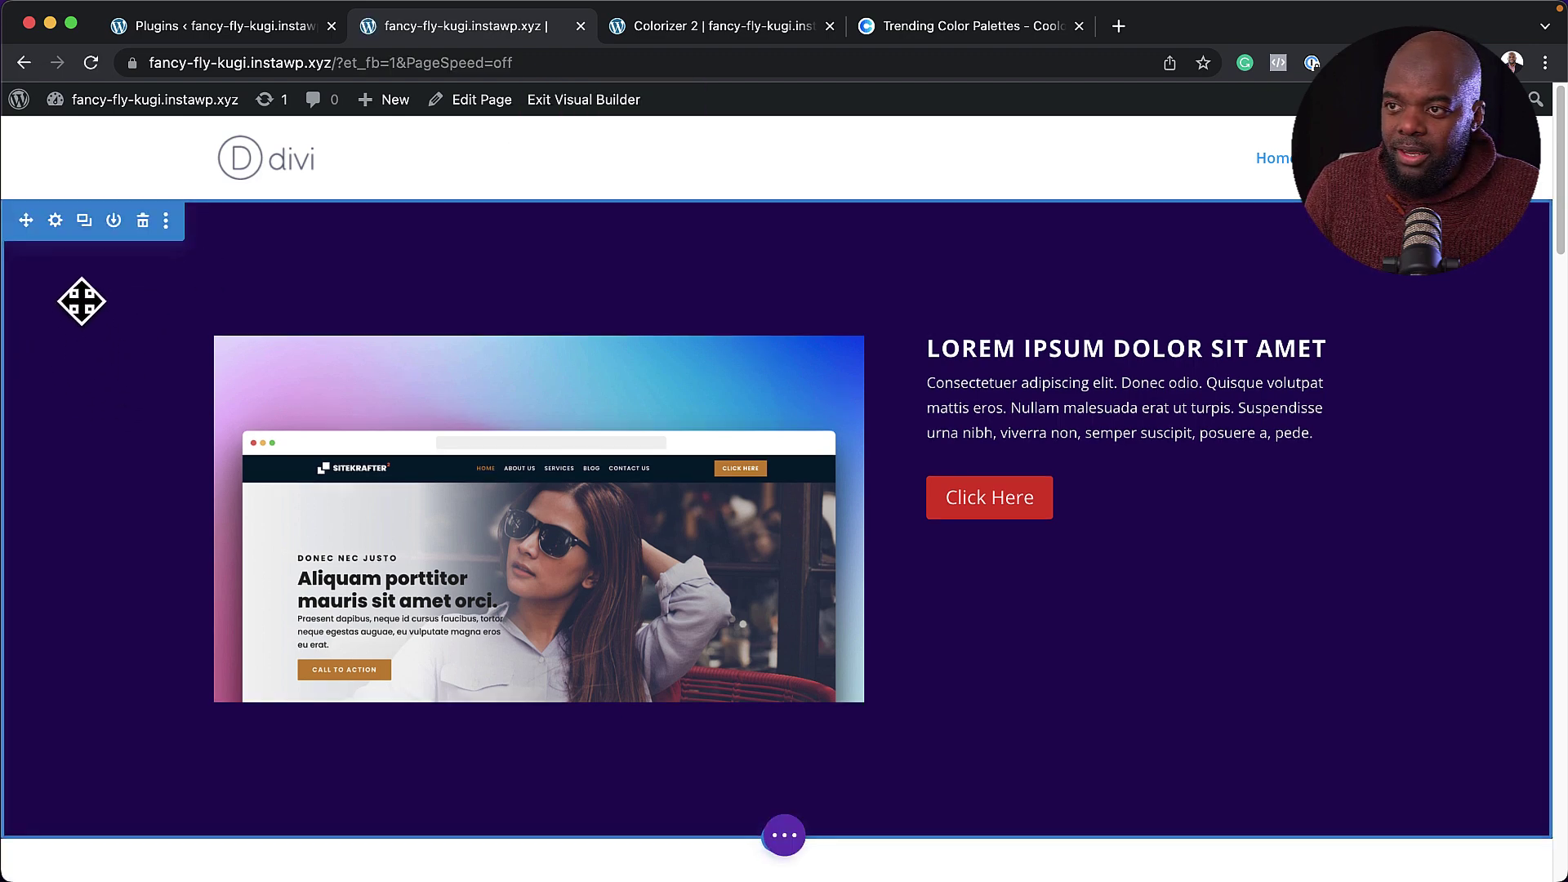
click(54, 221)
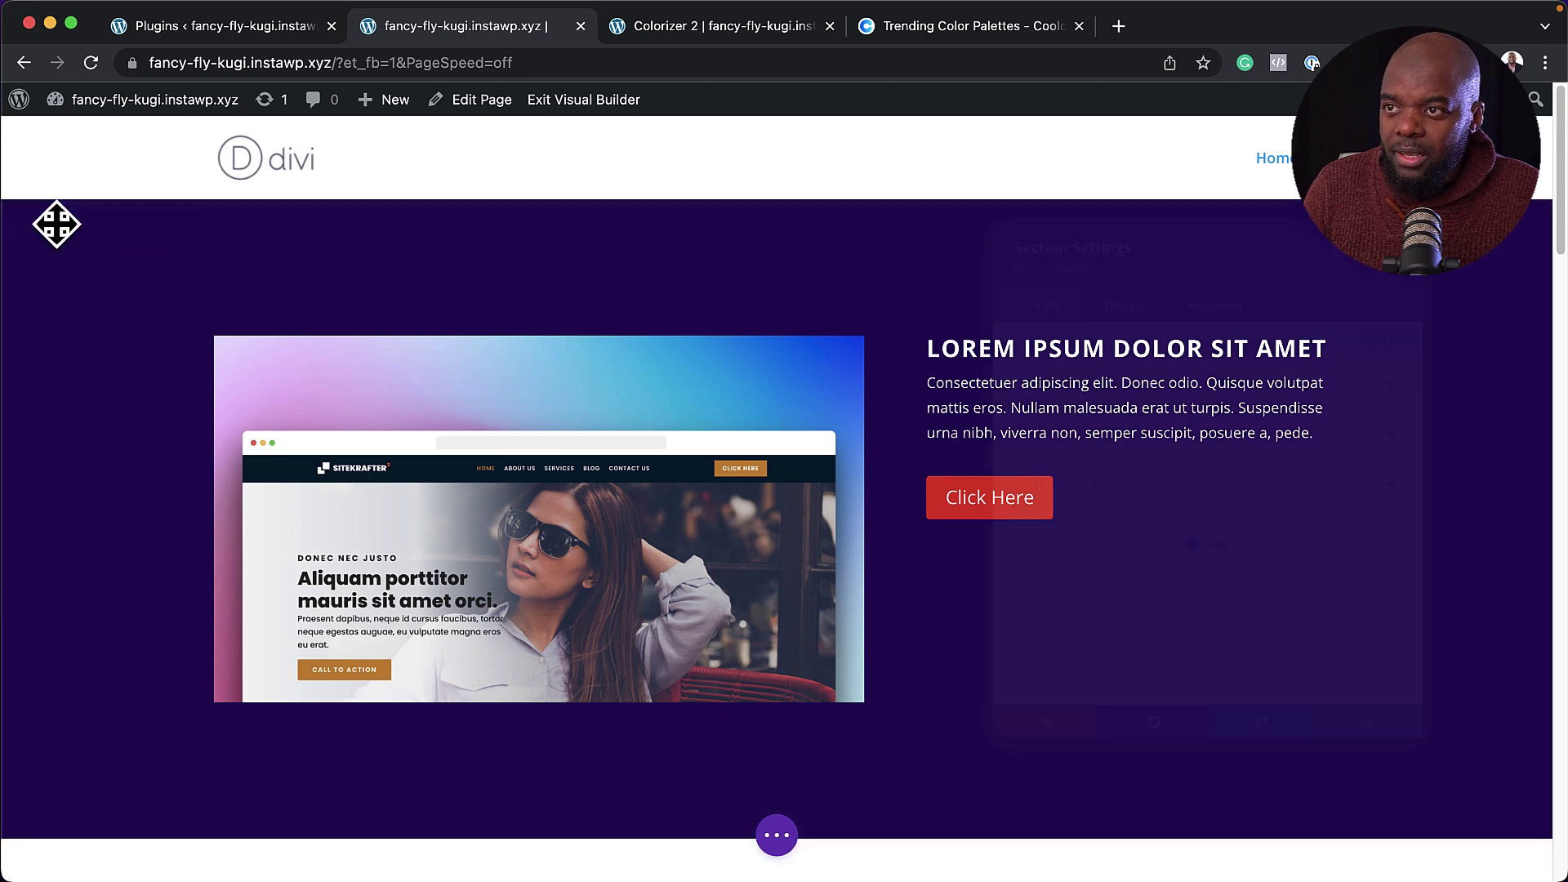
click(1410, 193)
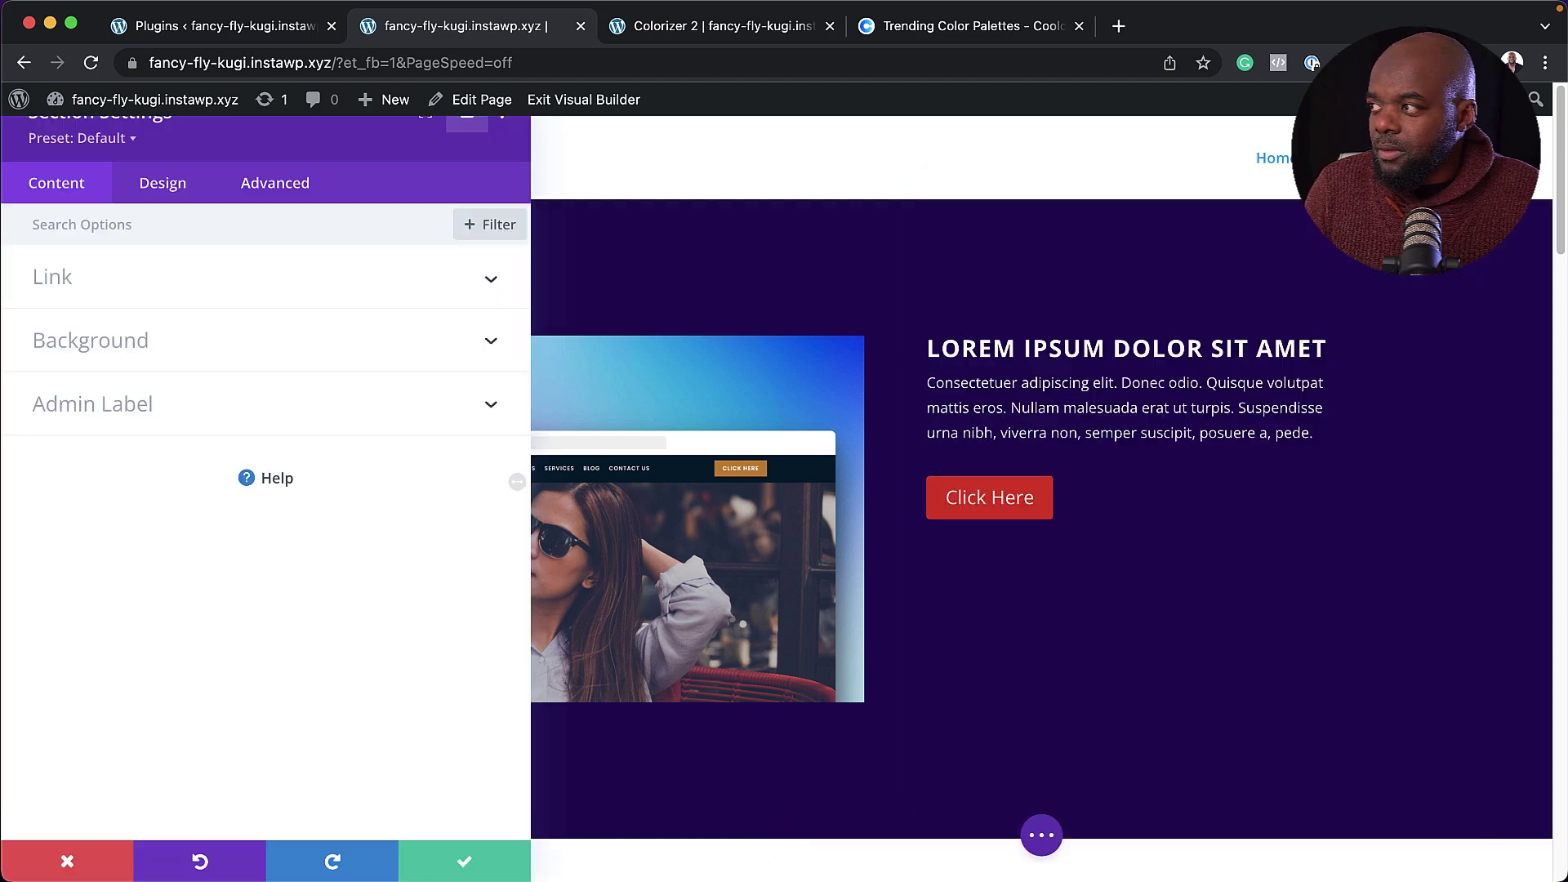
click(150, 375)
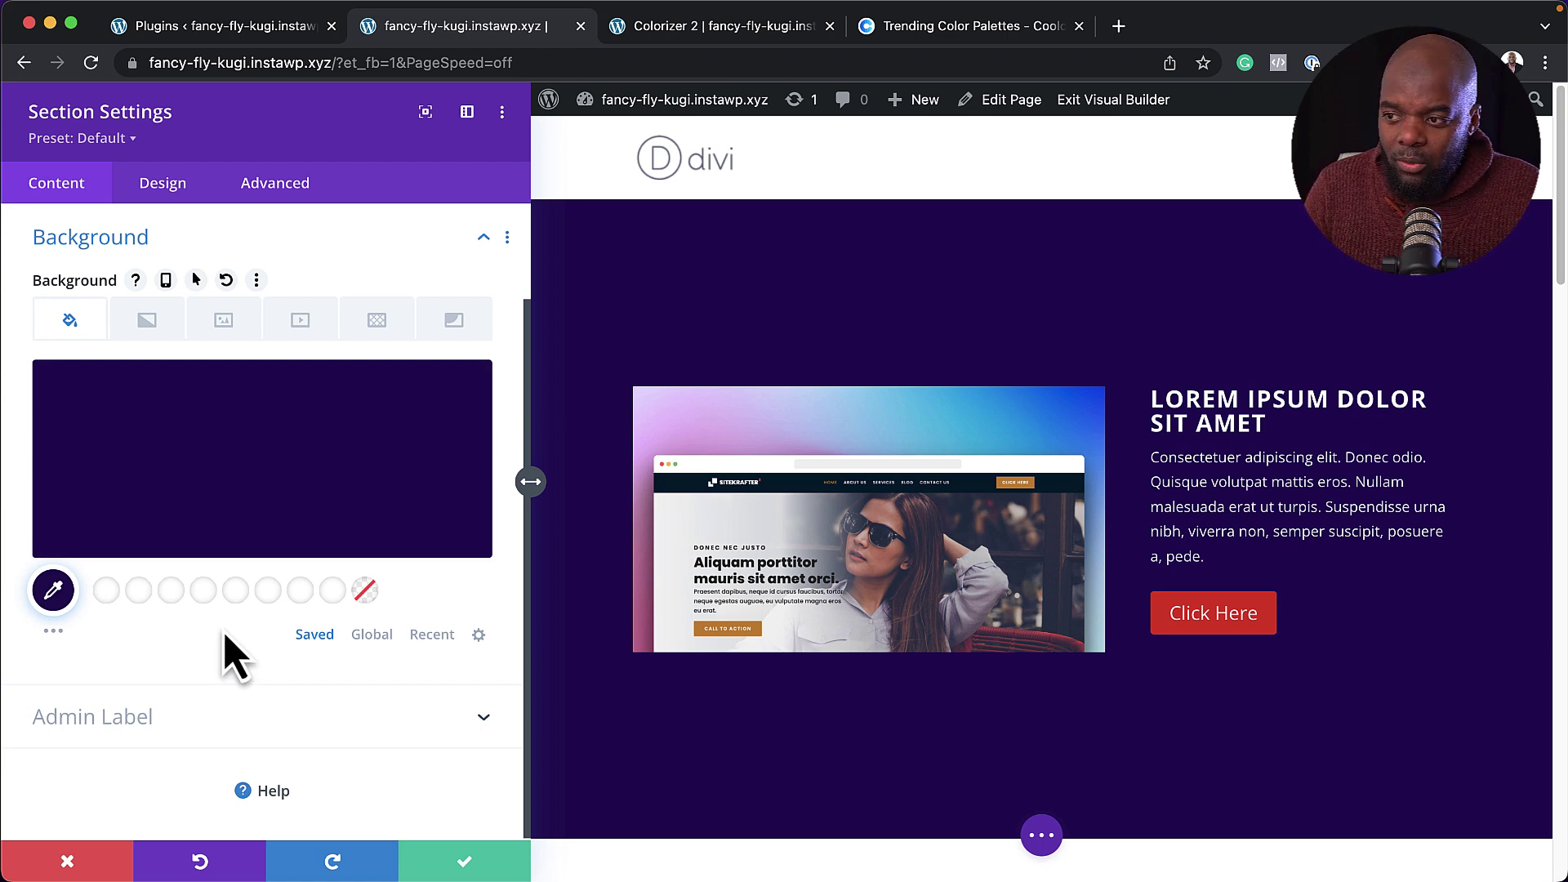
click(372, 635)
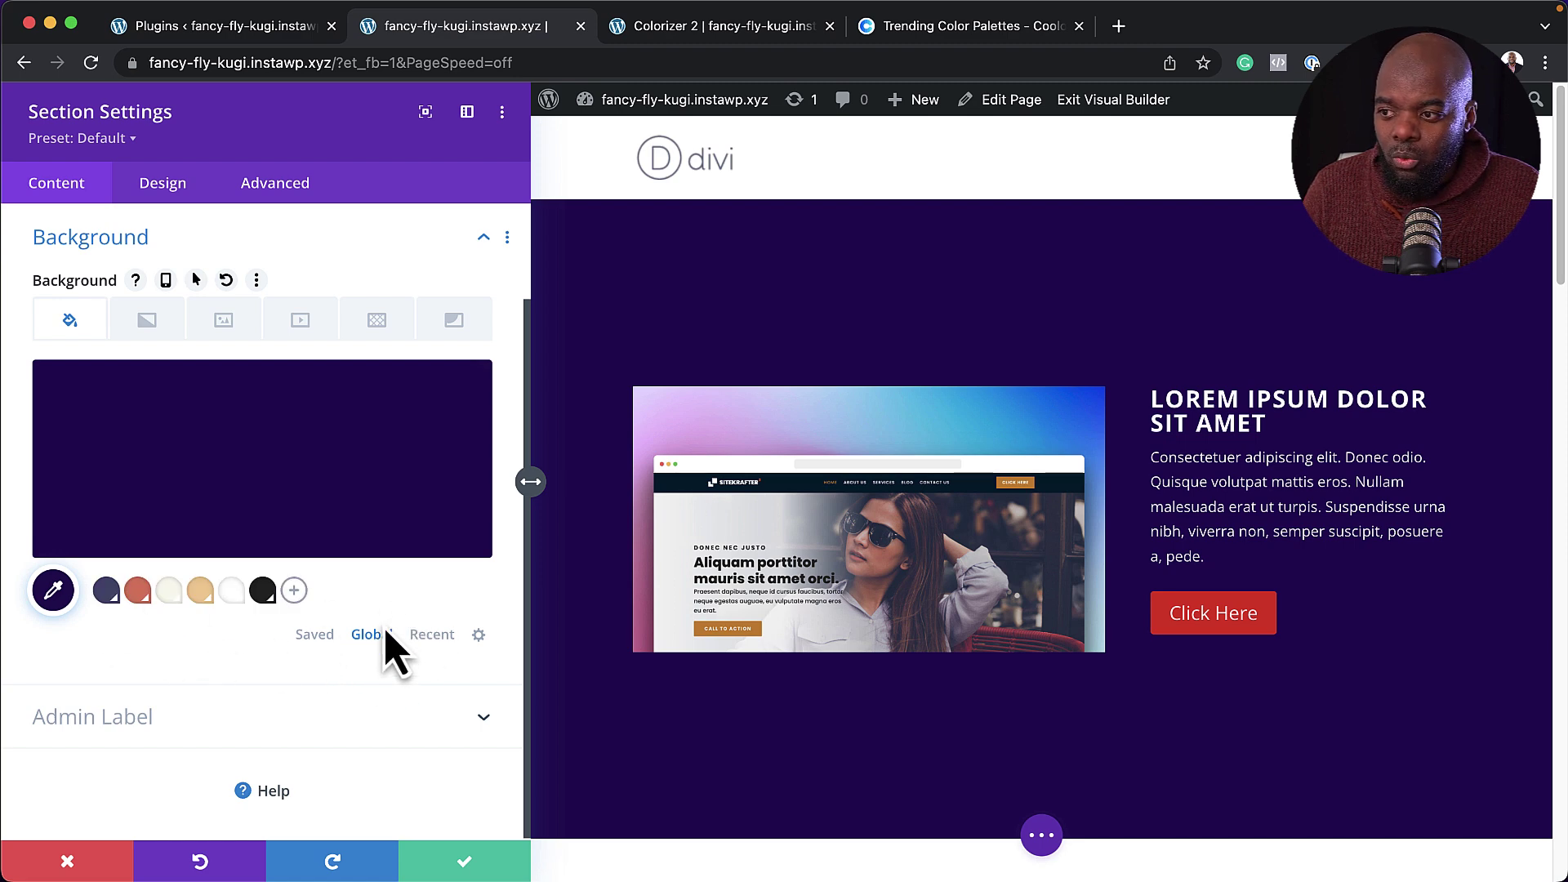
click(107, 589)
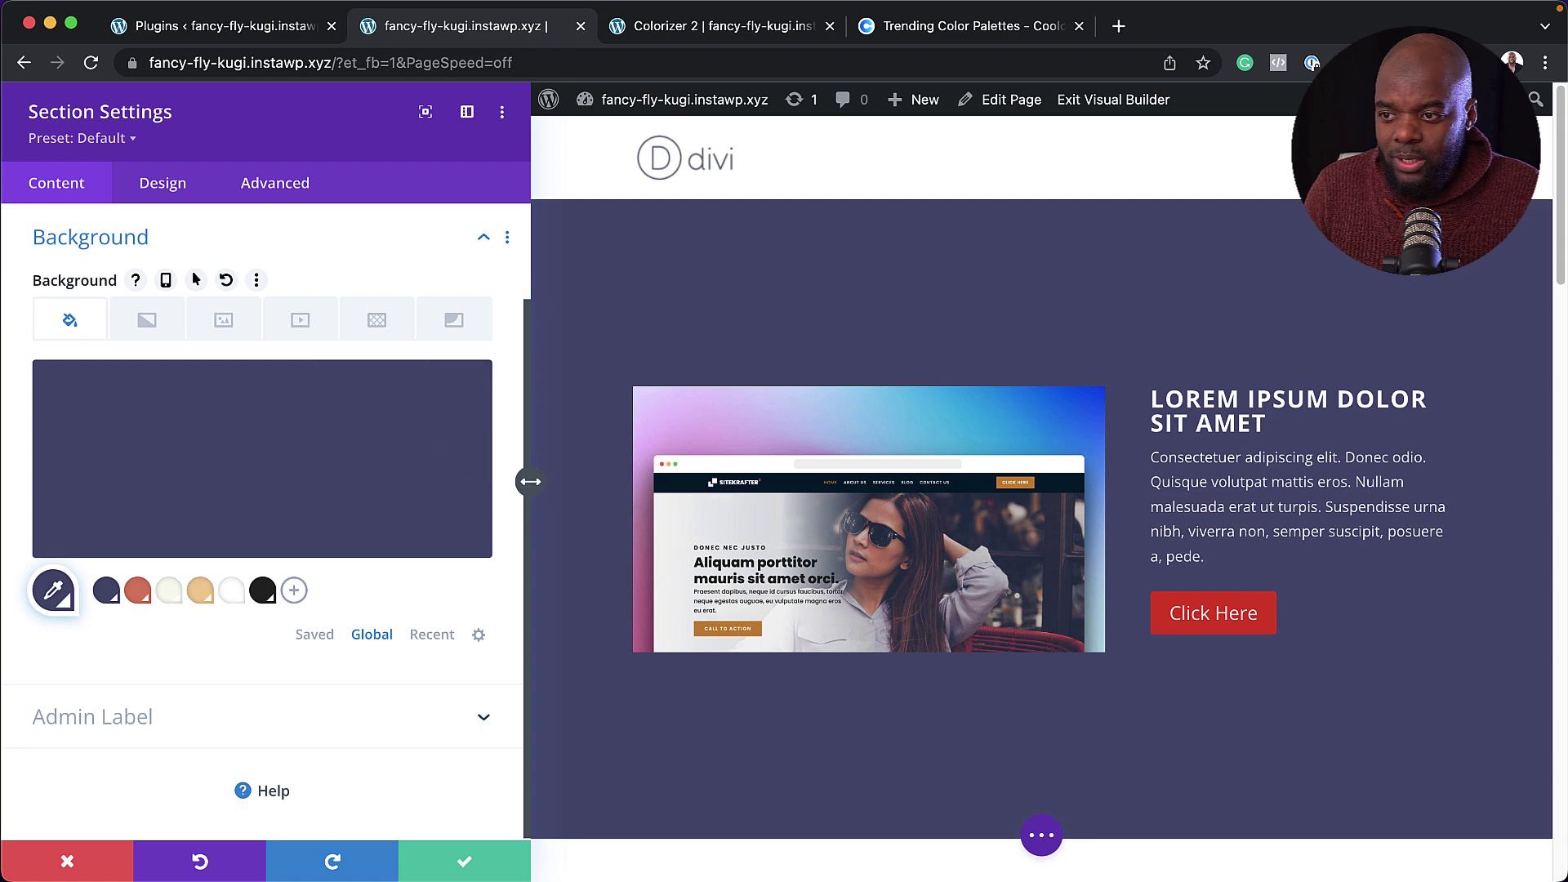
click(465, 864)
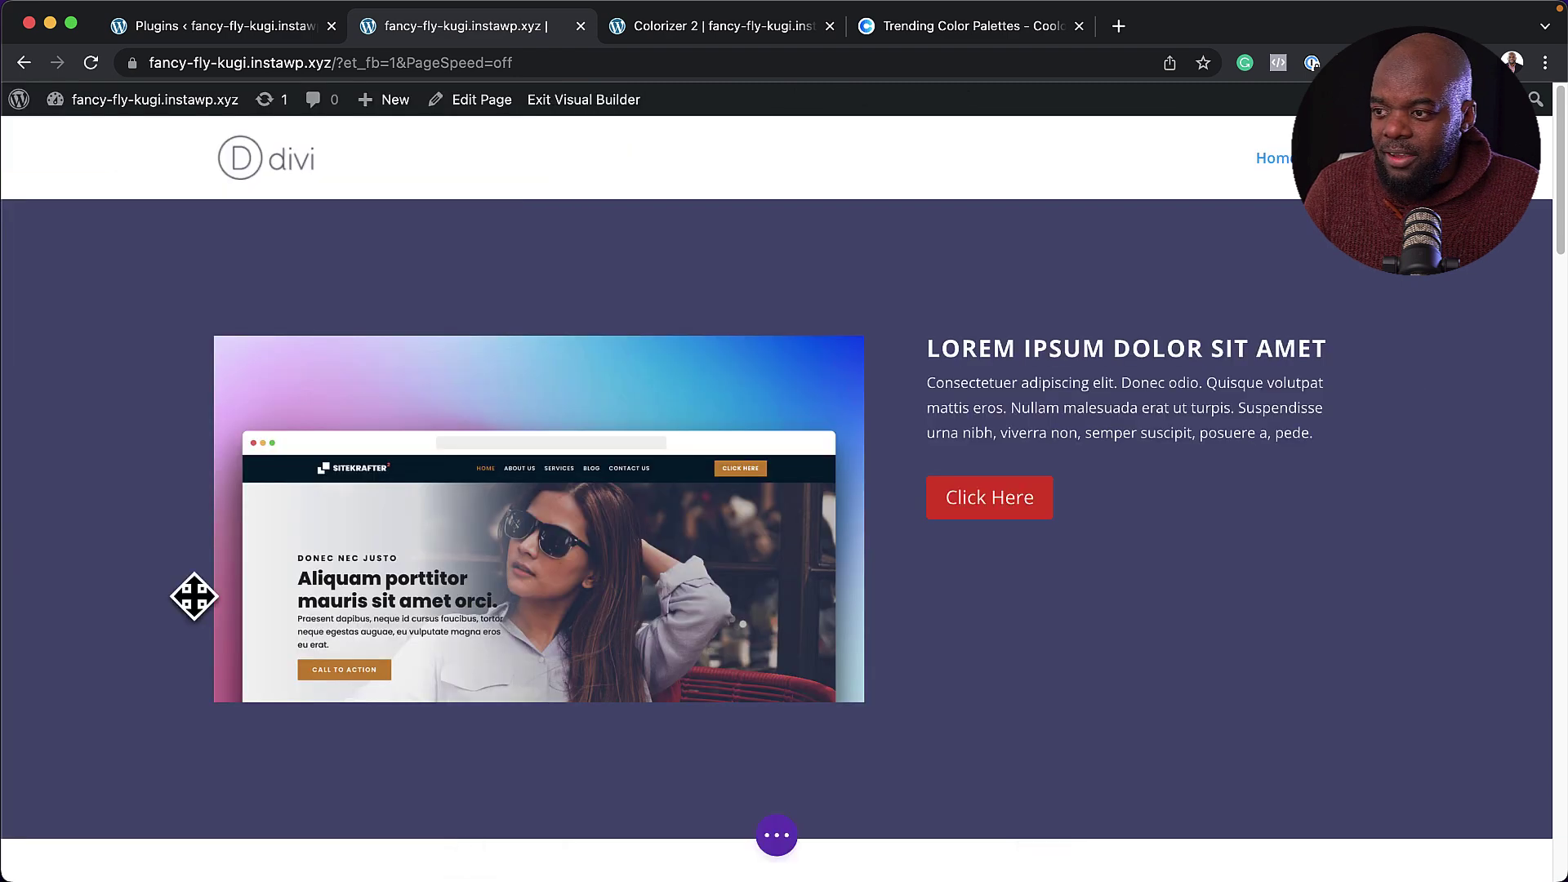
Step: Set the text colour of the hero's Click Here button to the global off-white Section BG colour
mouse_move(1050, 523)
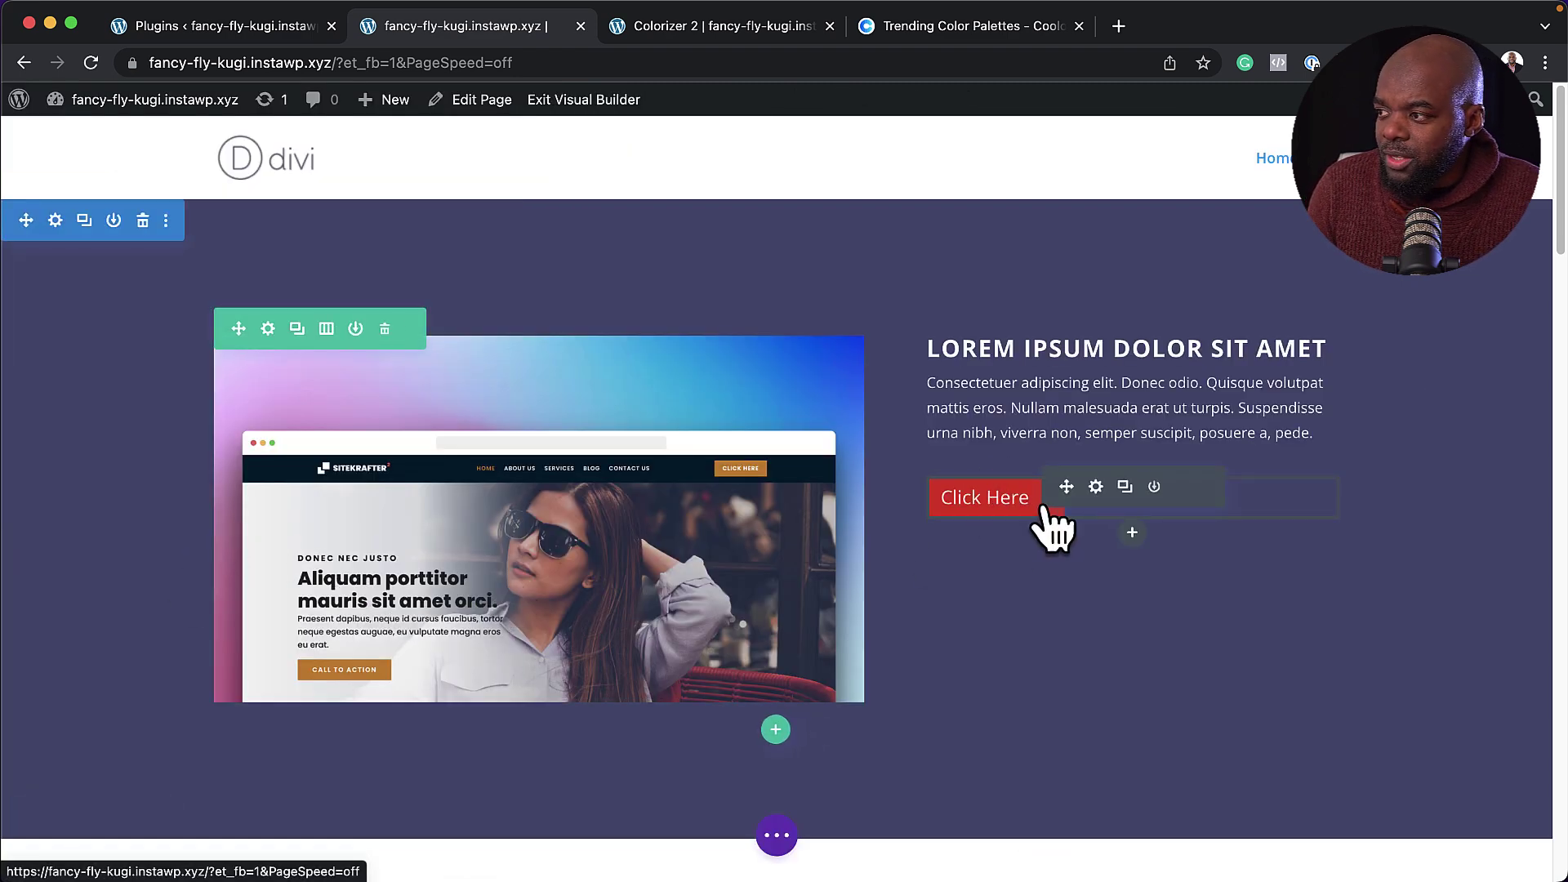
click(1095, 488)
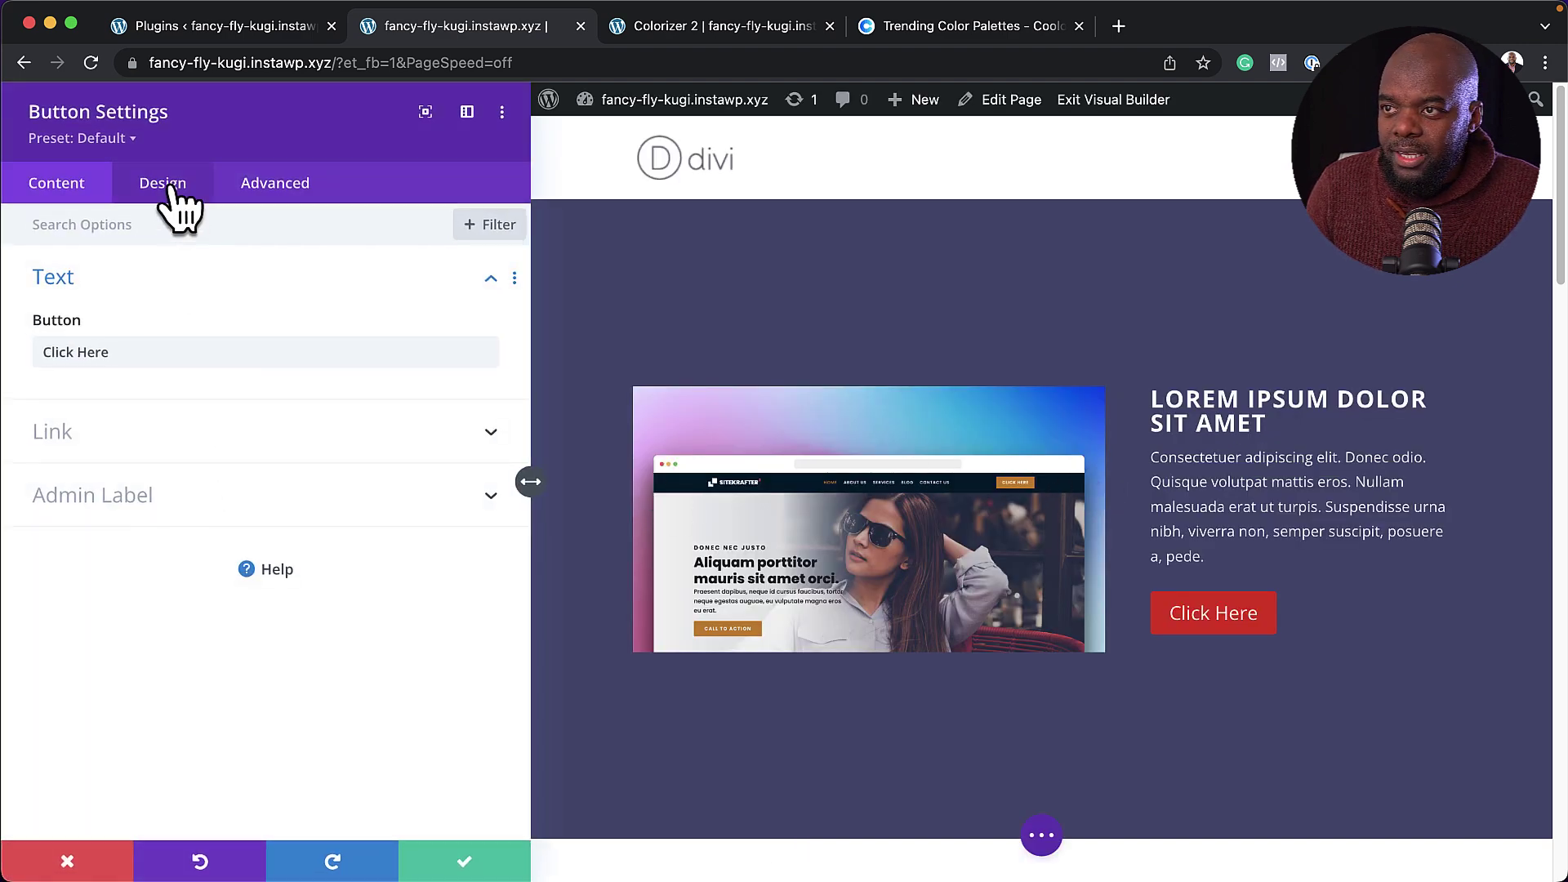
click(172, 189)
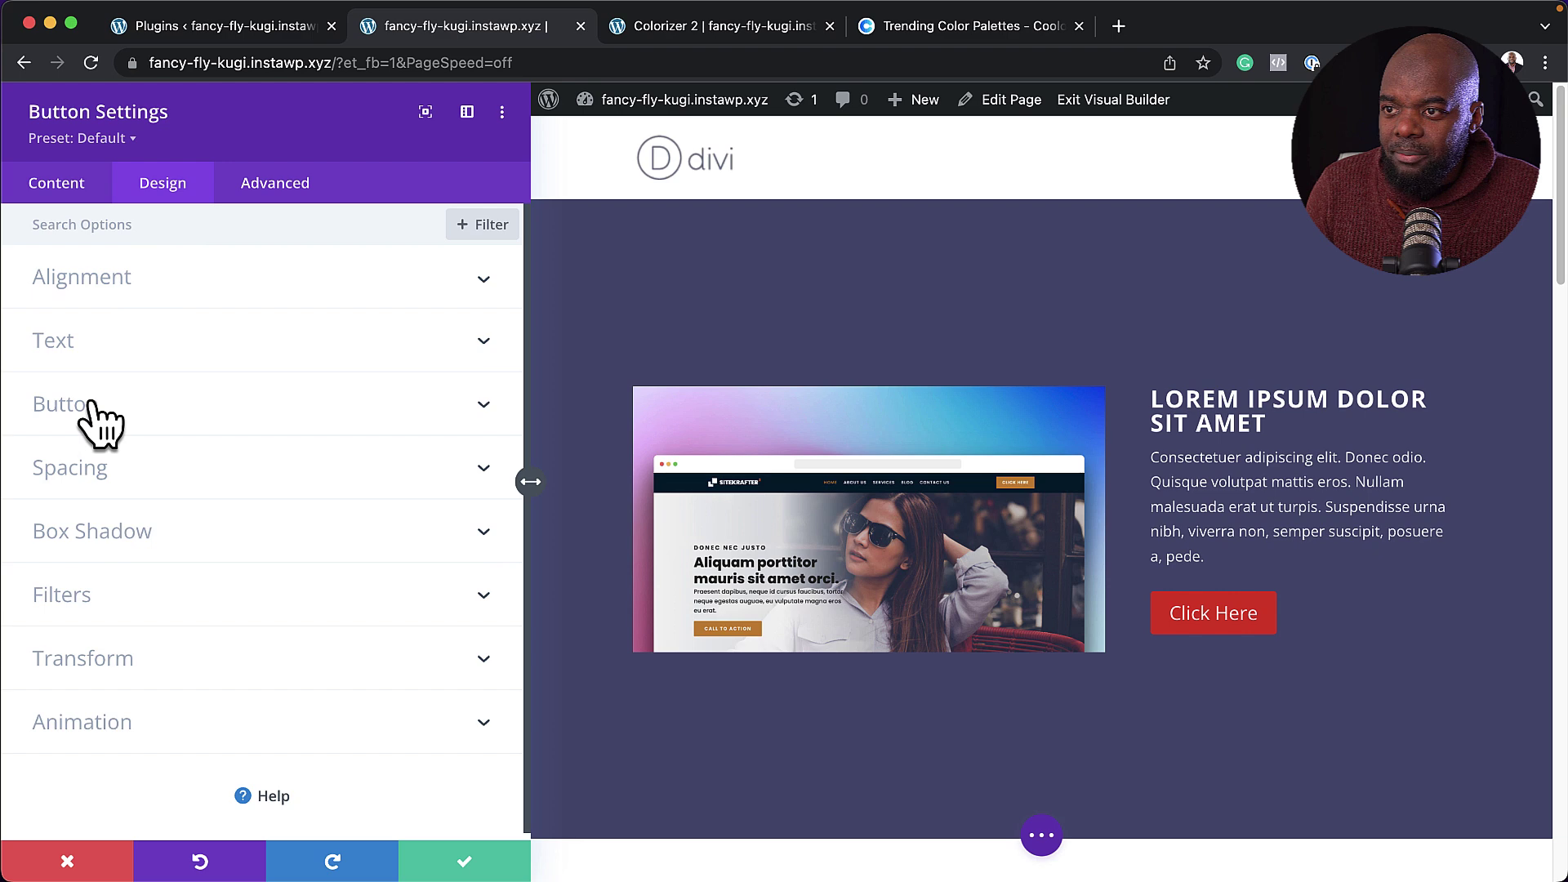
click(98, 421)
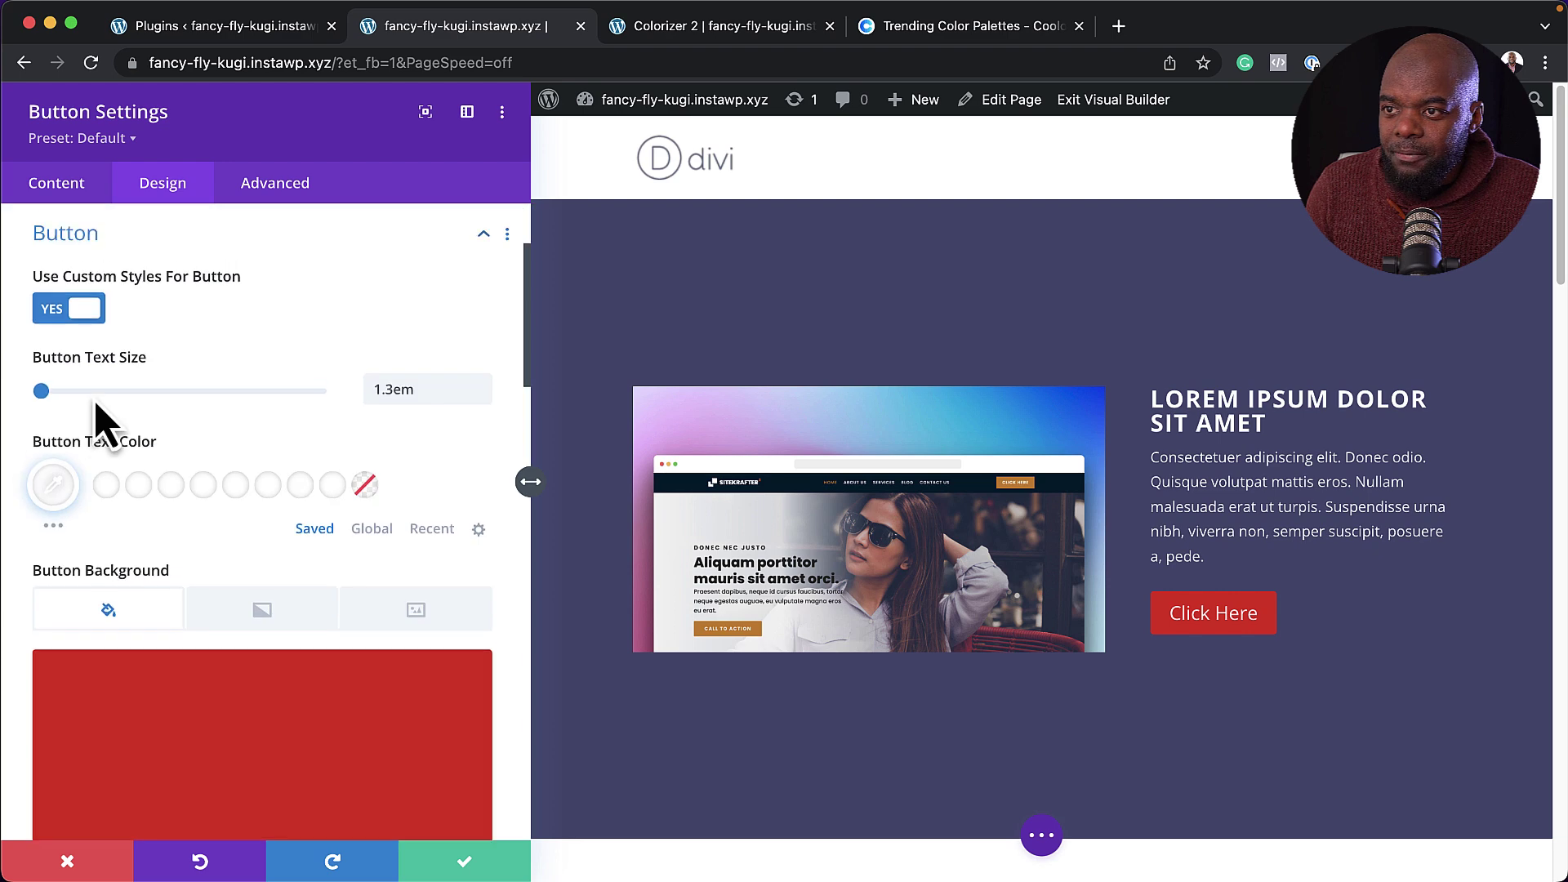
click(372, 530)
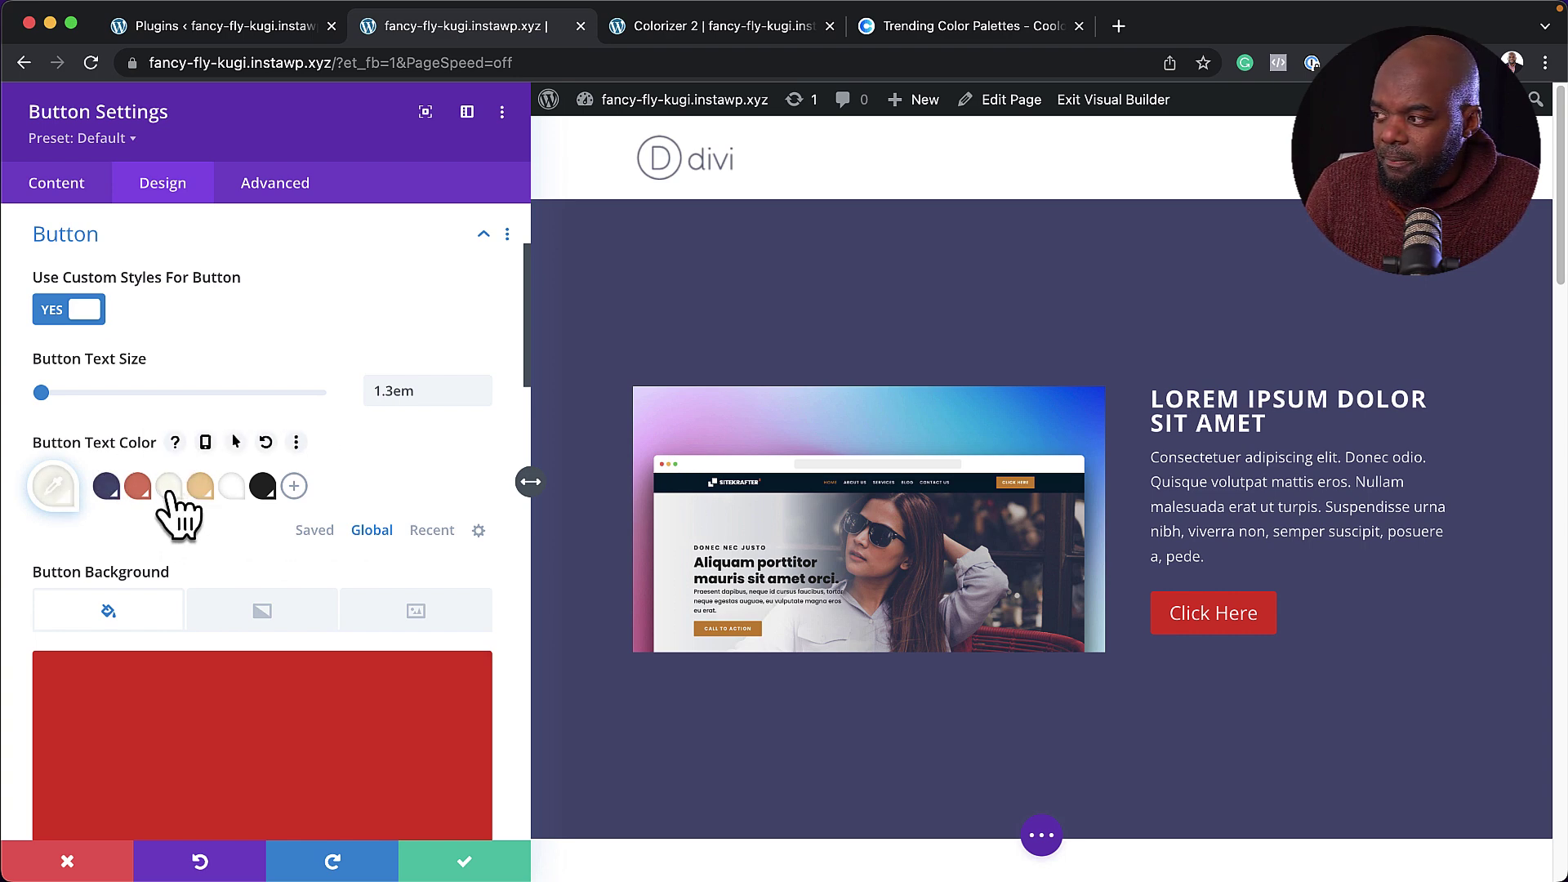
Step: Give the Click Here button the global Accent colour as background and the global Hover colour for its hover state, and save the settings
scroll(319, 605, down, 5)
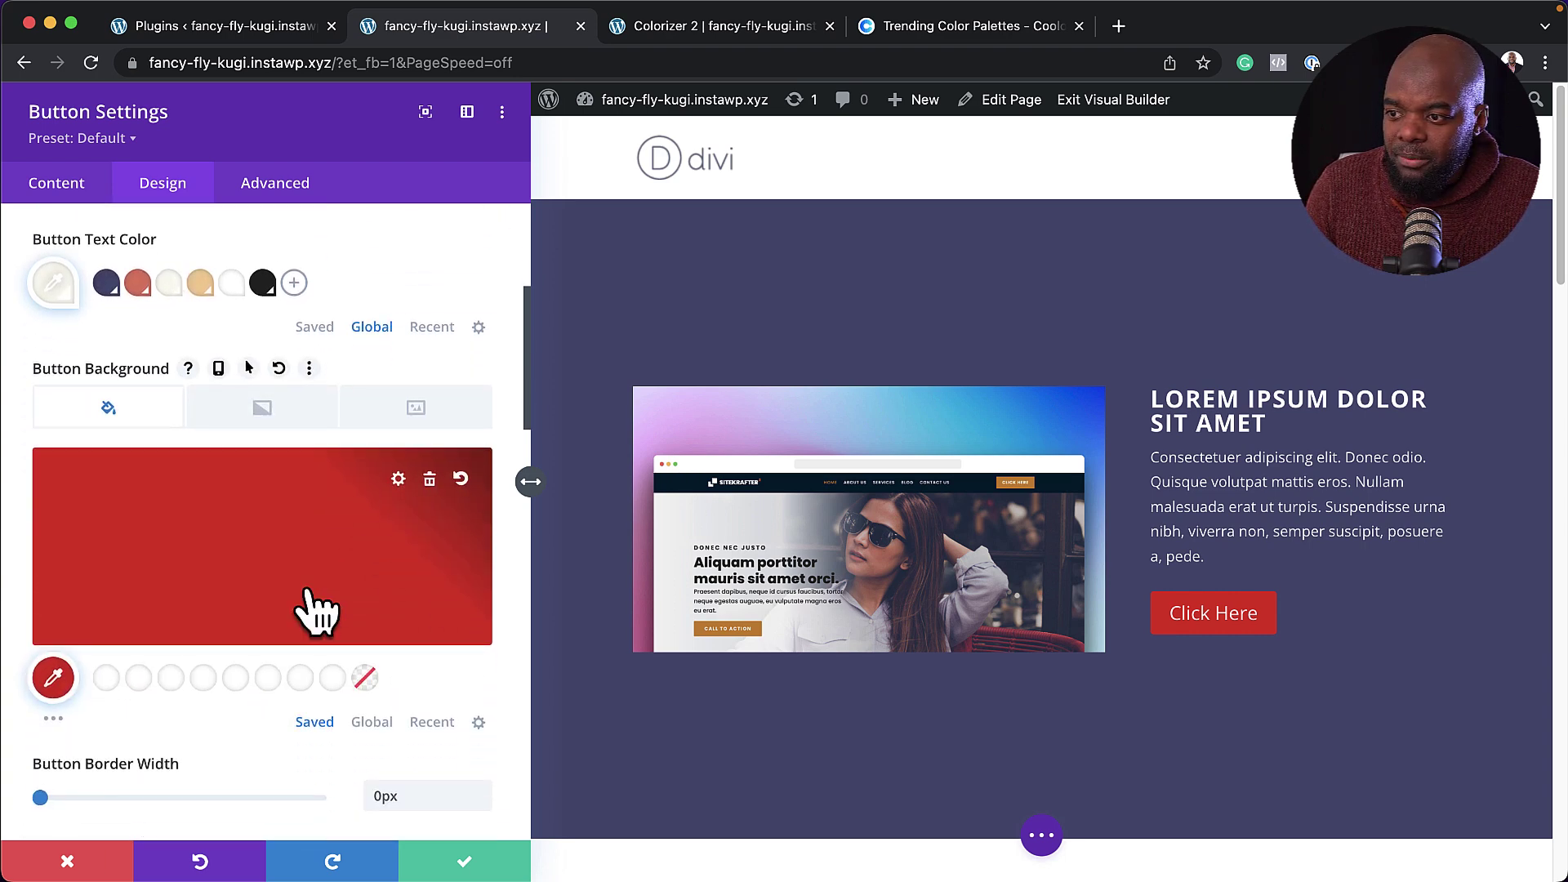
click(371, 710)
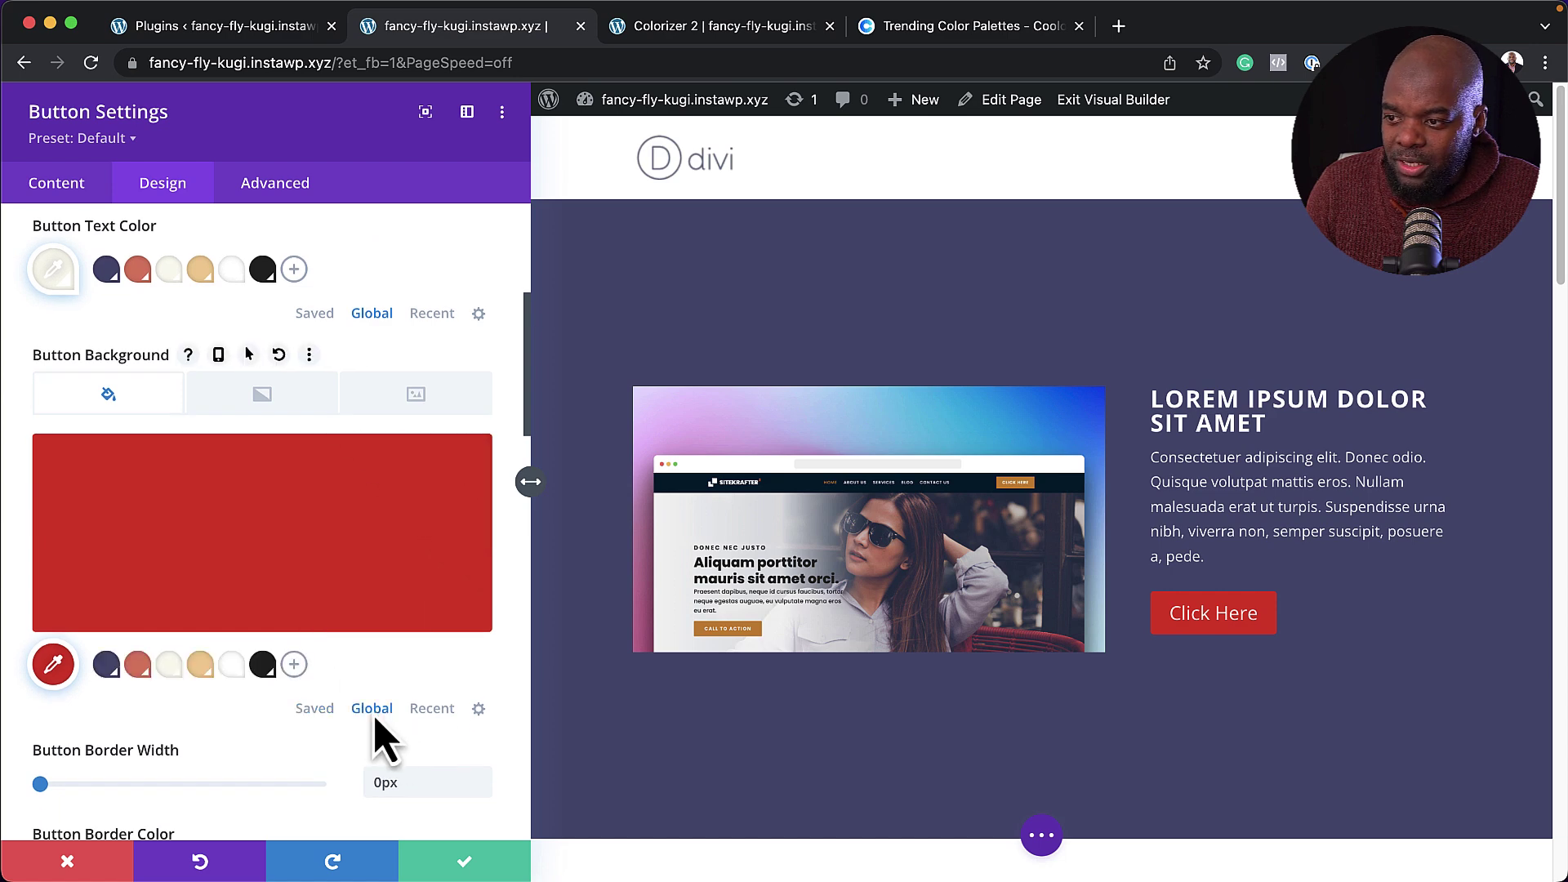
click(137, 665)
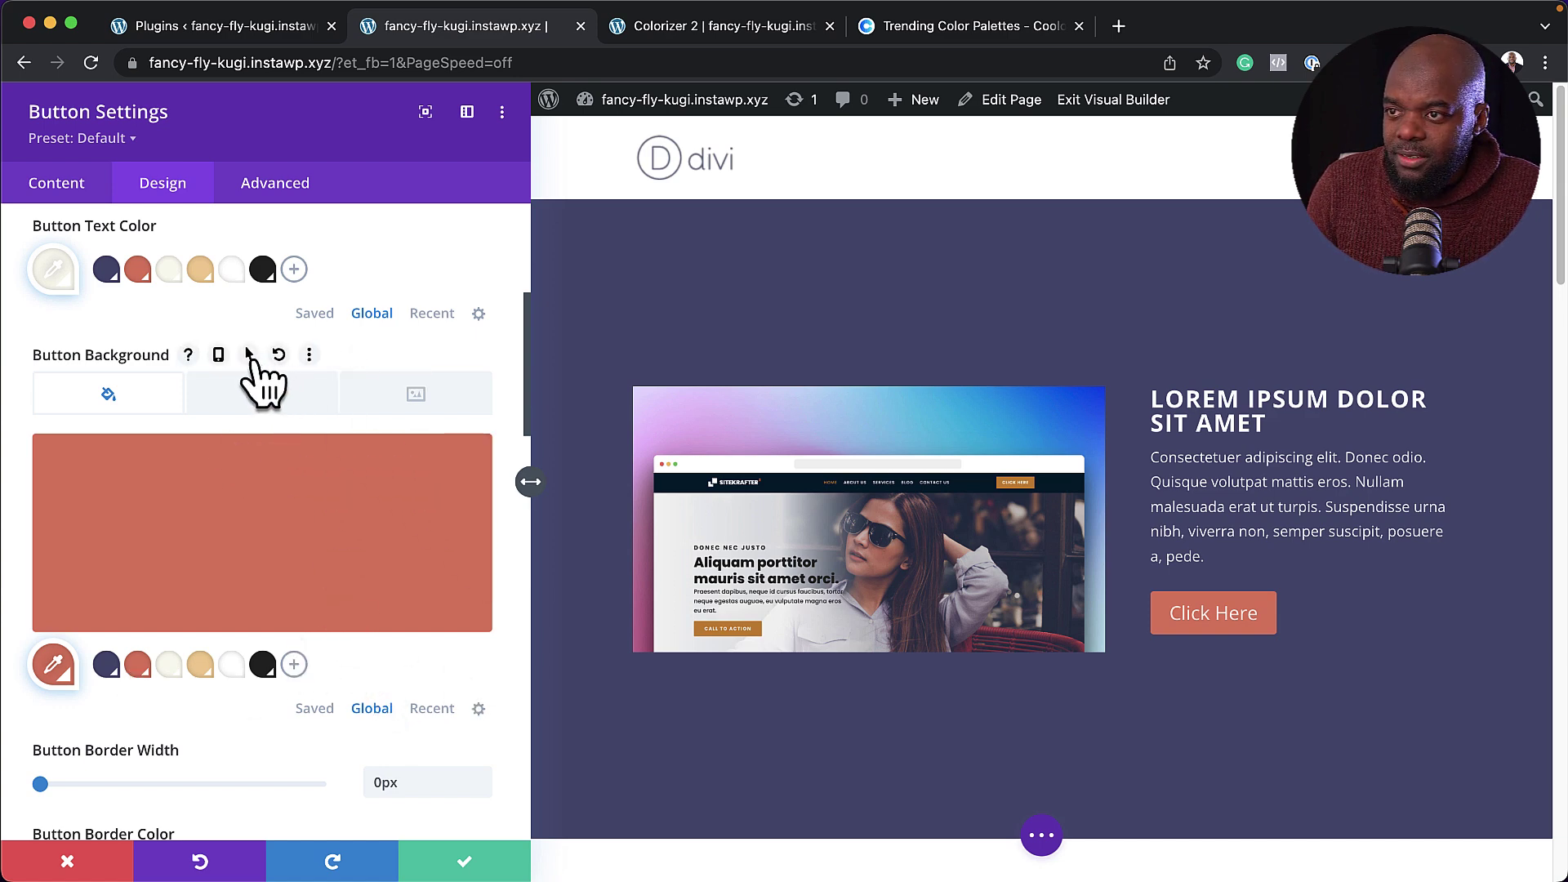
click(248, 355)
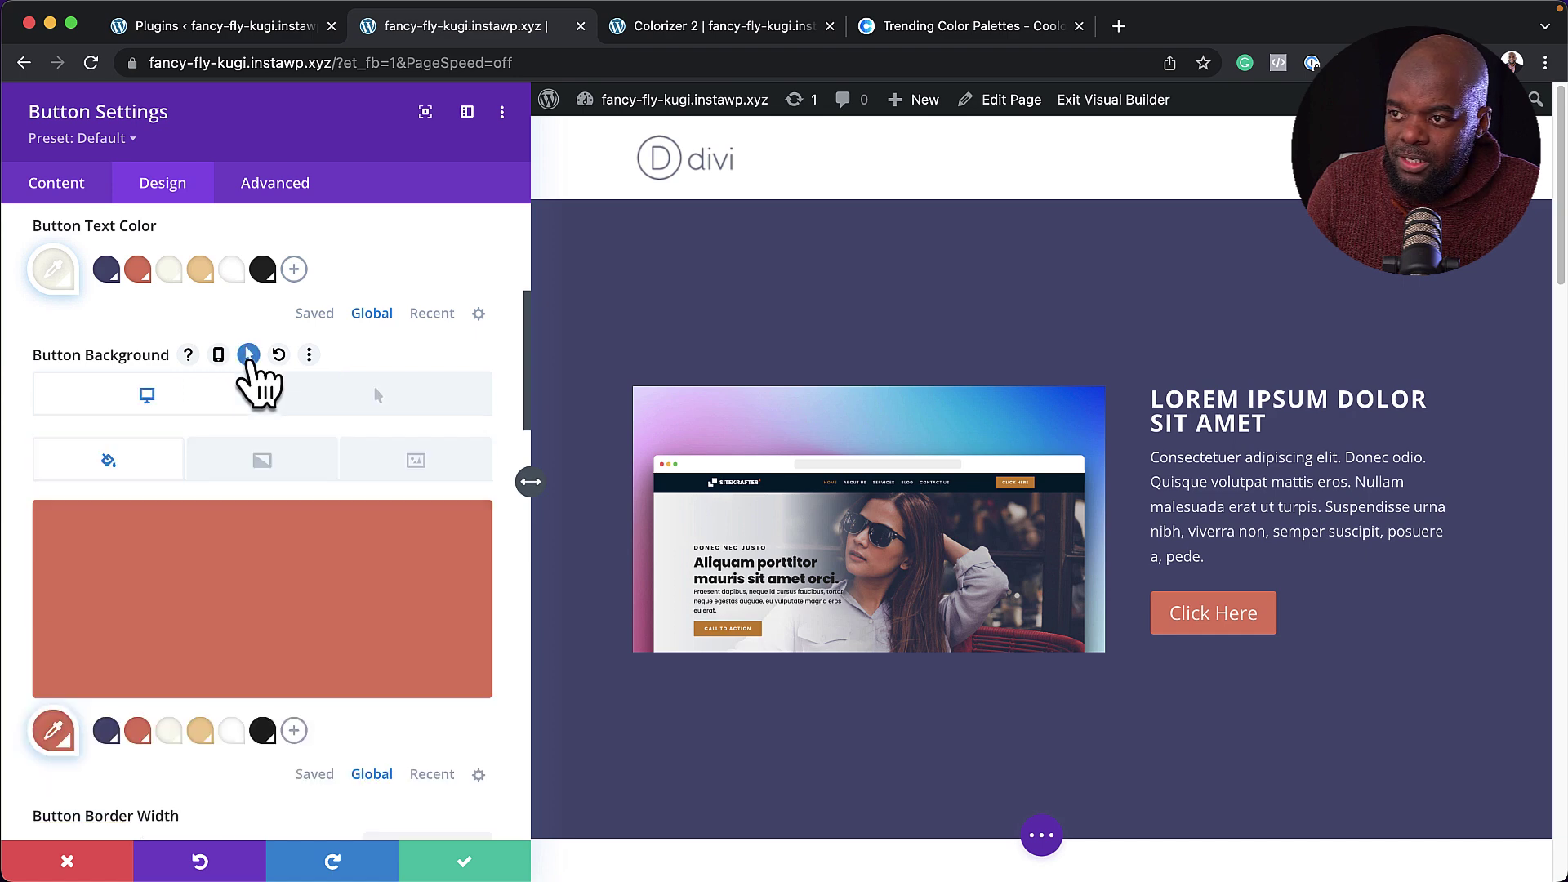
click(410, 404)
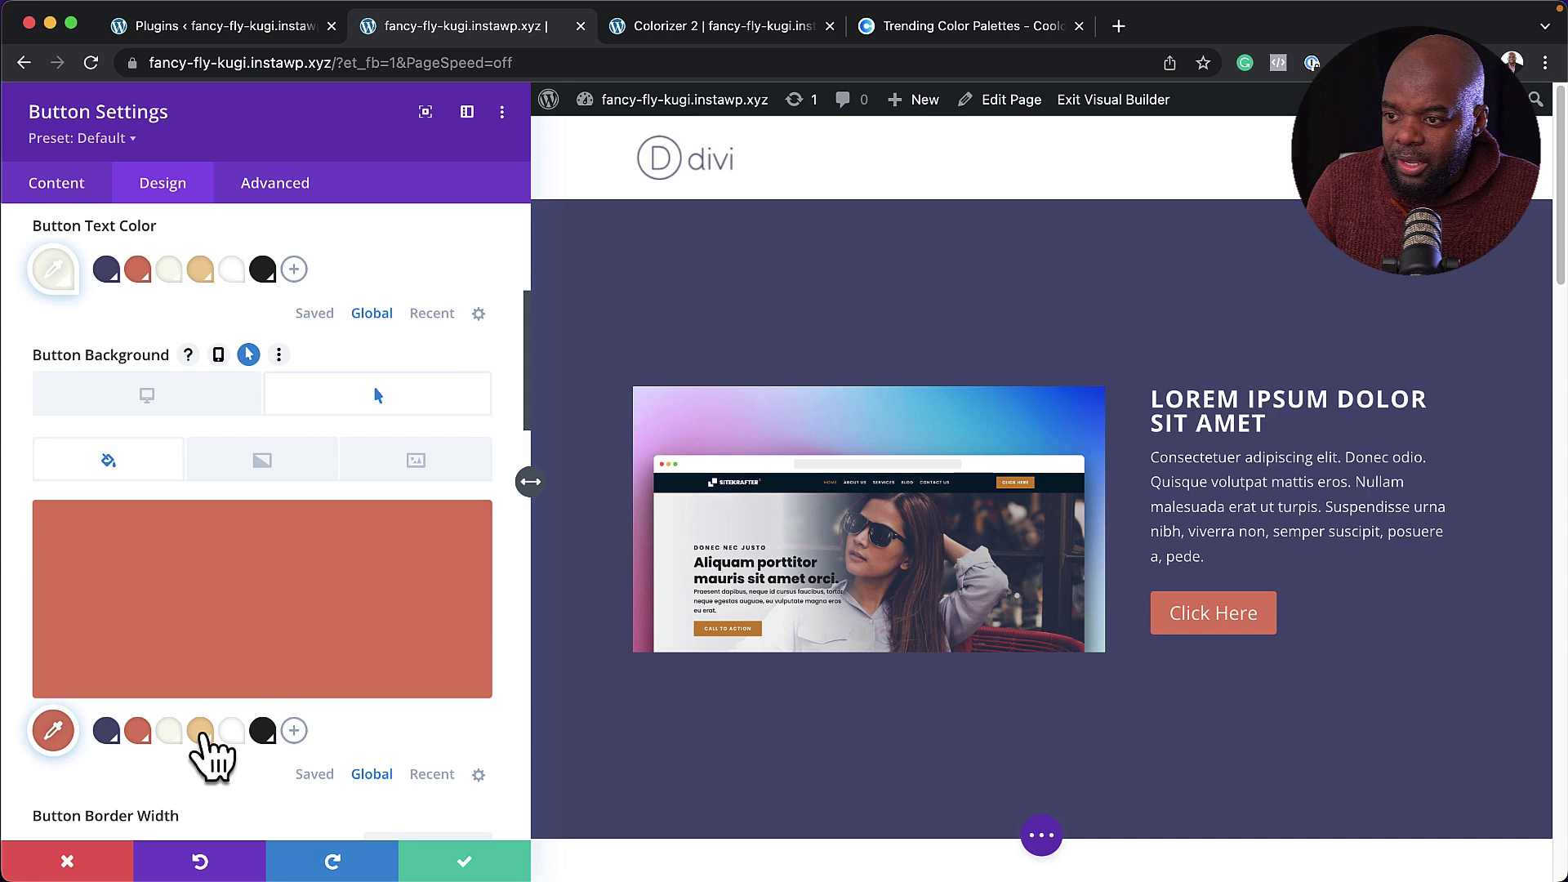
click(200, 730)
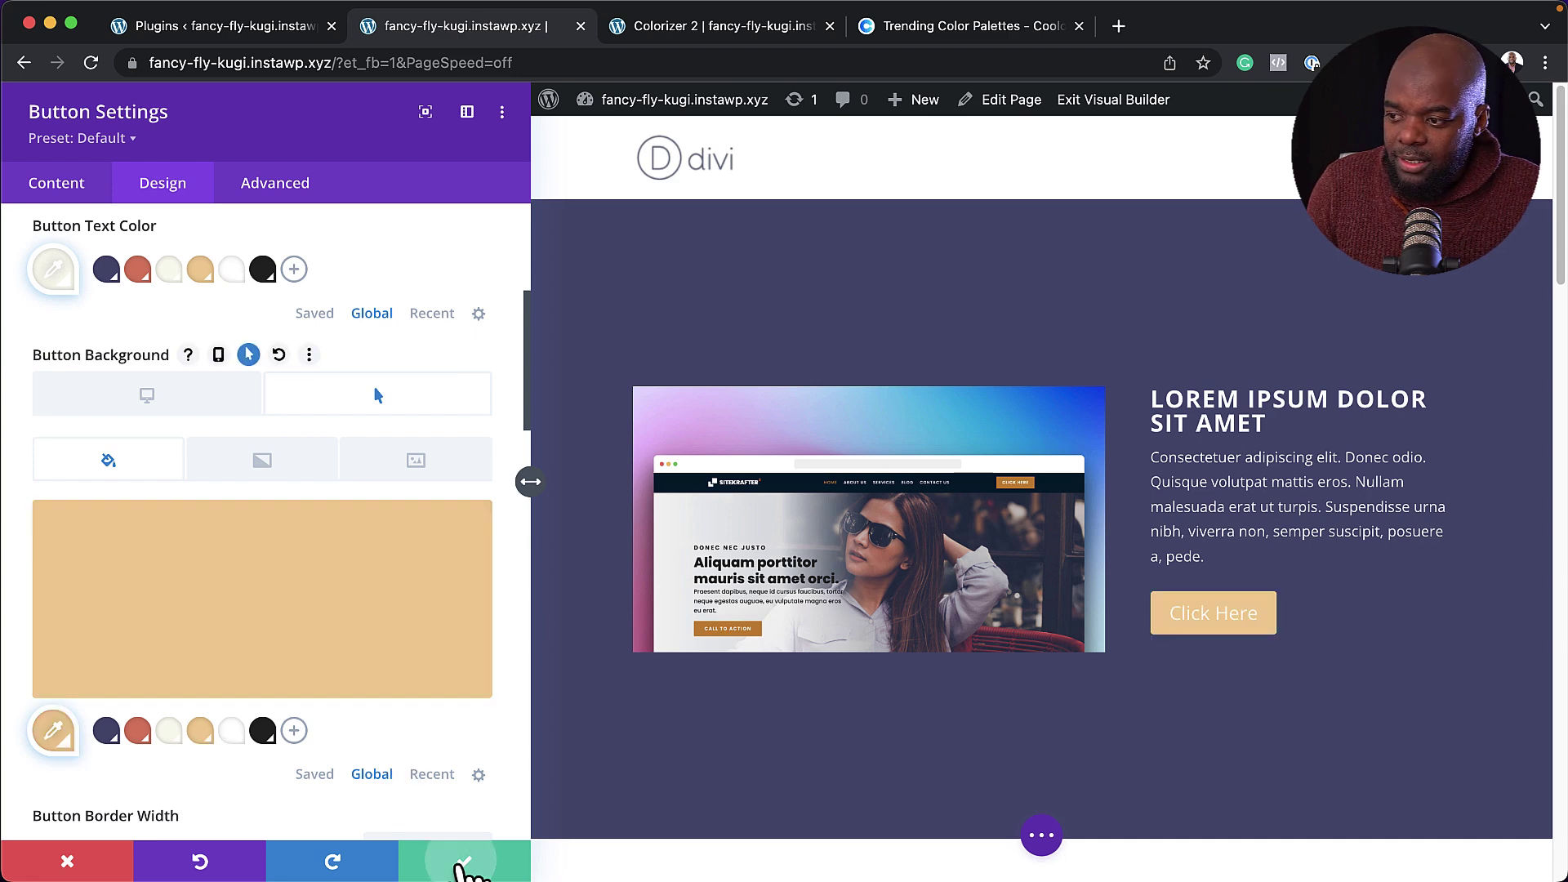
click(460, 861)
Step: Set the Heading 3 text colour of the intro text above the three blue blurbs to the global black
scroll(269, 634, down, 5)
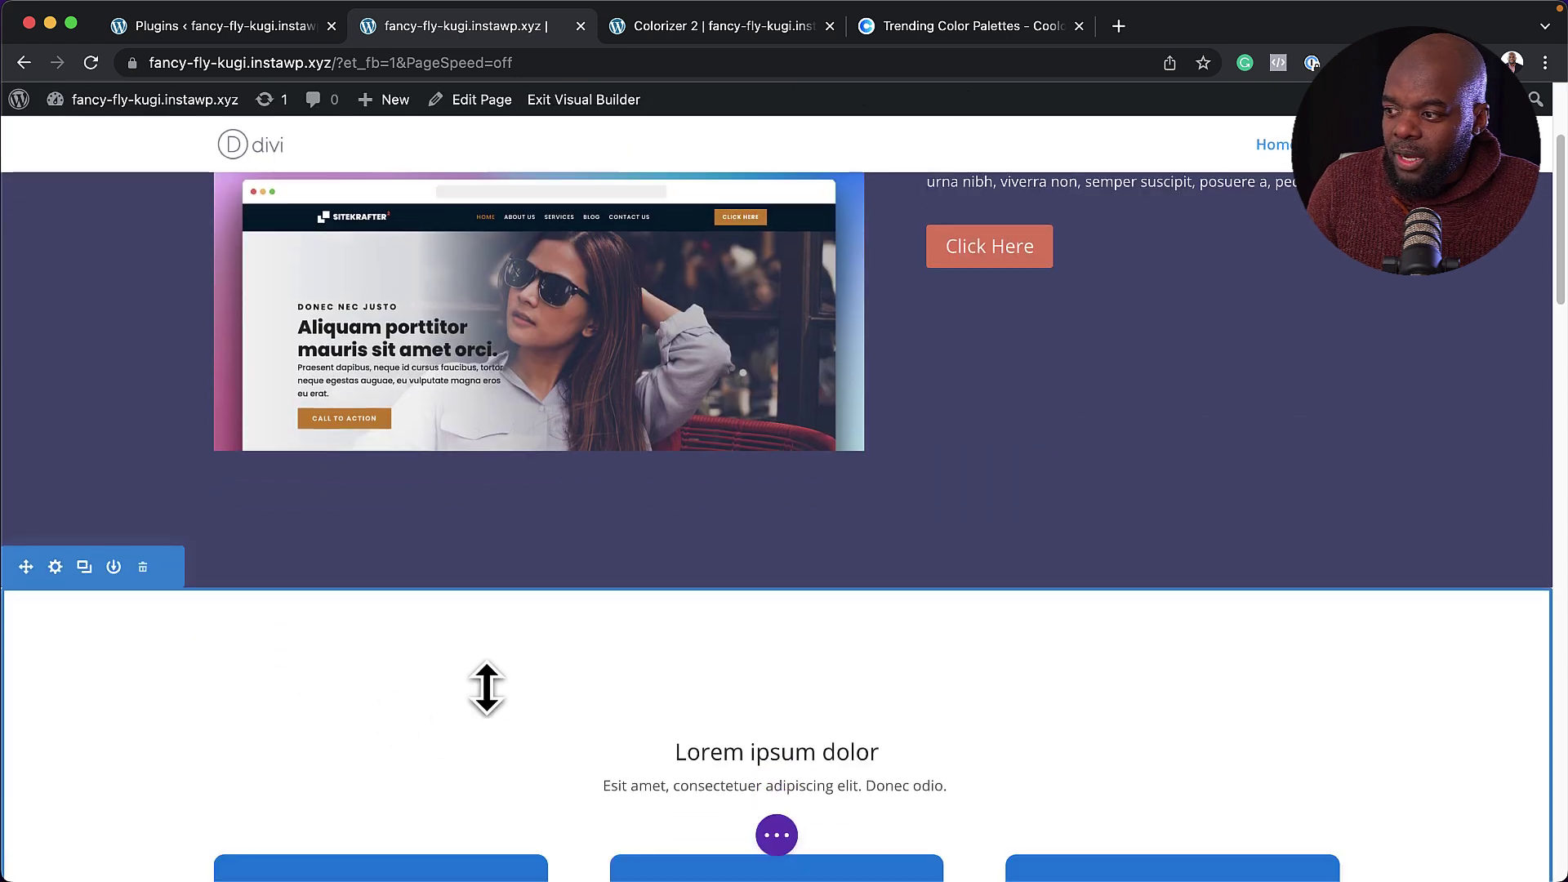
scroll(487, 689, down, 2)
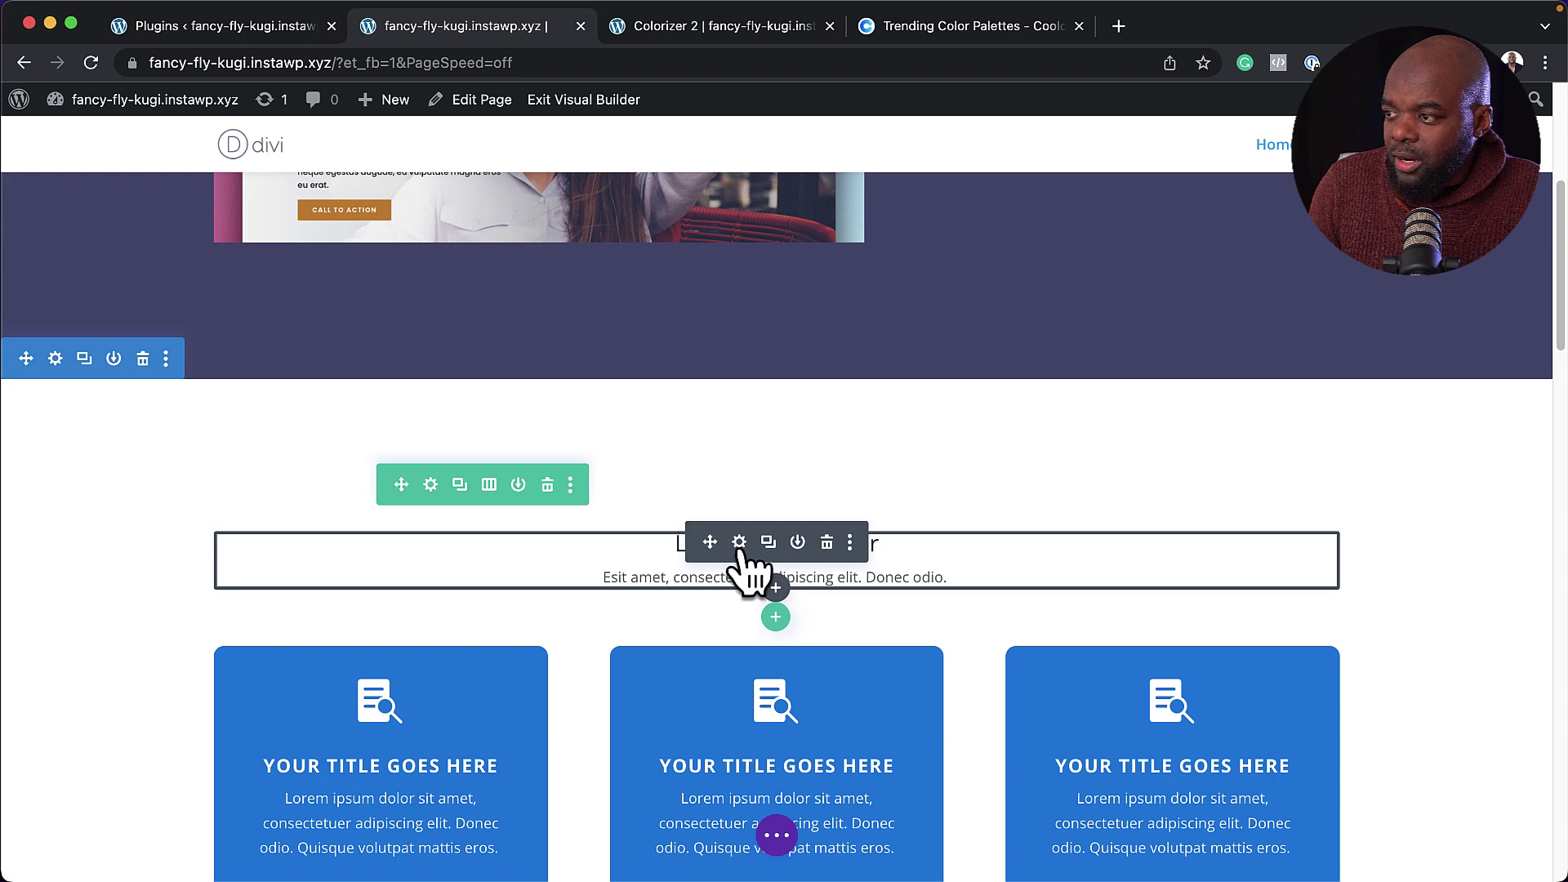
click(739, 542)
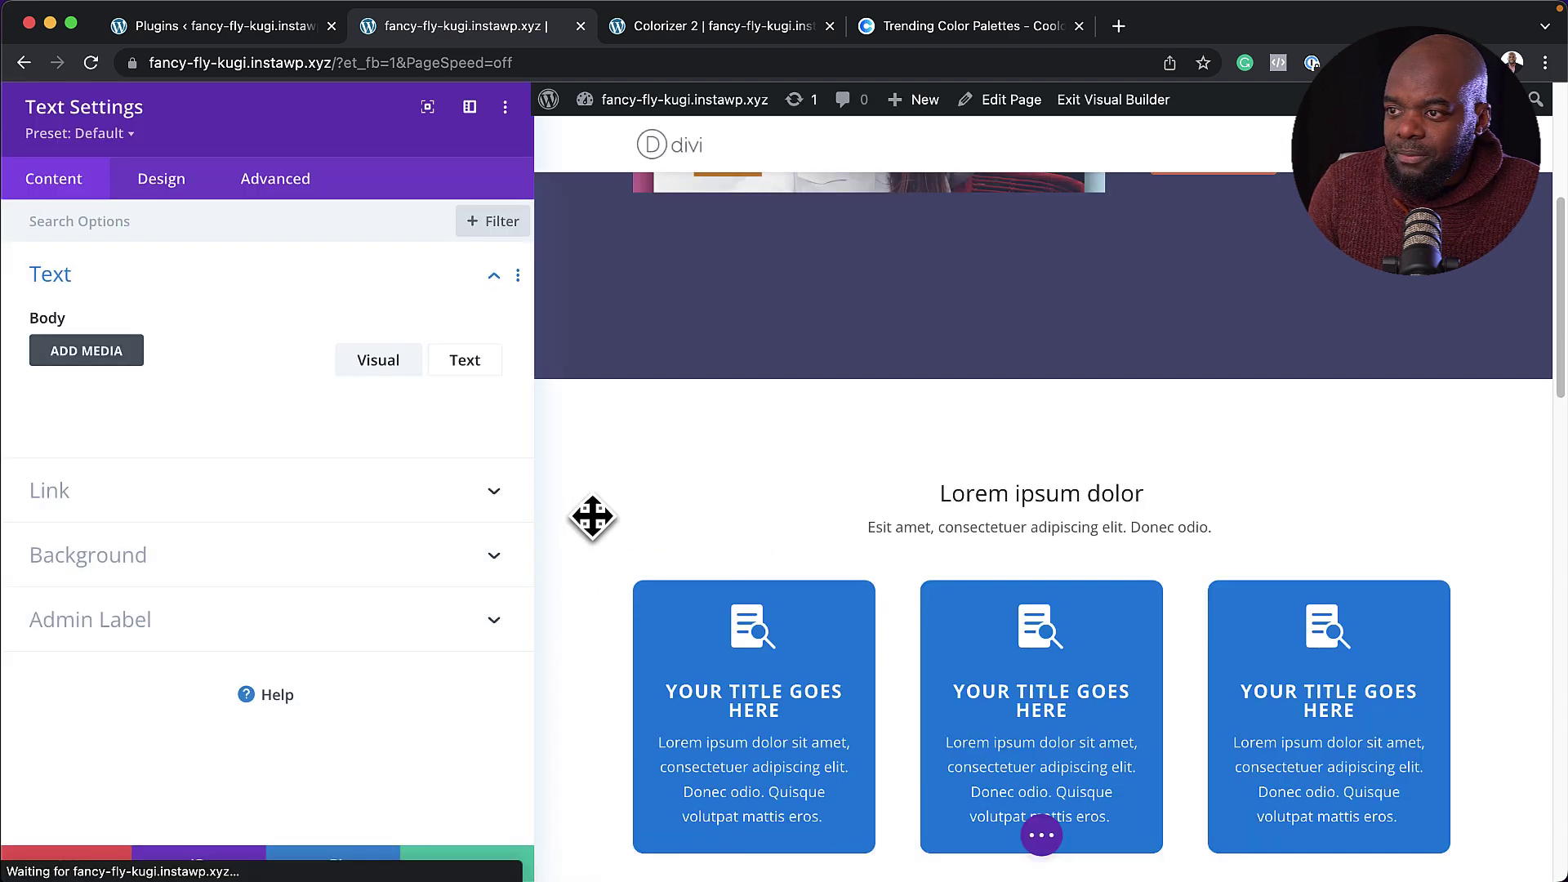
click(172, 196)
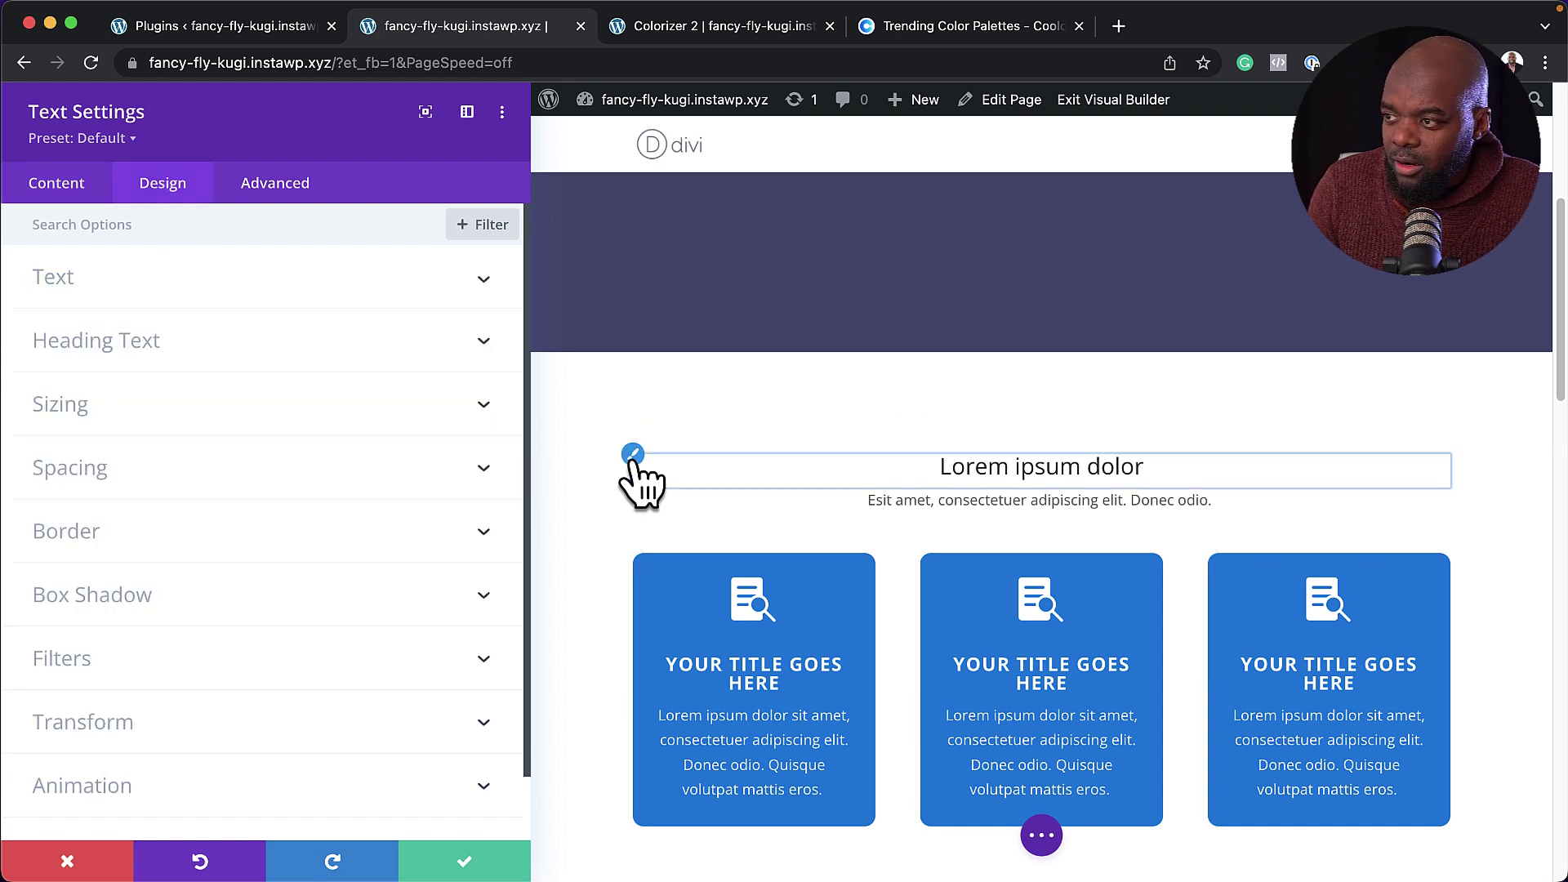
click(635, 462)
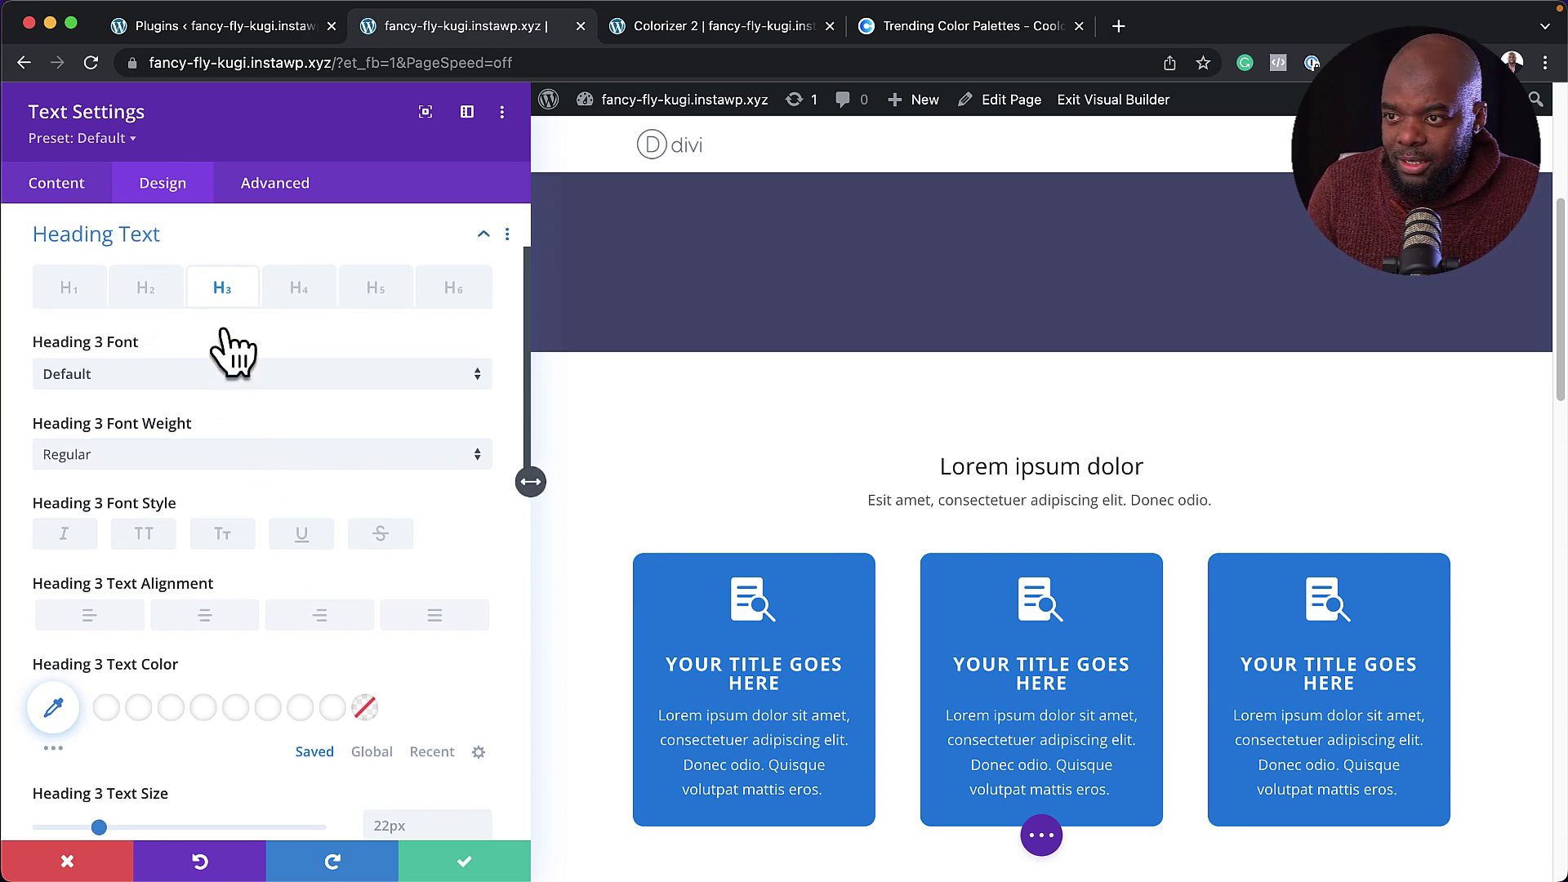
scroll(308, 601, down, 2)
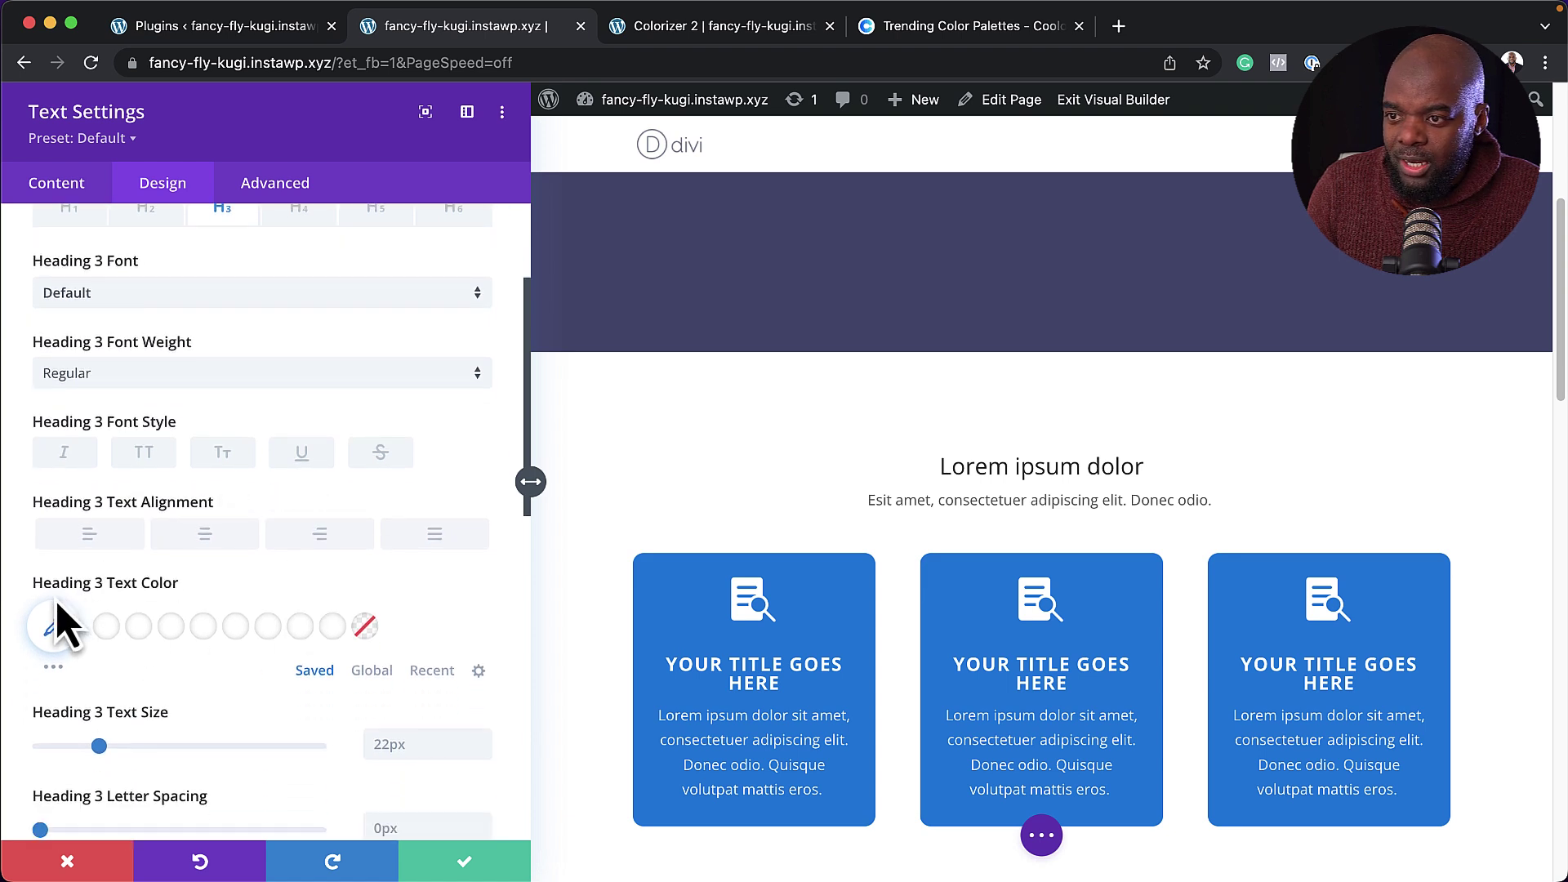
click(368, 673)
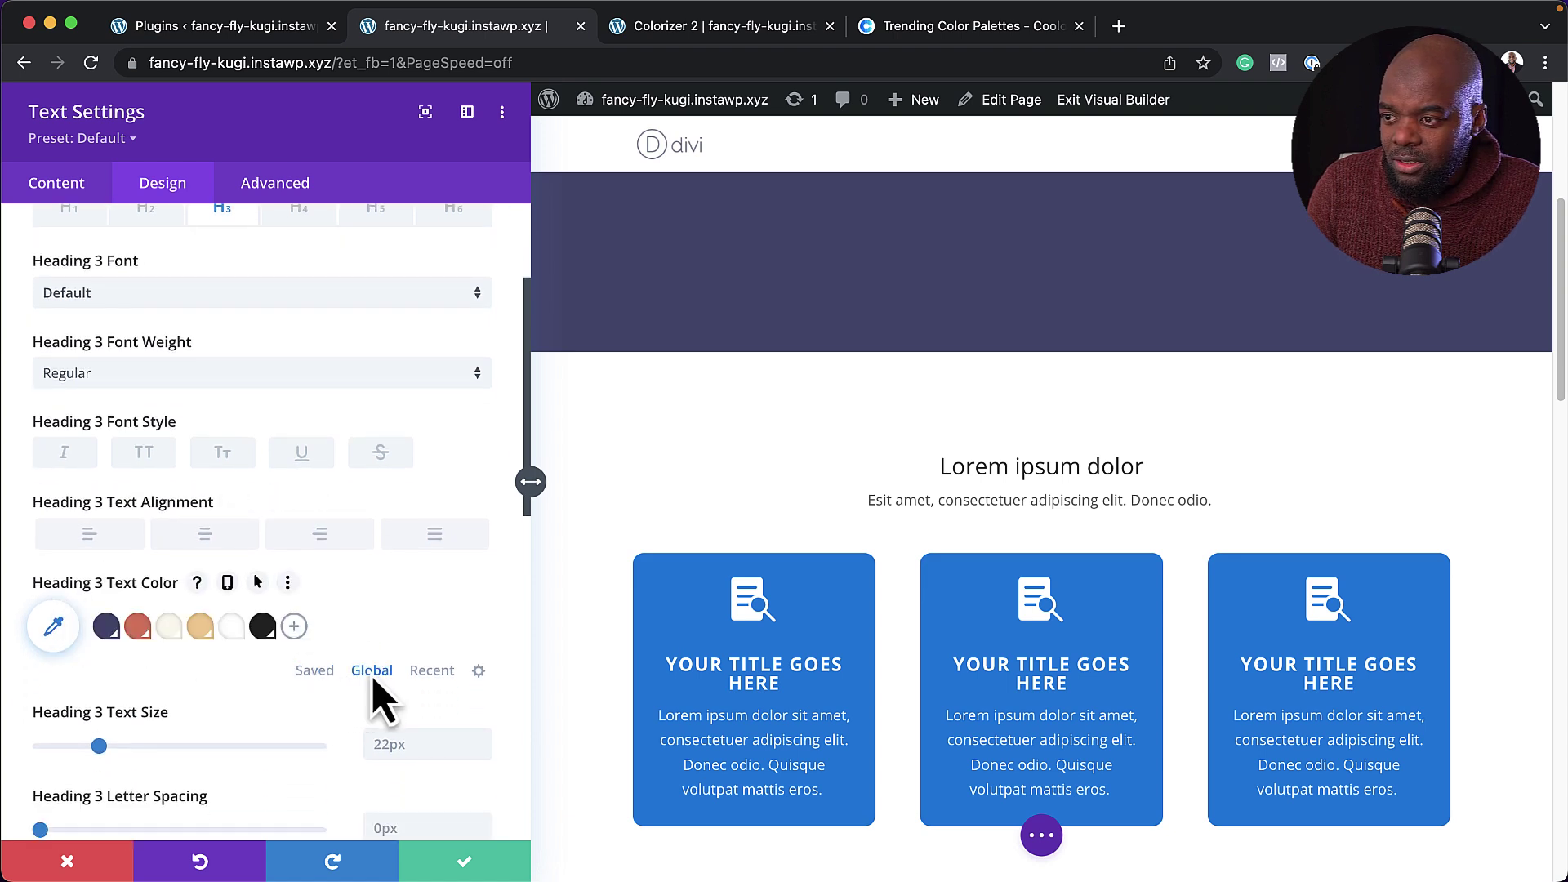
click(262, 627)
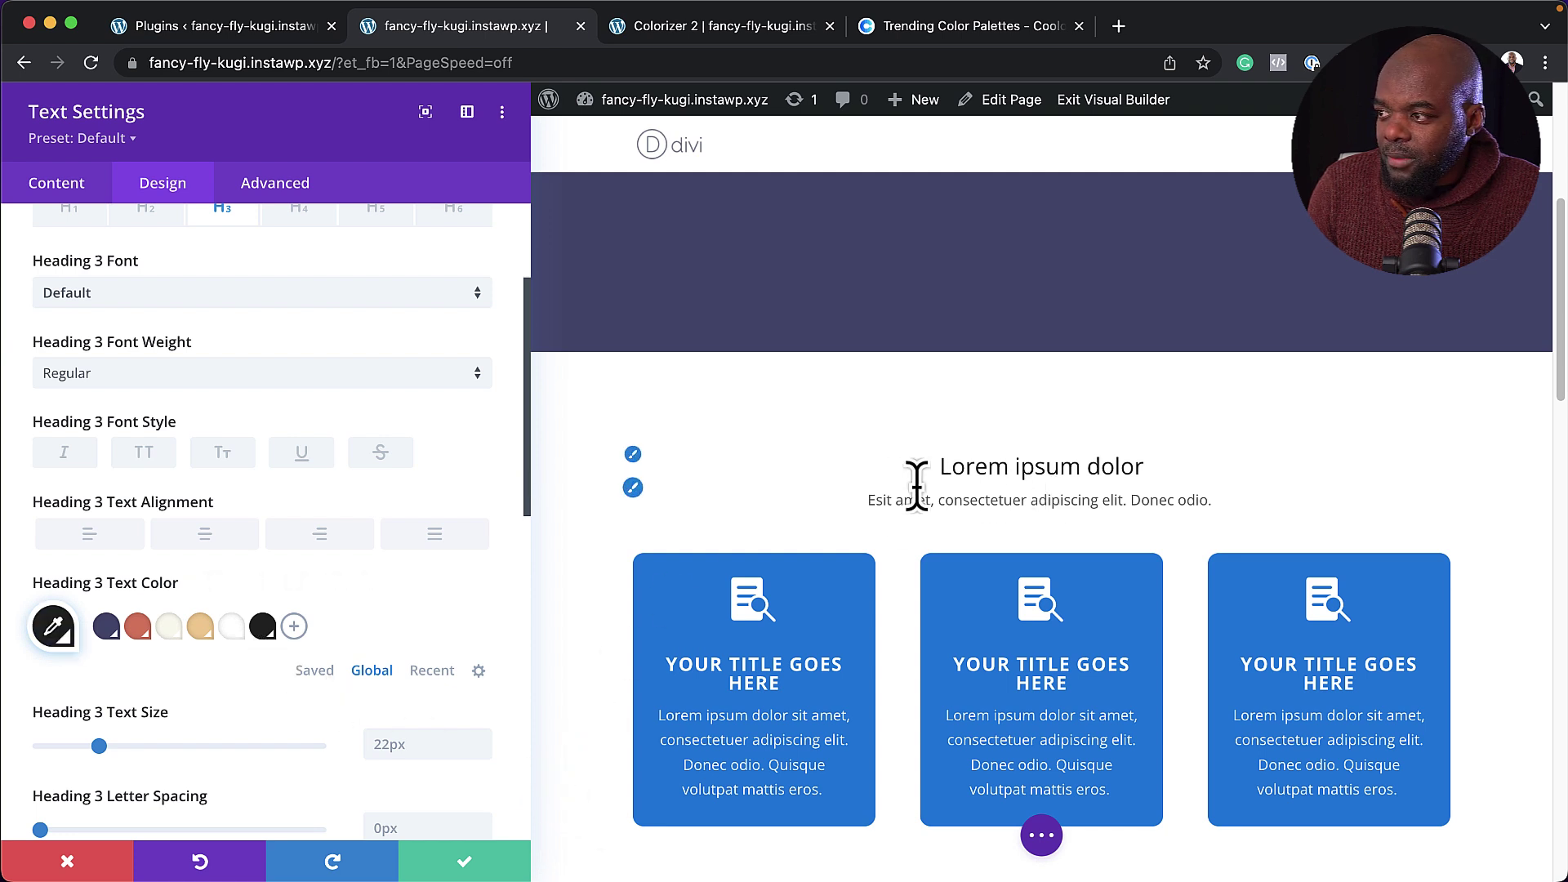
Step: Set the body text colour of the same intro text to the global black and save the text settings
click(633, 487)
scroll(359, 724, down, 1)
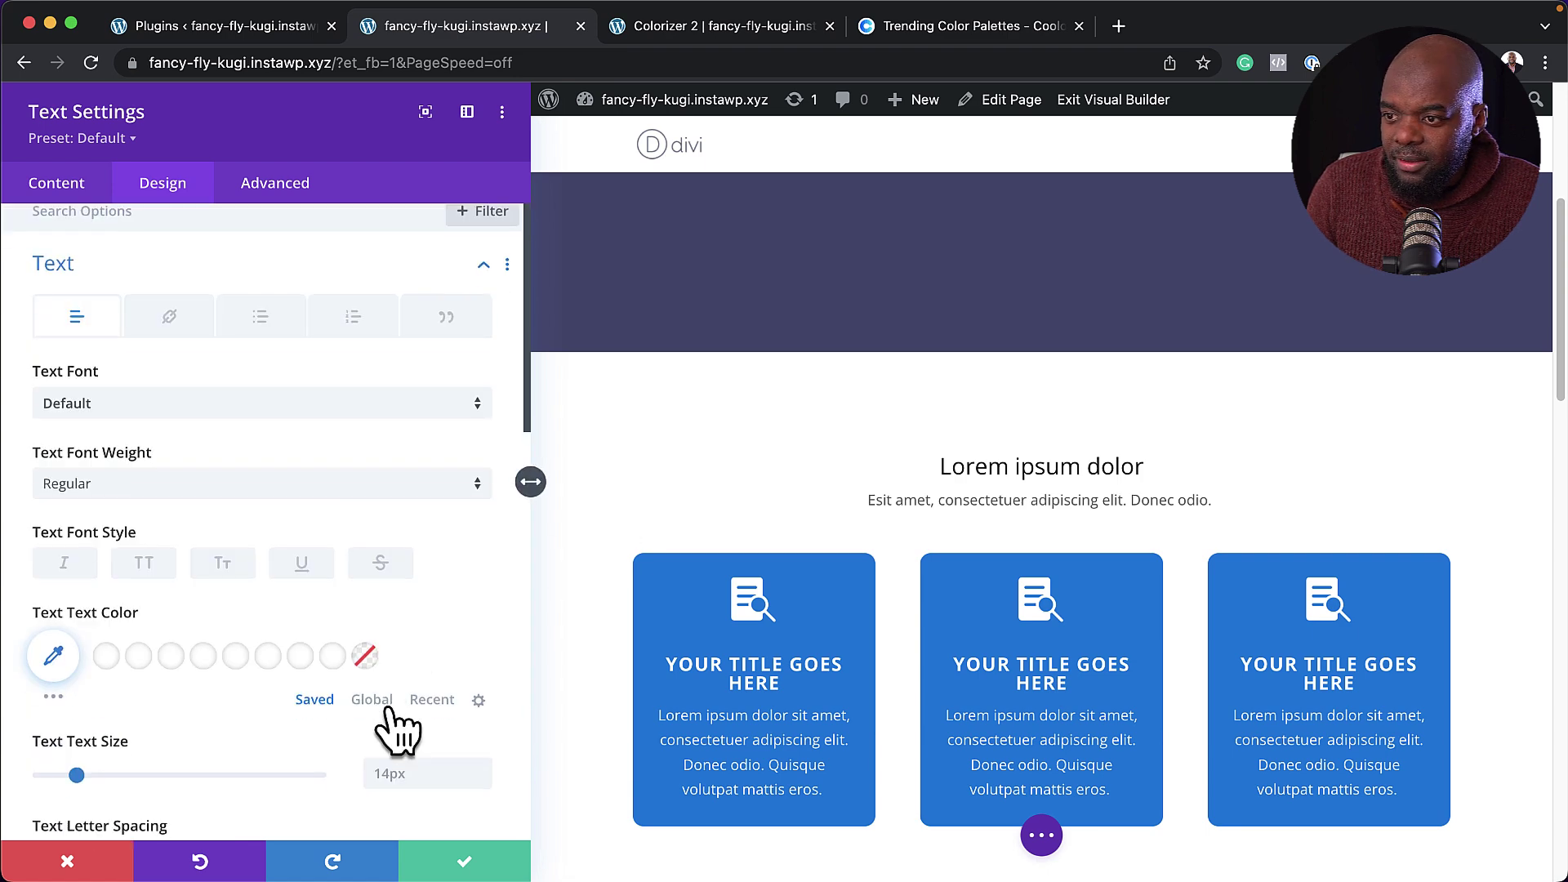
click(384, 708)
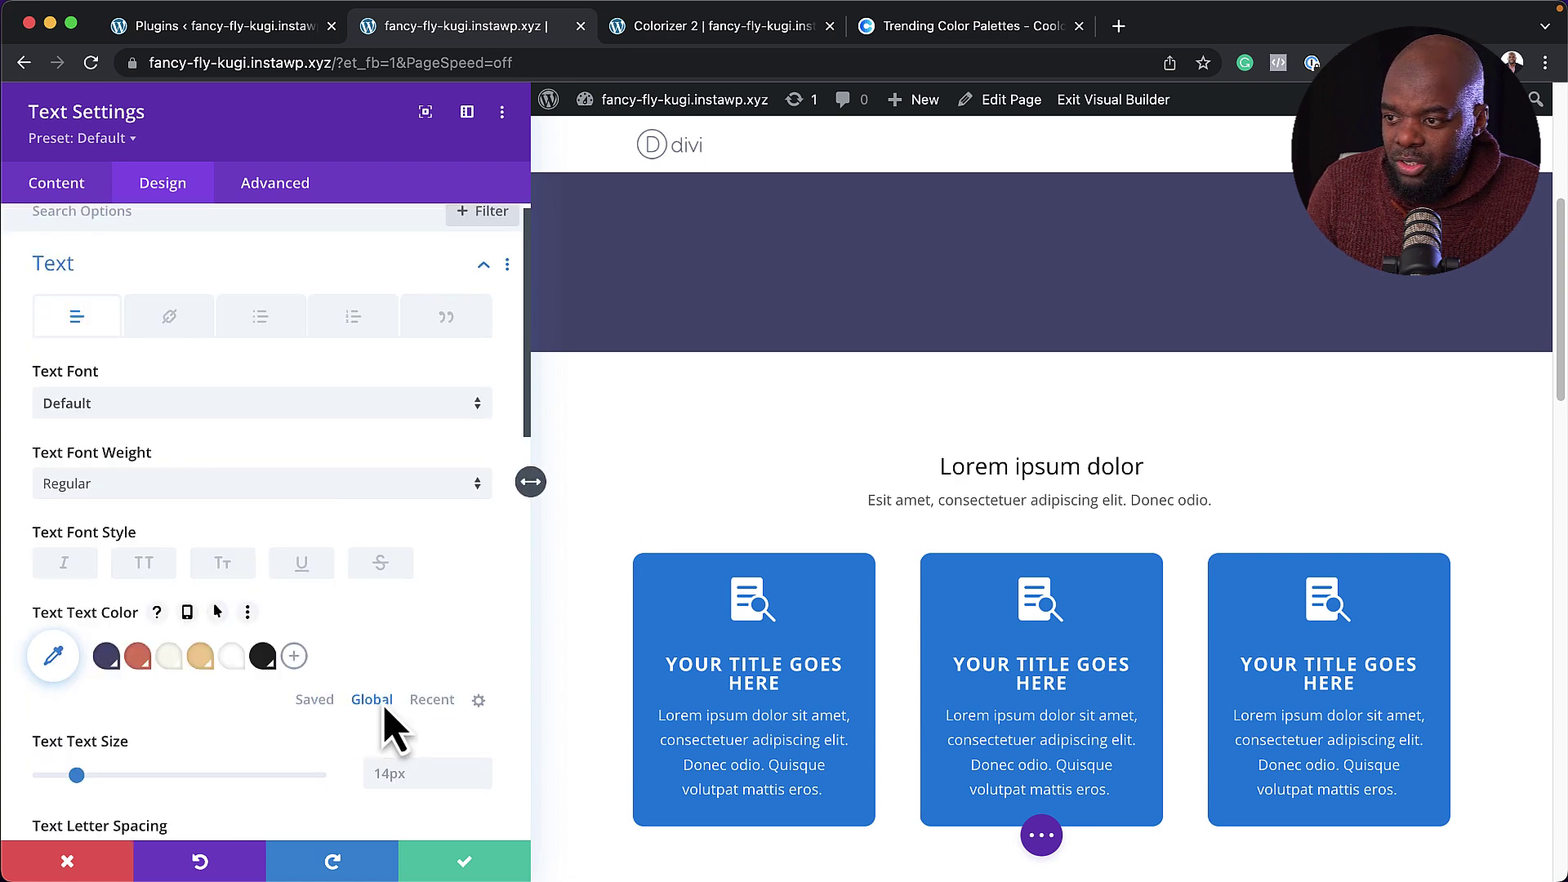
click(263, 656)
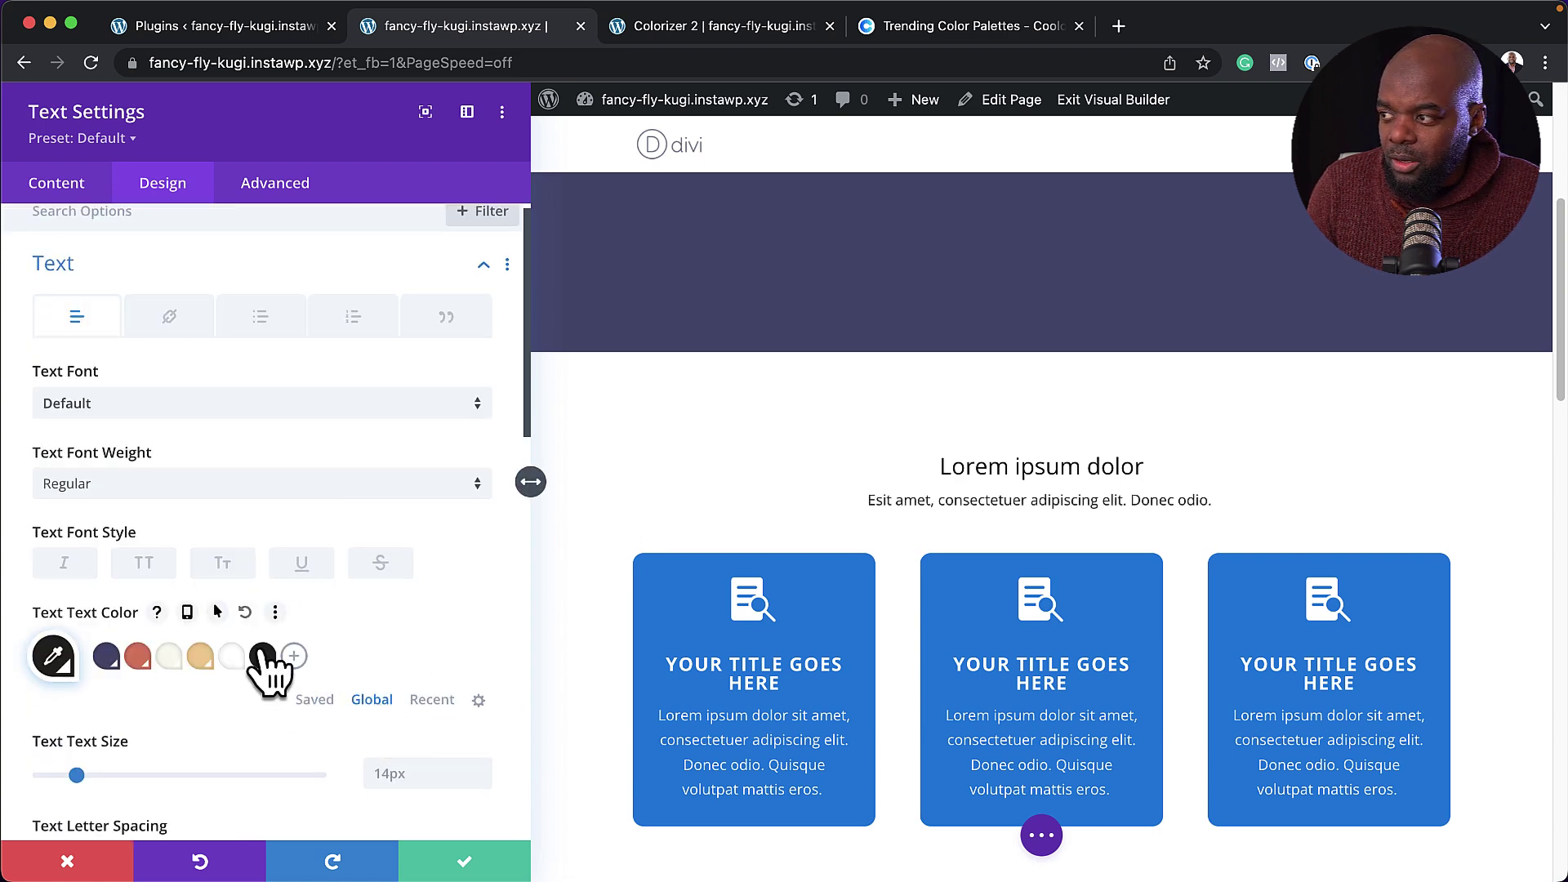
click(470, 867)
Step: Set the first blurb's background to the global off-white Section BG colour
scroll(205, 621, down, 3)
scroll(178, 592, up, 1)
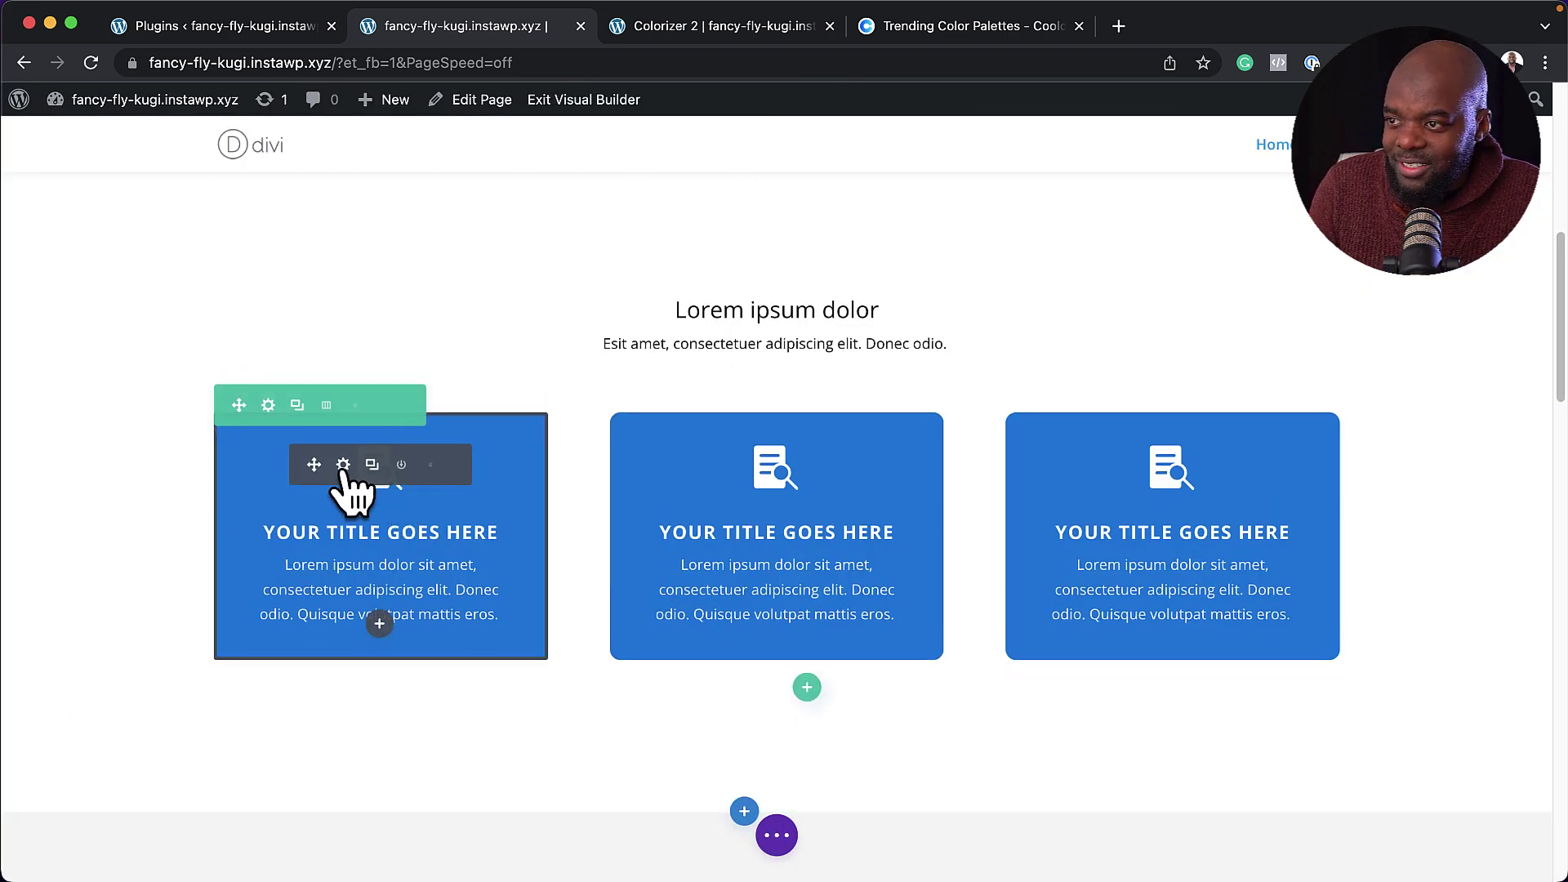
click(343, 465)
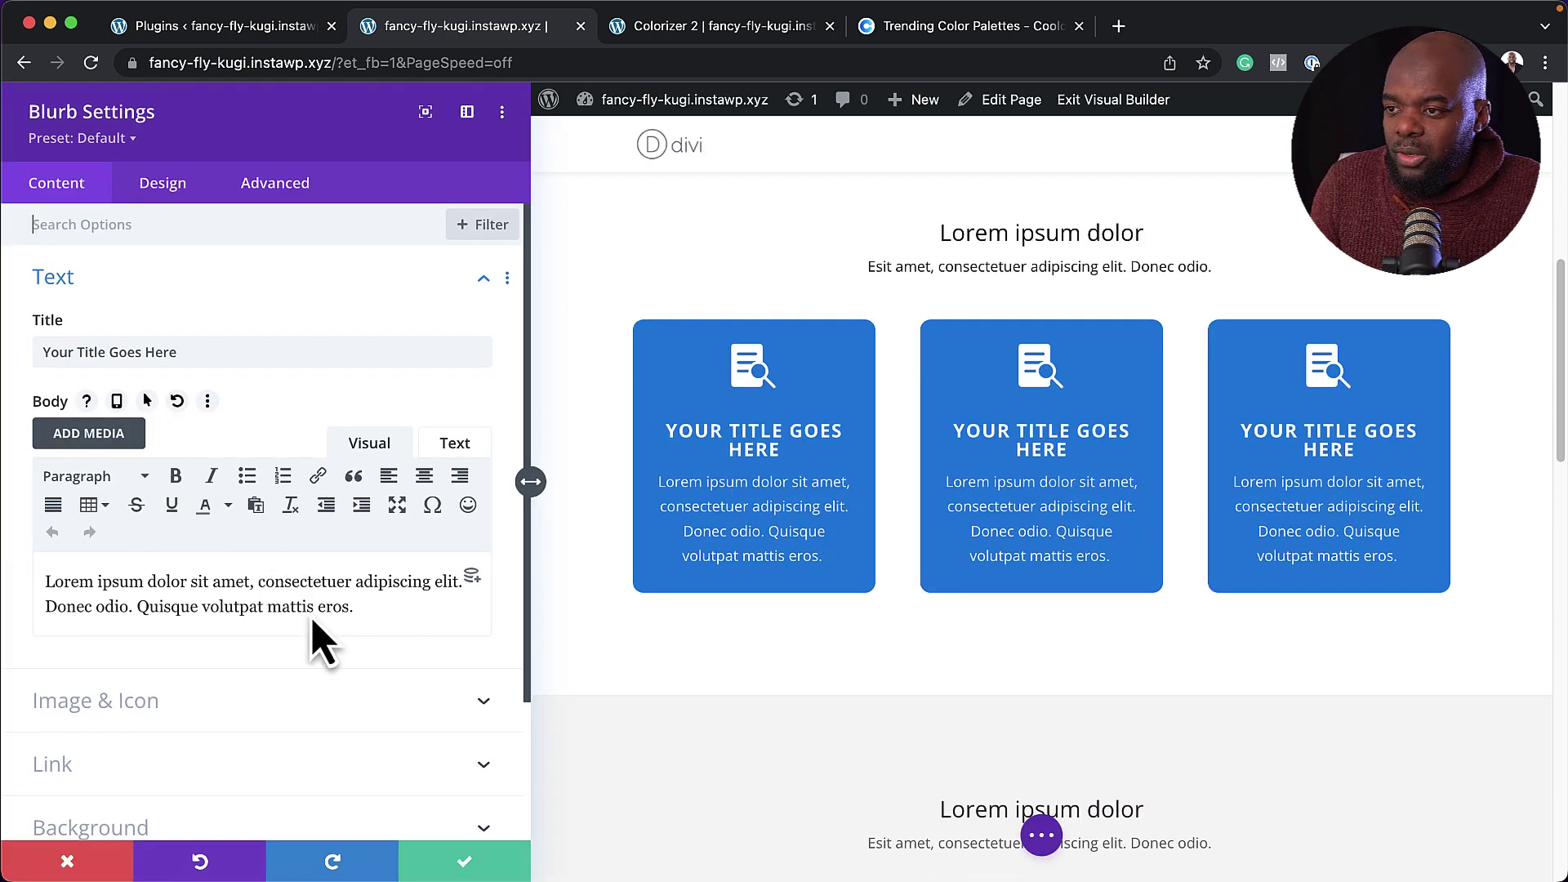
scroll(172, 755, down, 3)
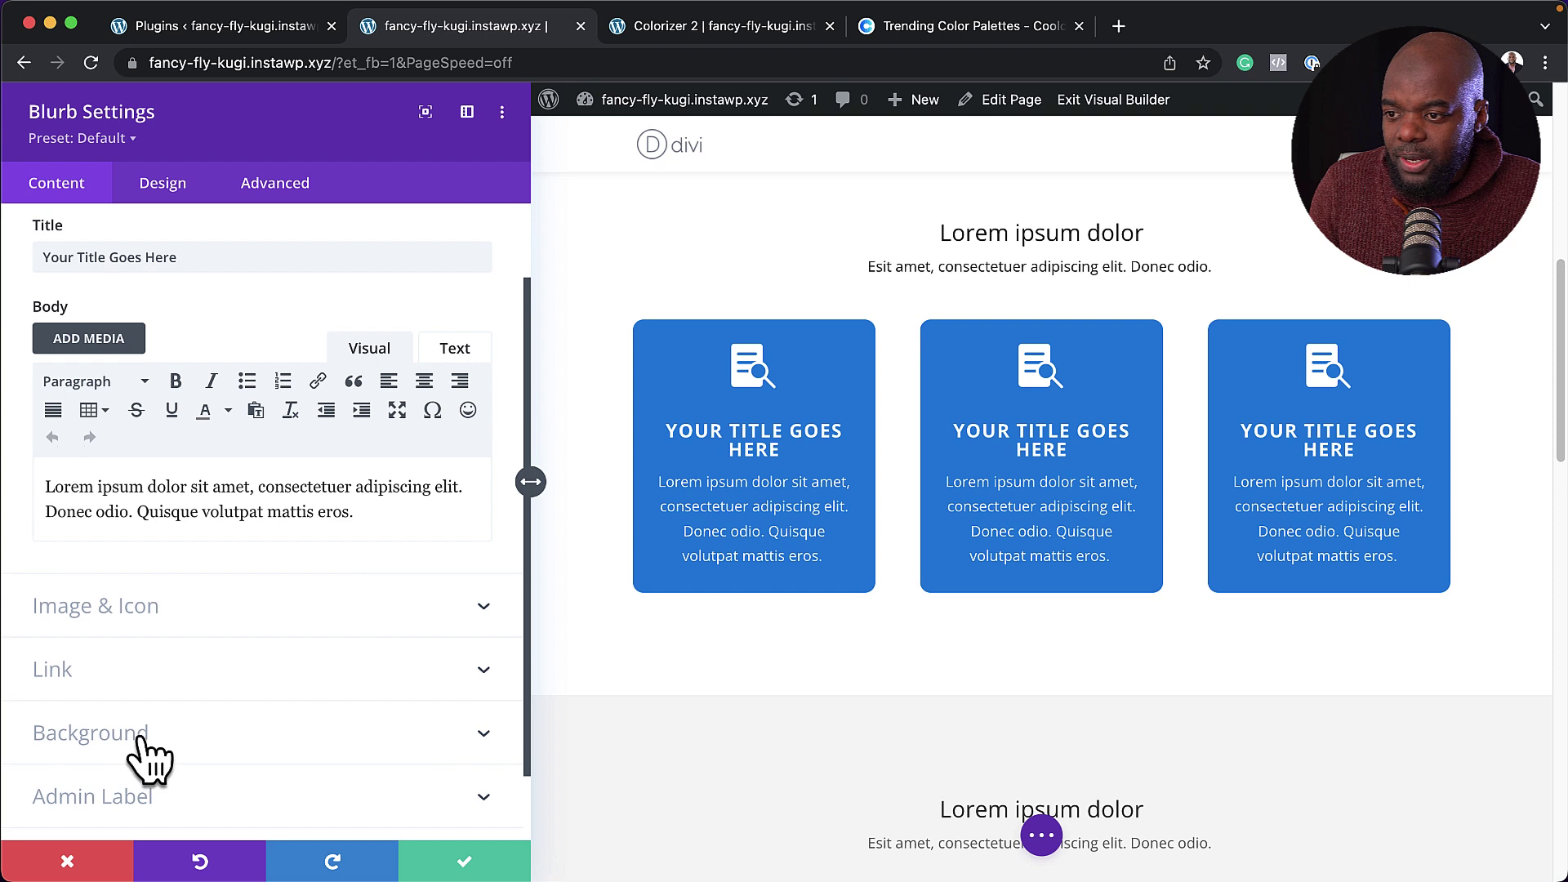
click(140, 737)
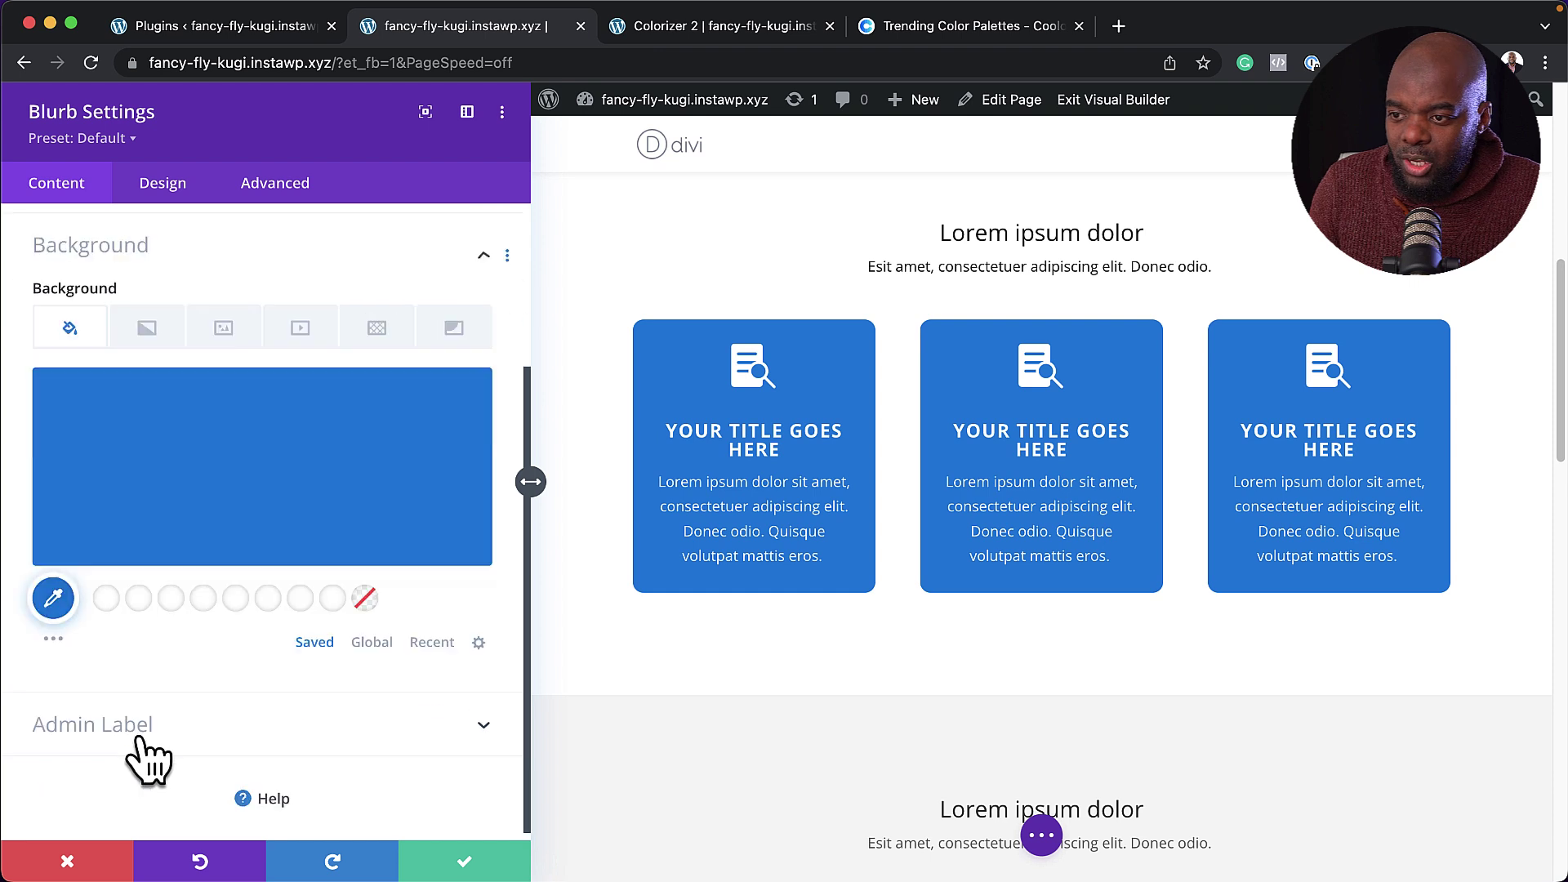
click(374, 636)
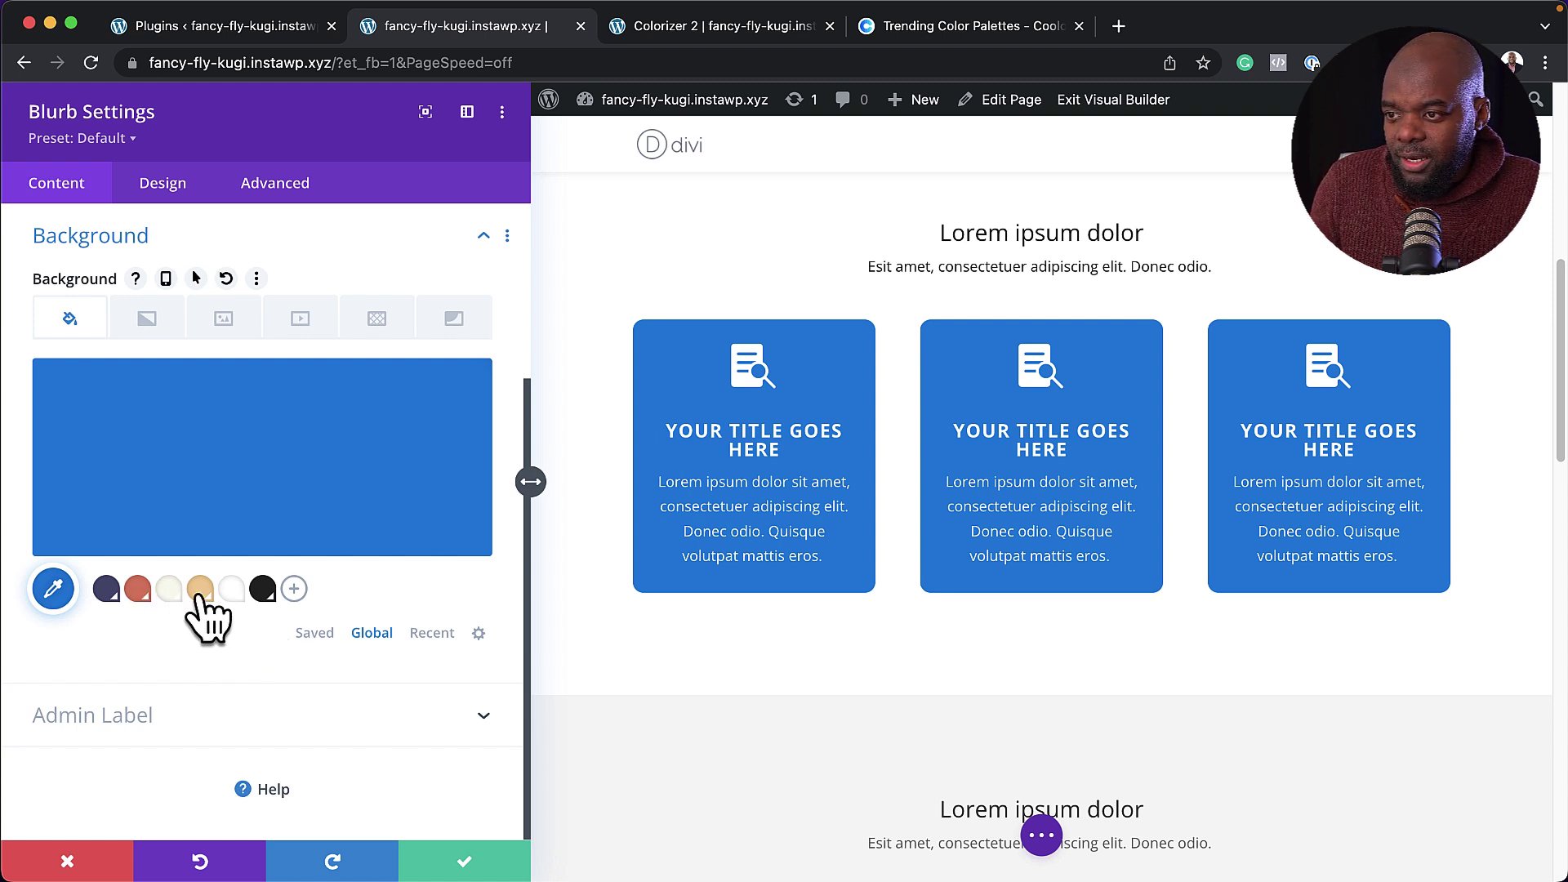
click(170, 593)
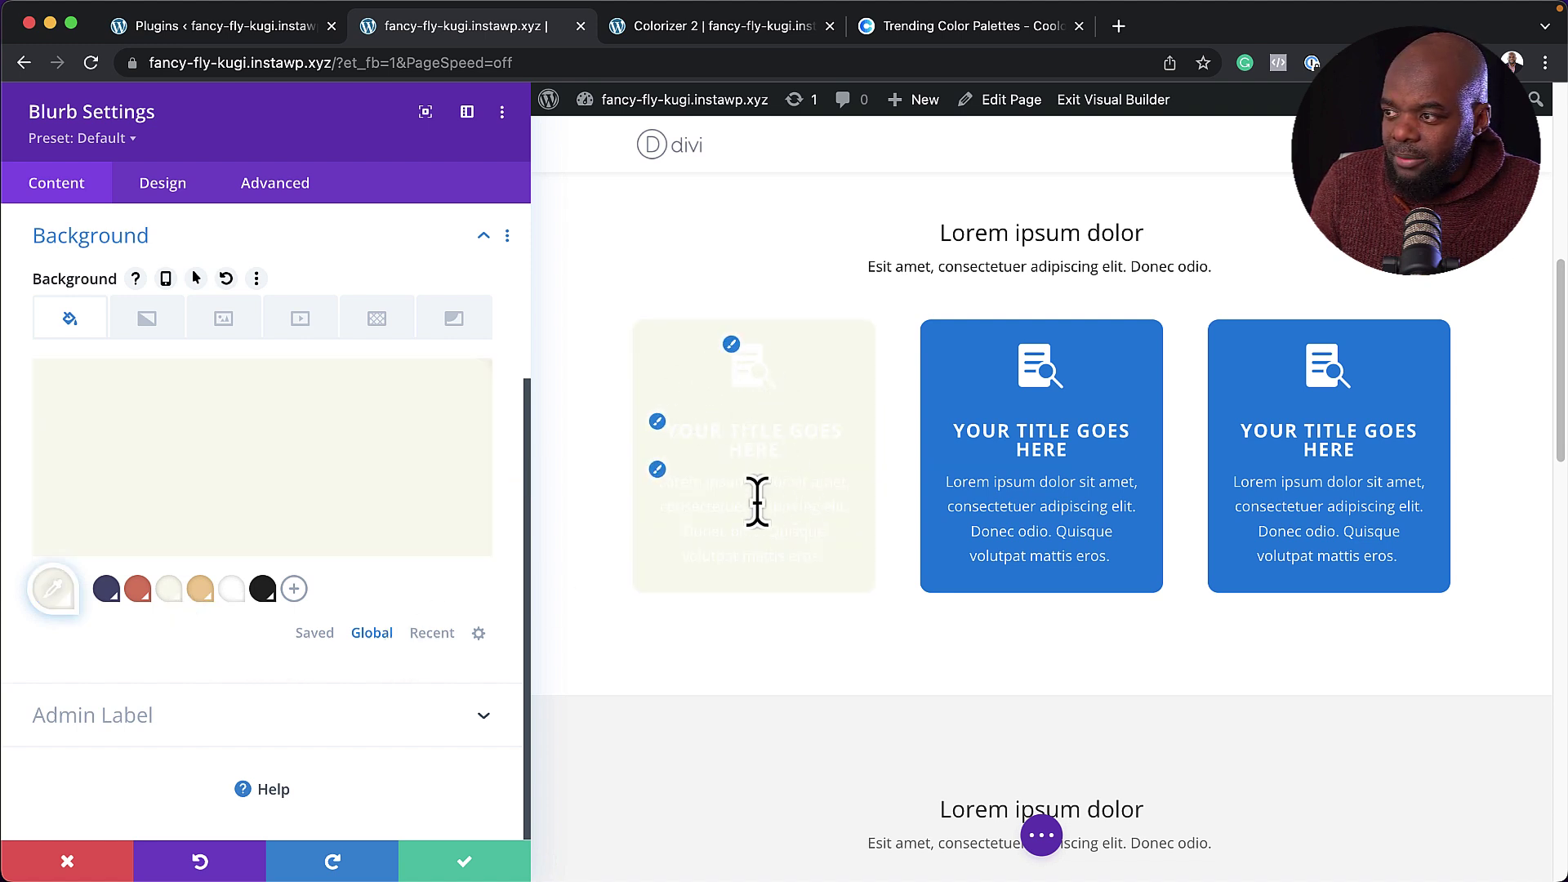
Step: Give the first blurb's icon and title text the global Accent colour
click(732, 345)
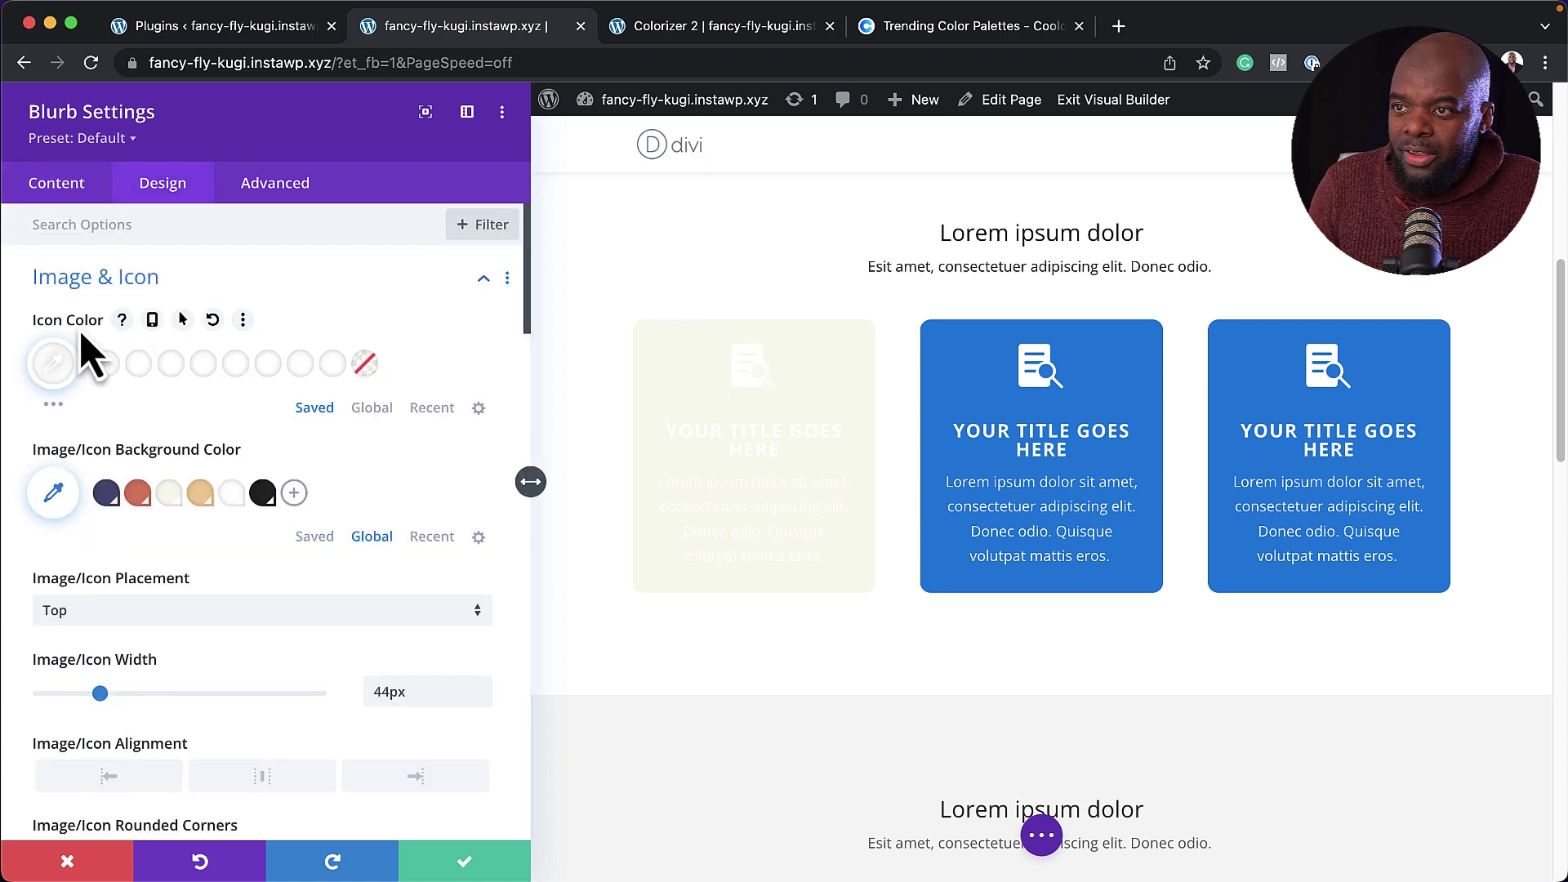
click(374, 411)
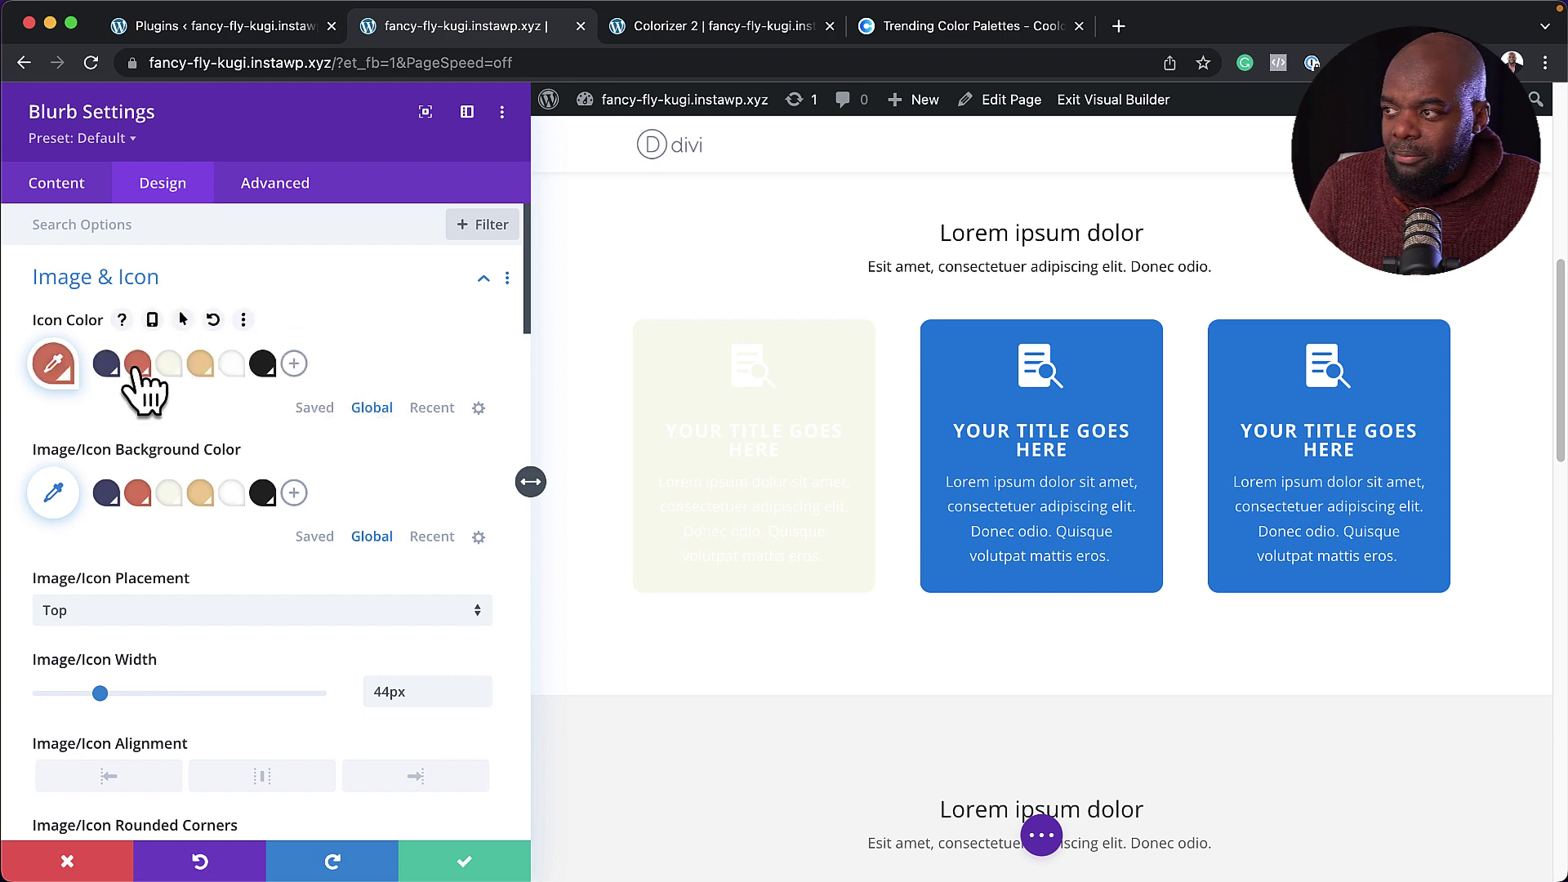
click(666, 447)
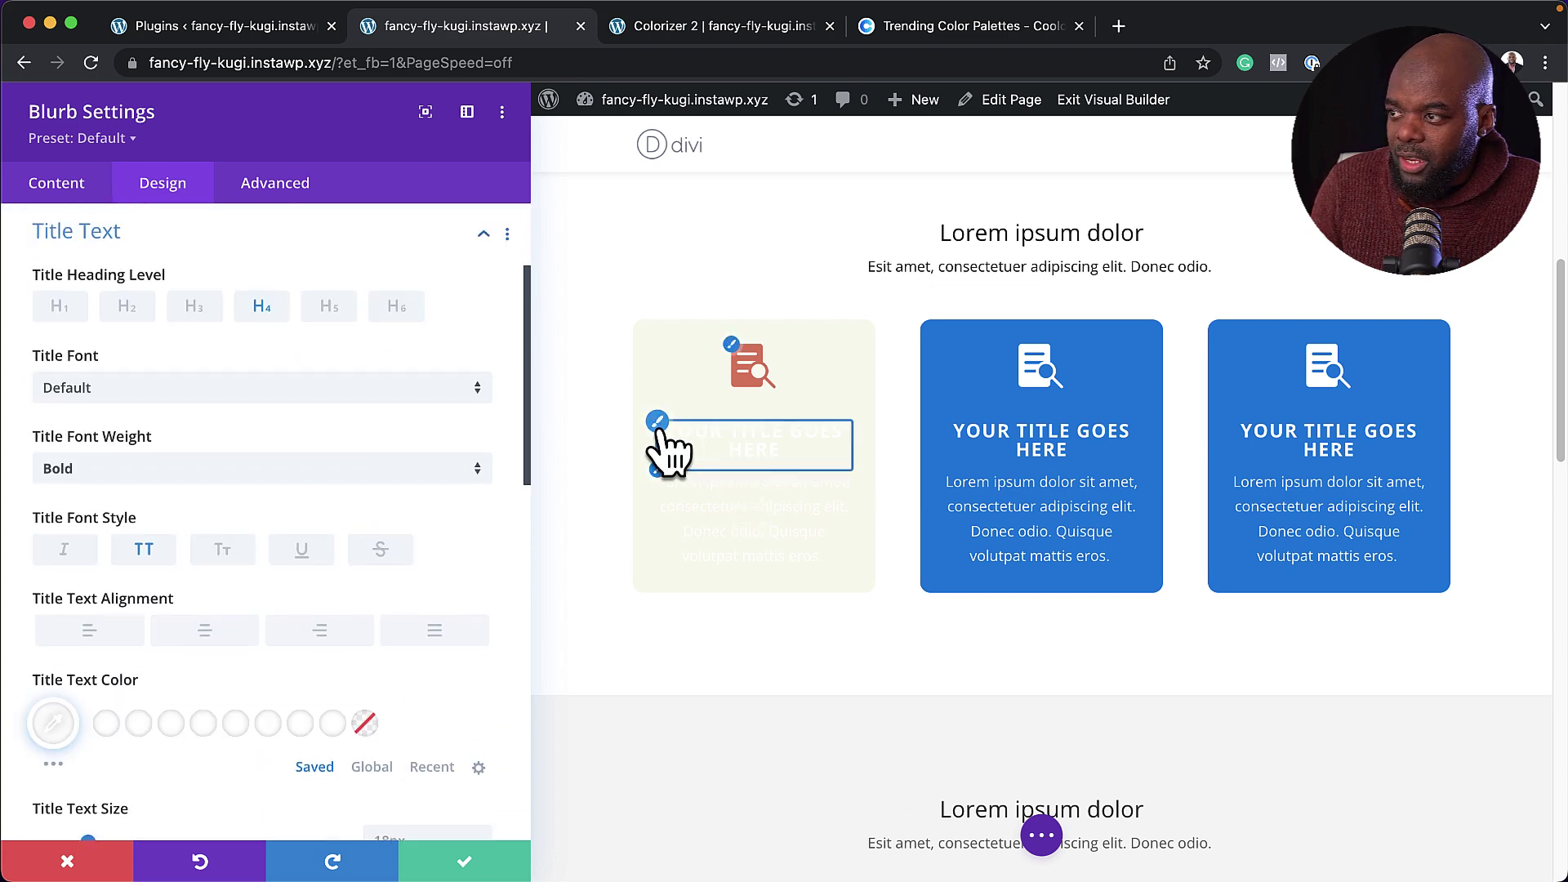
click(373, 772)
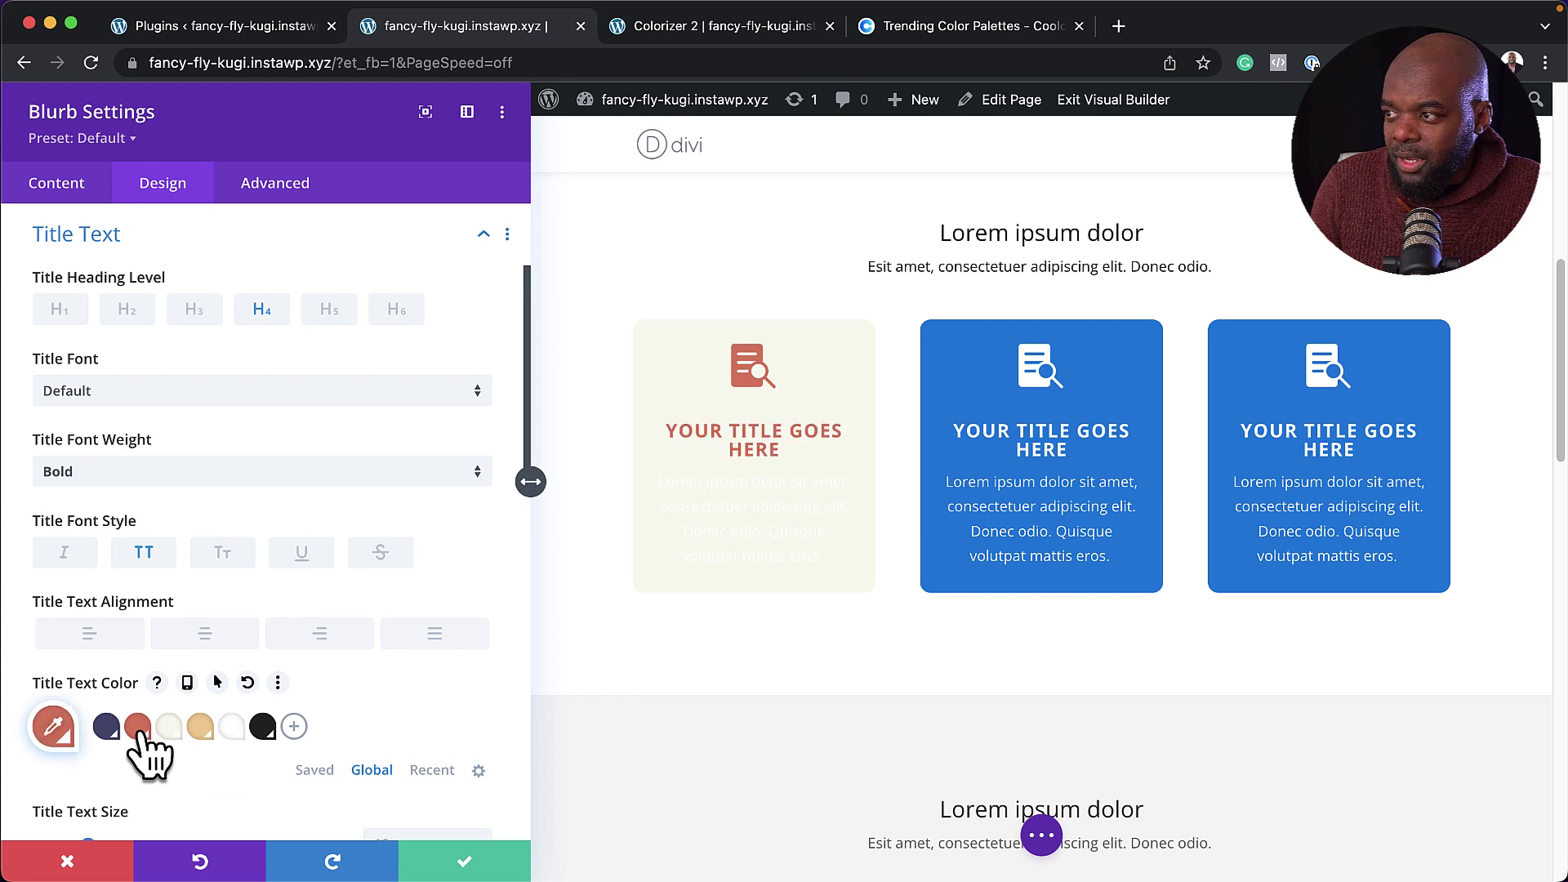
Step: Set the first blurb's body text to the global Accent colour and save the blurb settings
click(660, 482)
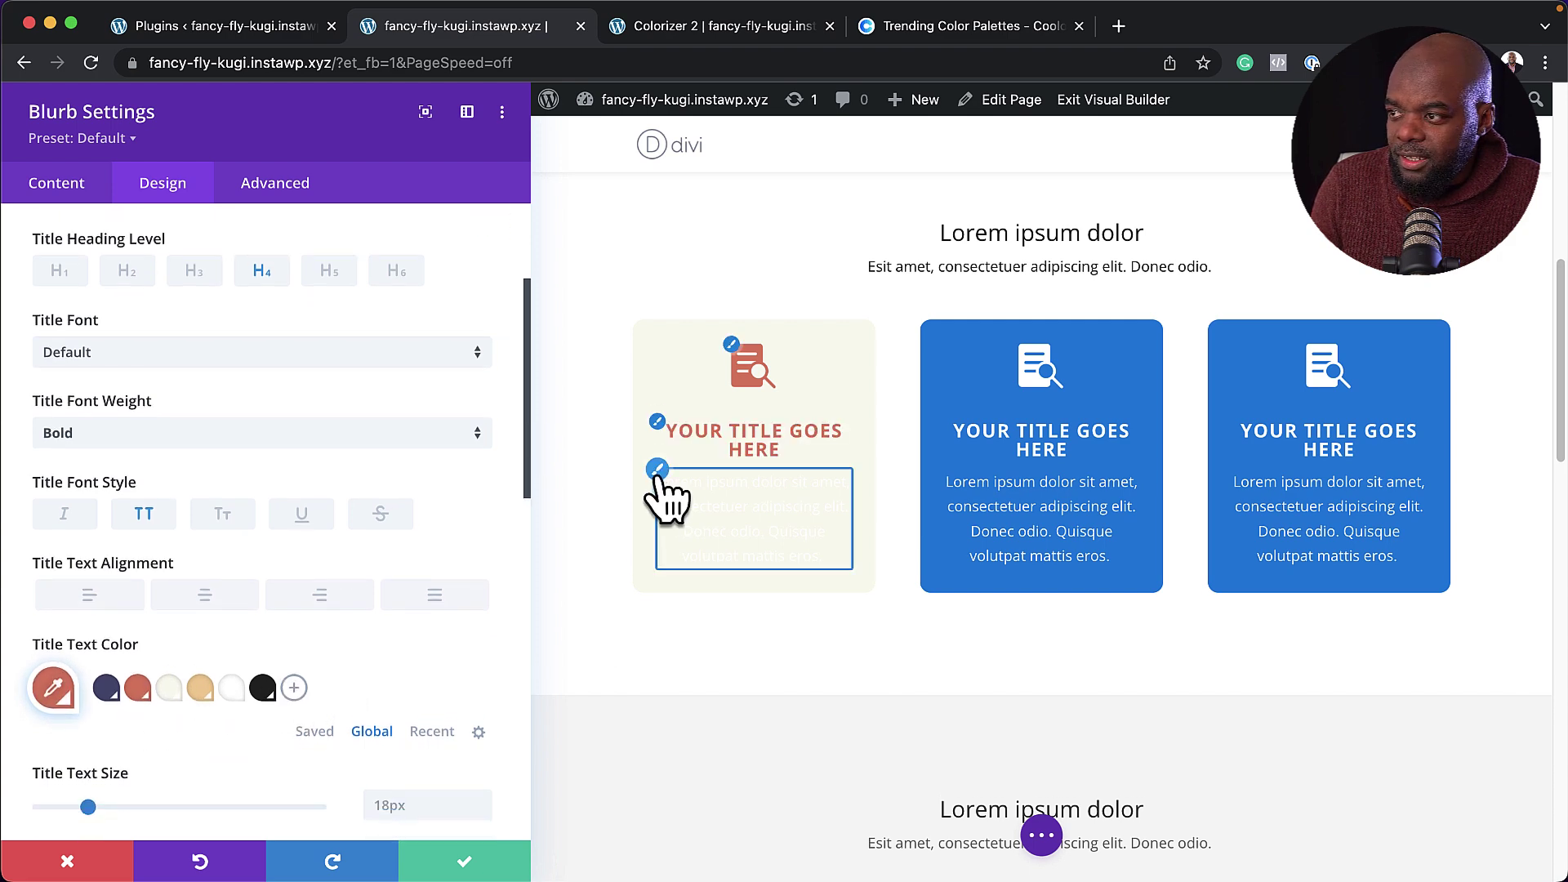
click(374, 753)
click(137, 709)
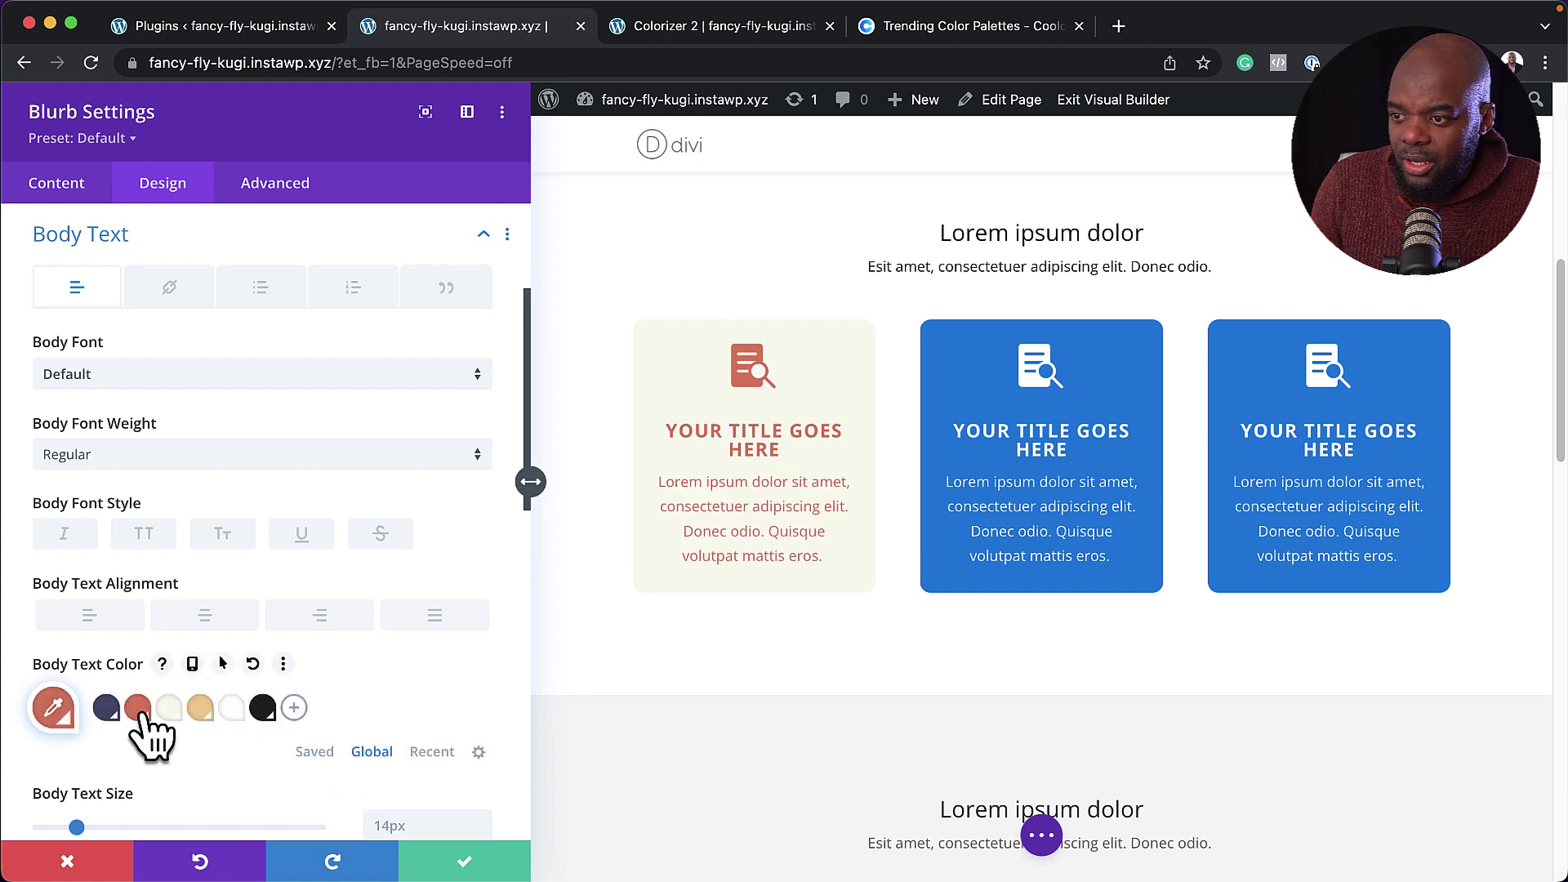
click(464, 862)
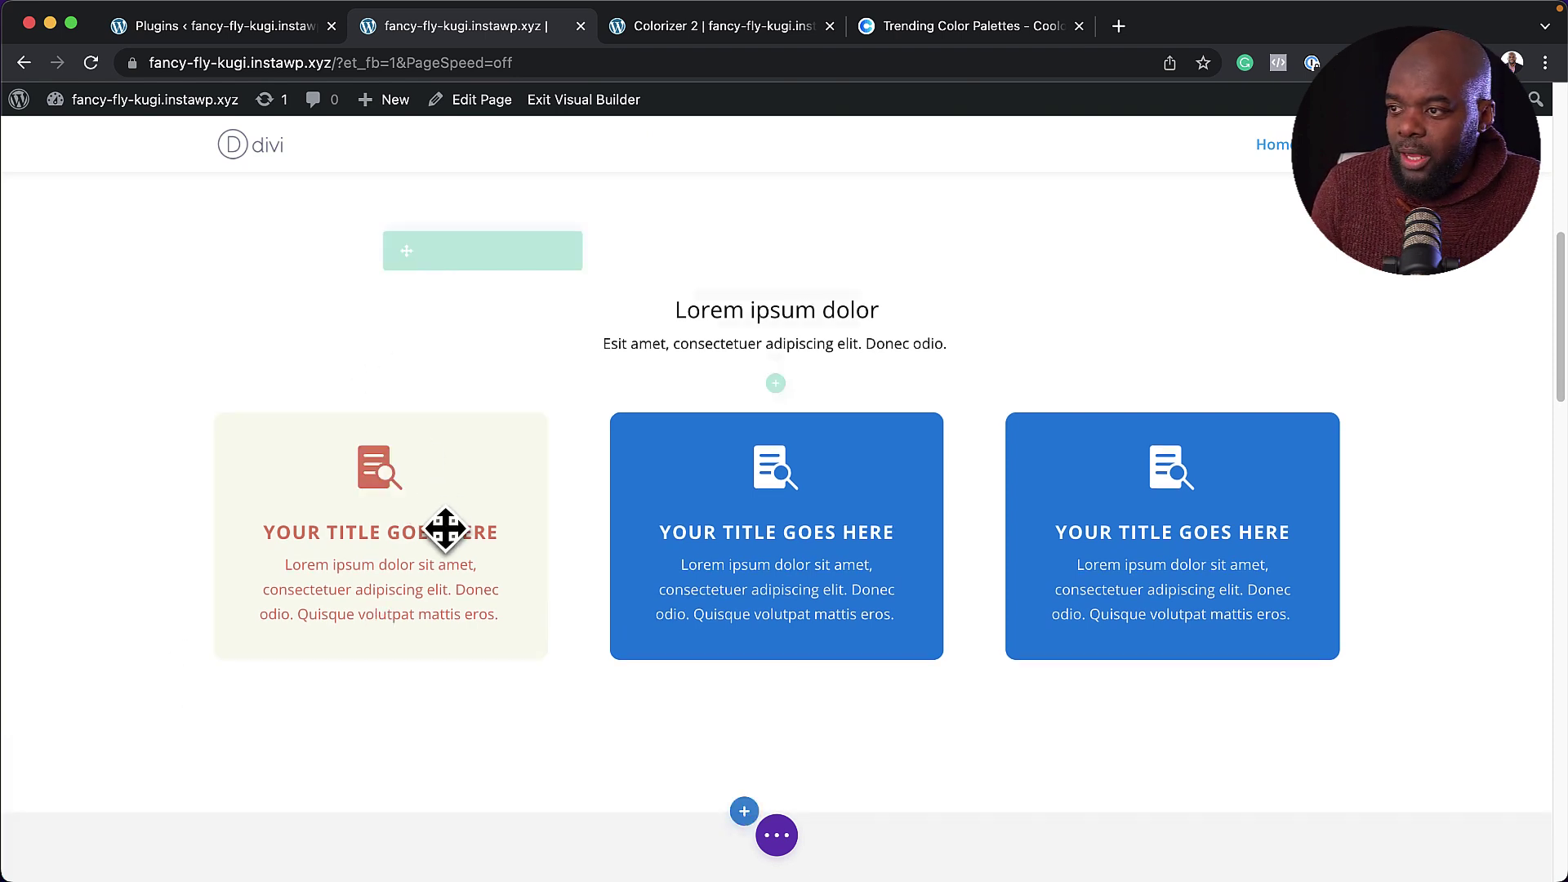
Step: Extend the first blurb's styles to the other two blurbs, and check the second blurb's image and icon settings
right_click(422, 473)
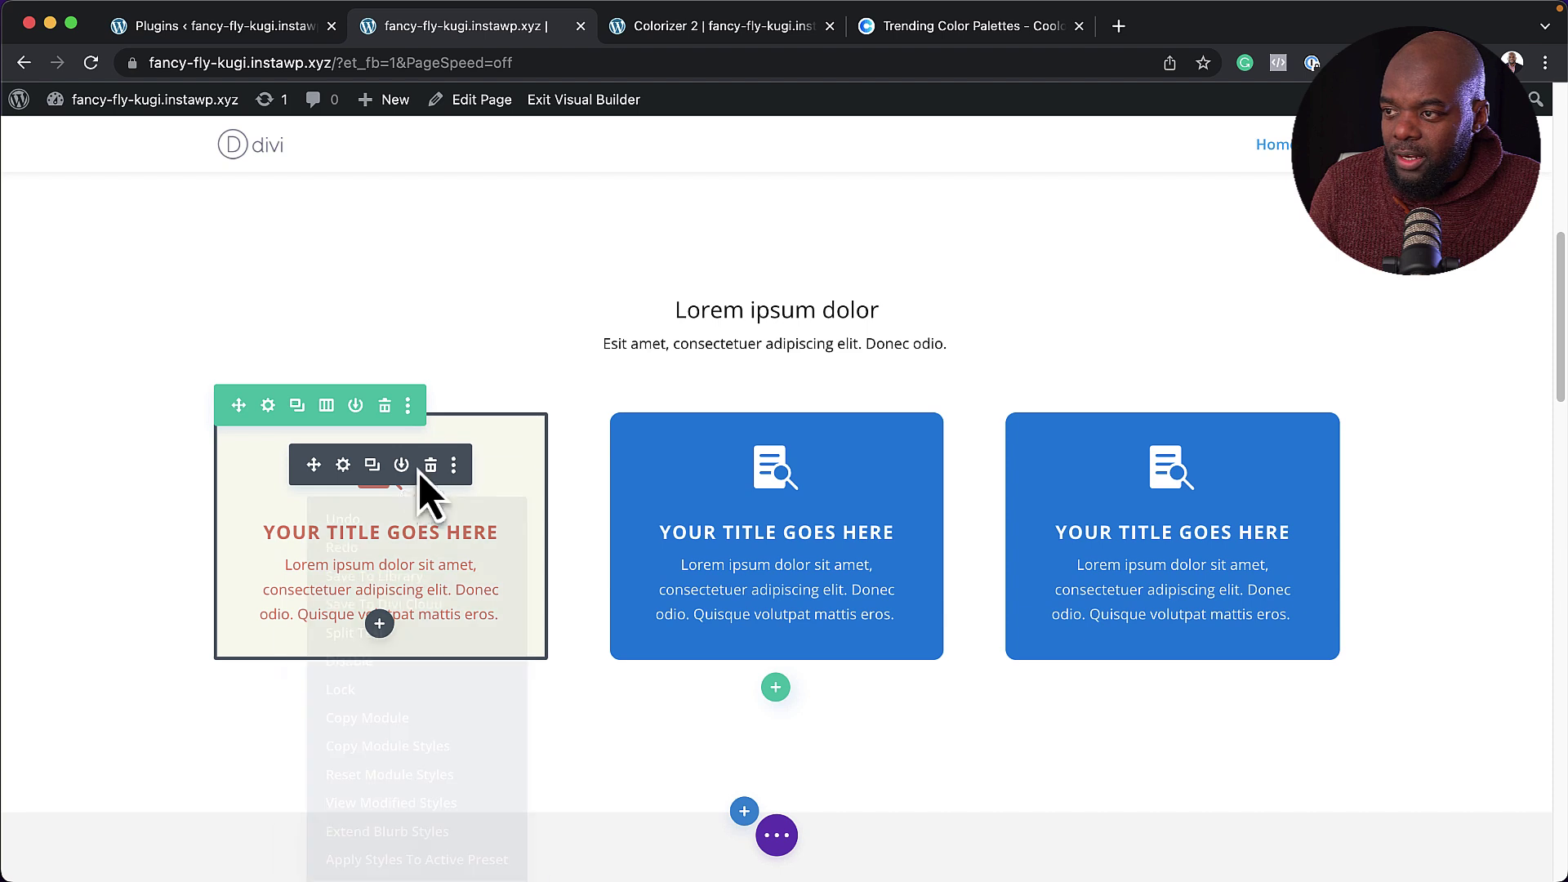
click(424, 846)
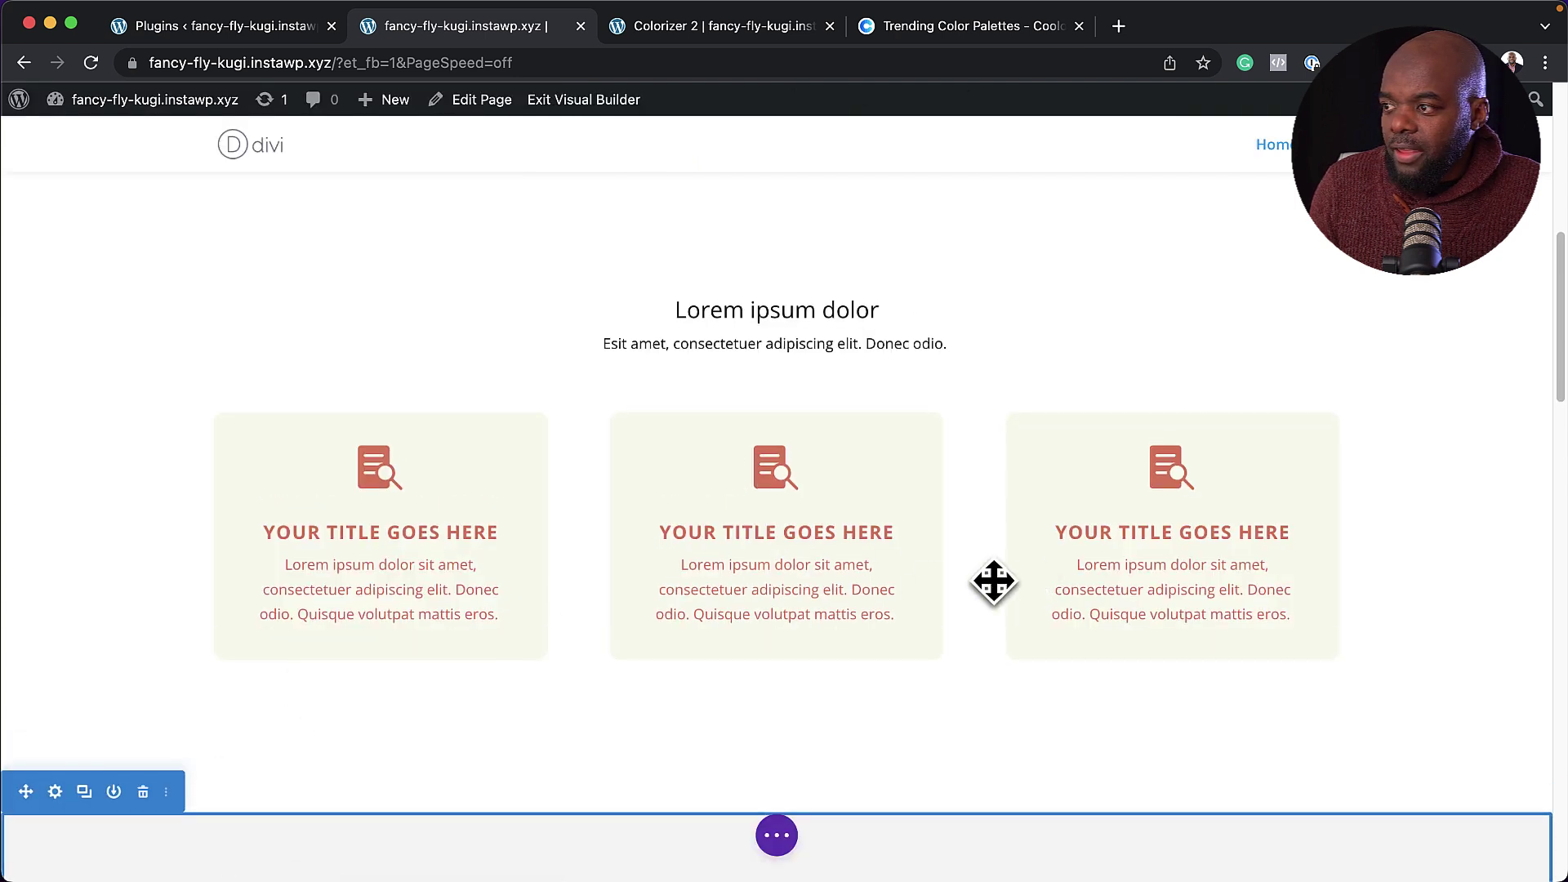
mouse_move(777, 482)
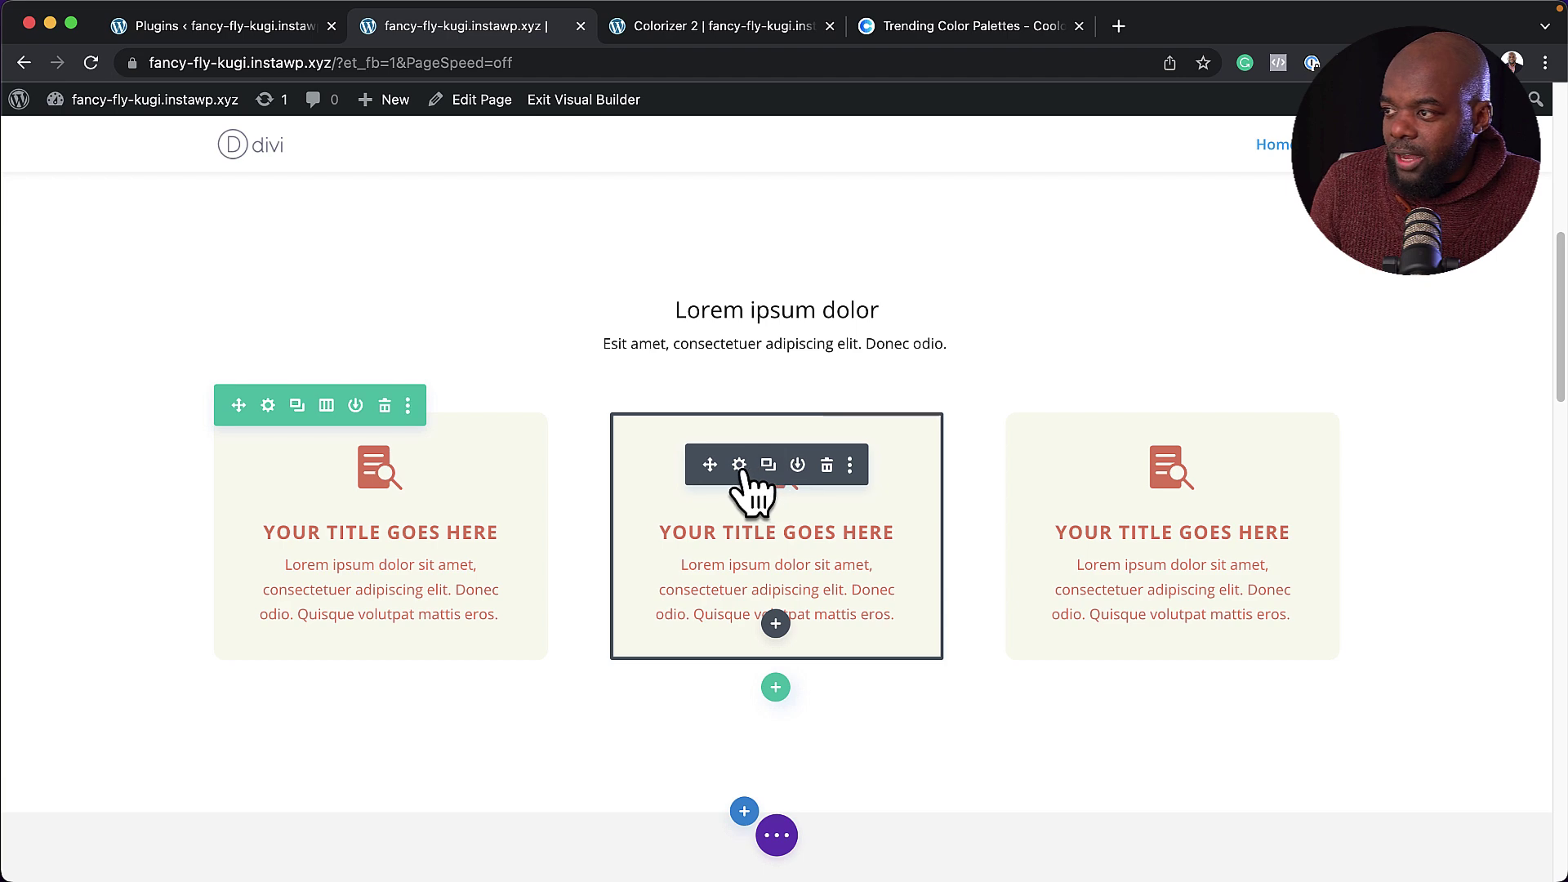
click(739, 465)
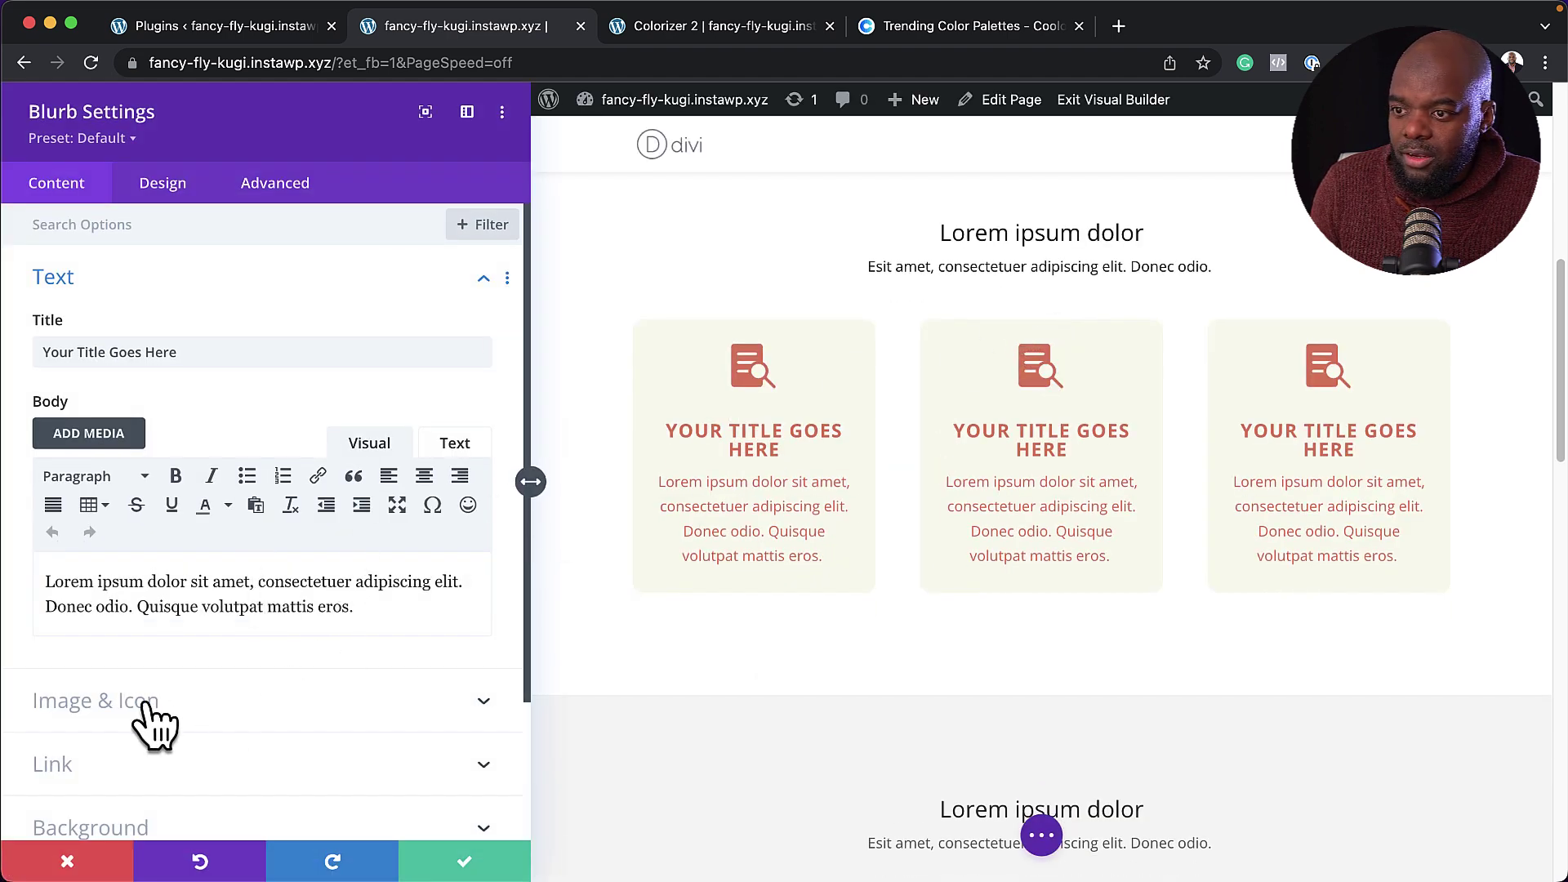
click(151, 719)
Step: Set the background of the section with the three photos to the global off-white Section BG colour and save it
scroll(350, 560, down, 15)
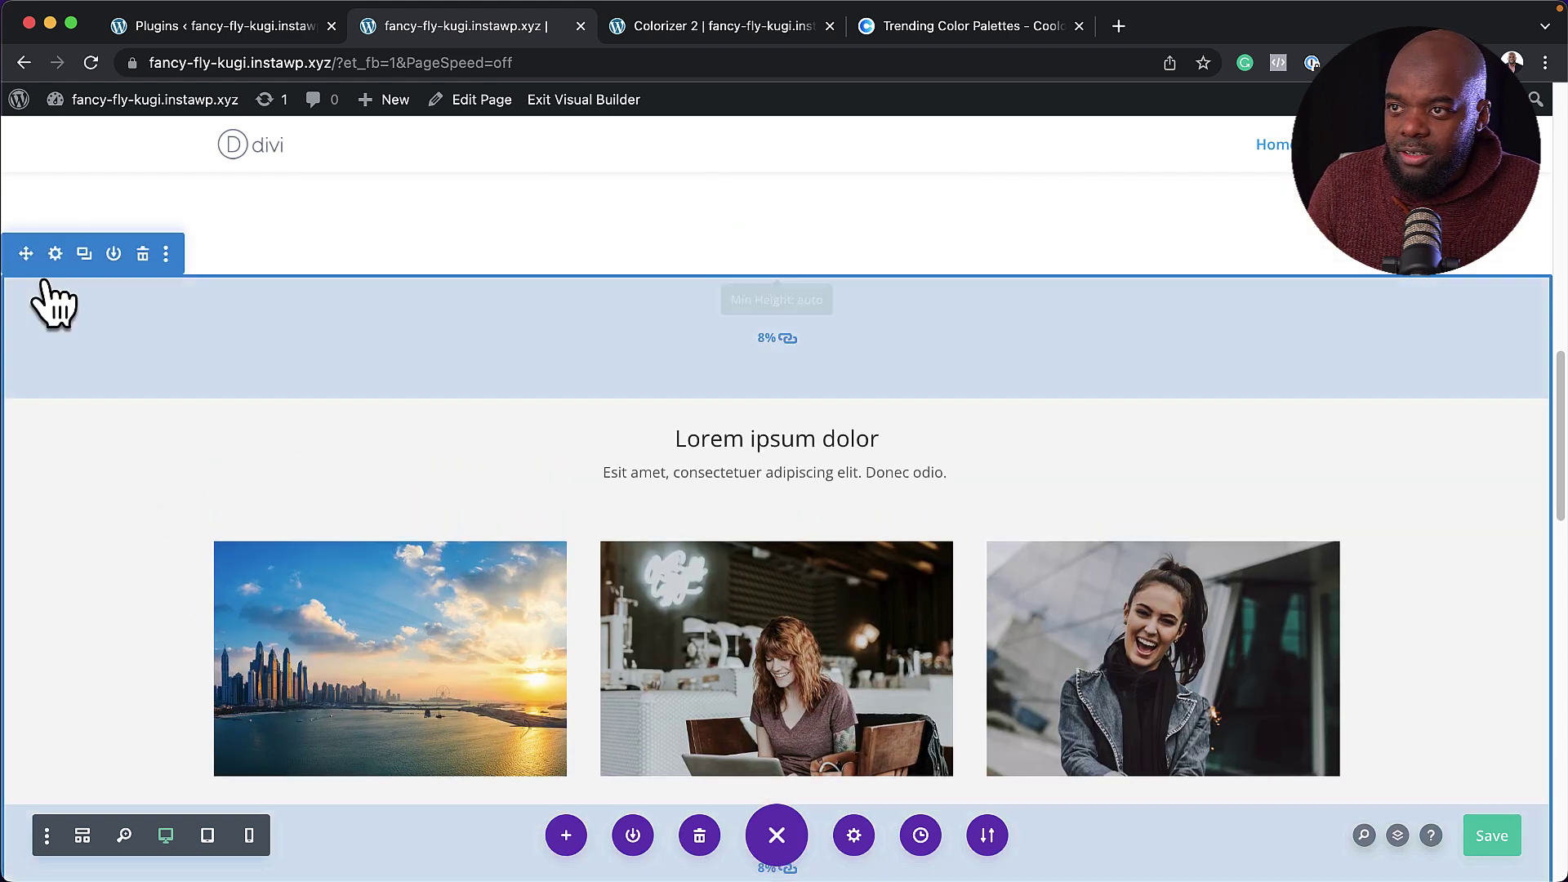
click(55, 254)
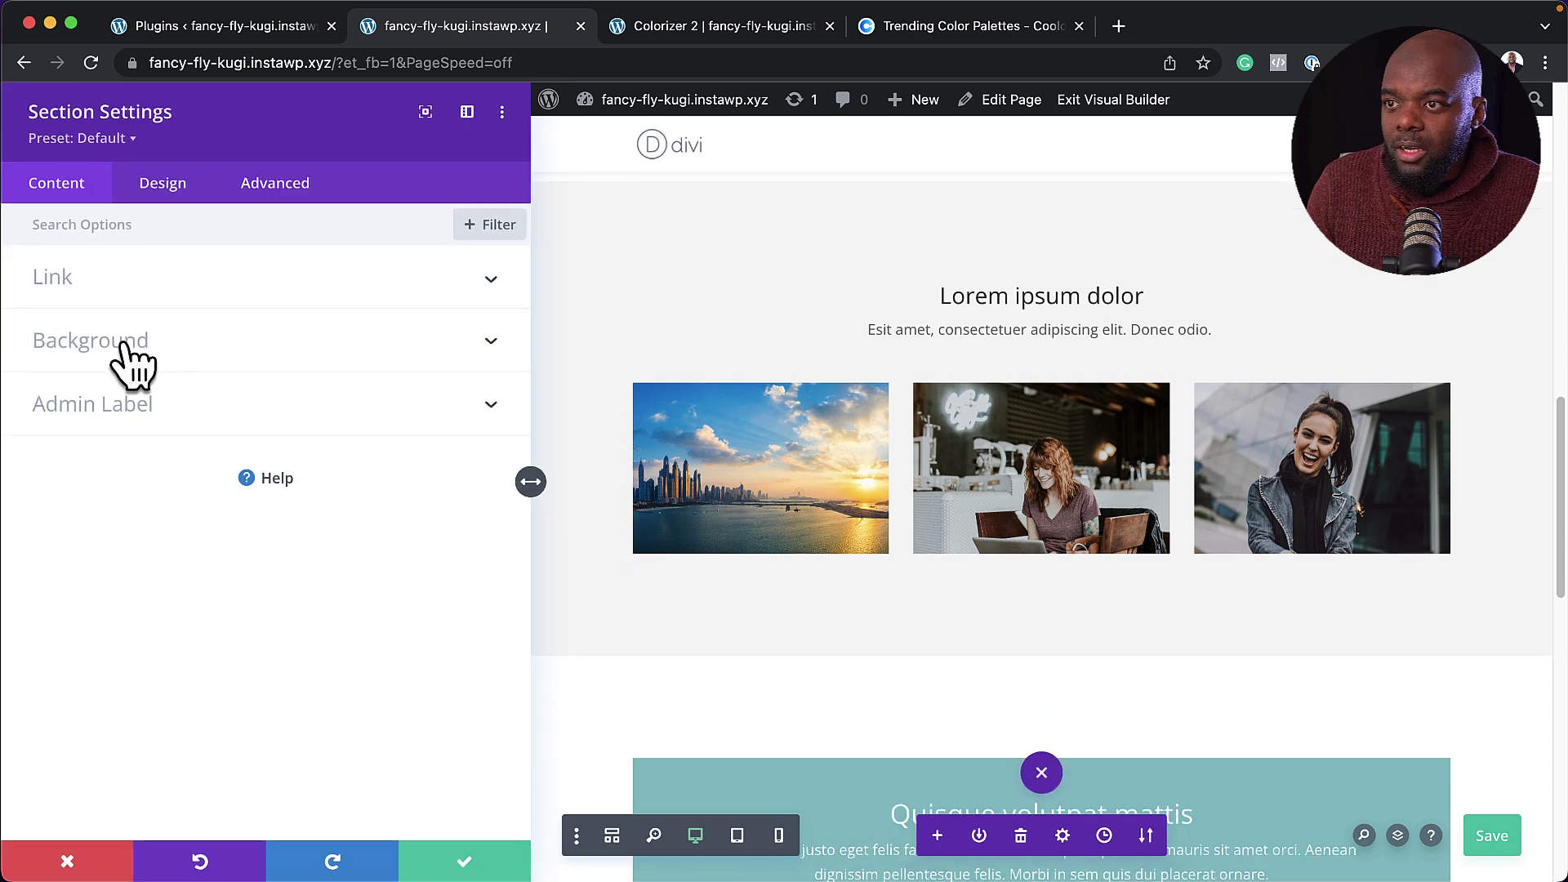
click(131, 359)
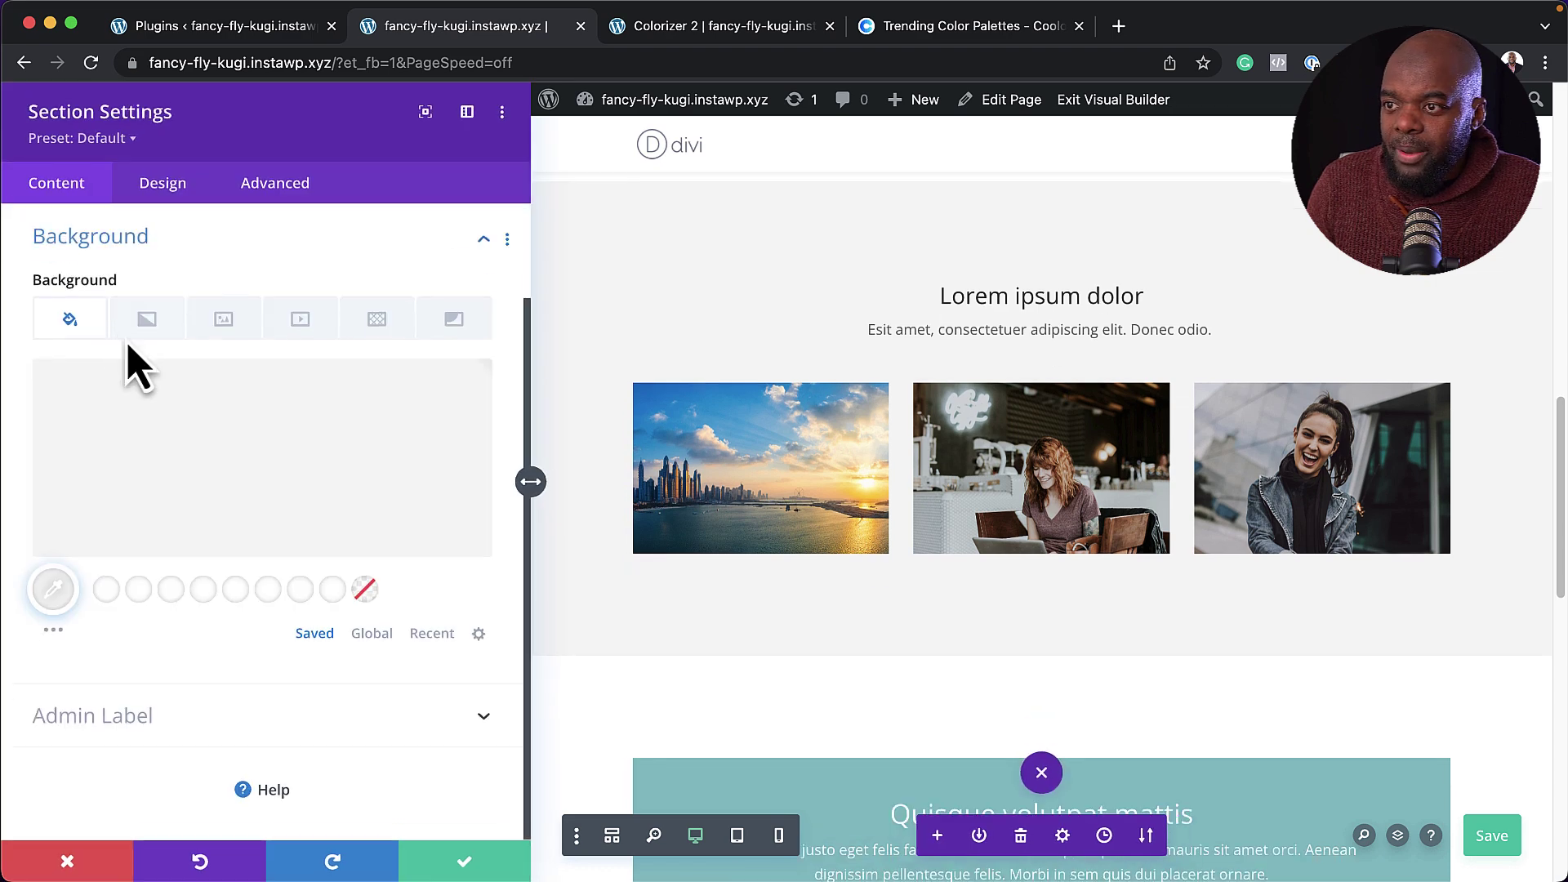
click(371, 637)
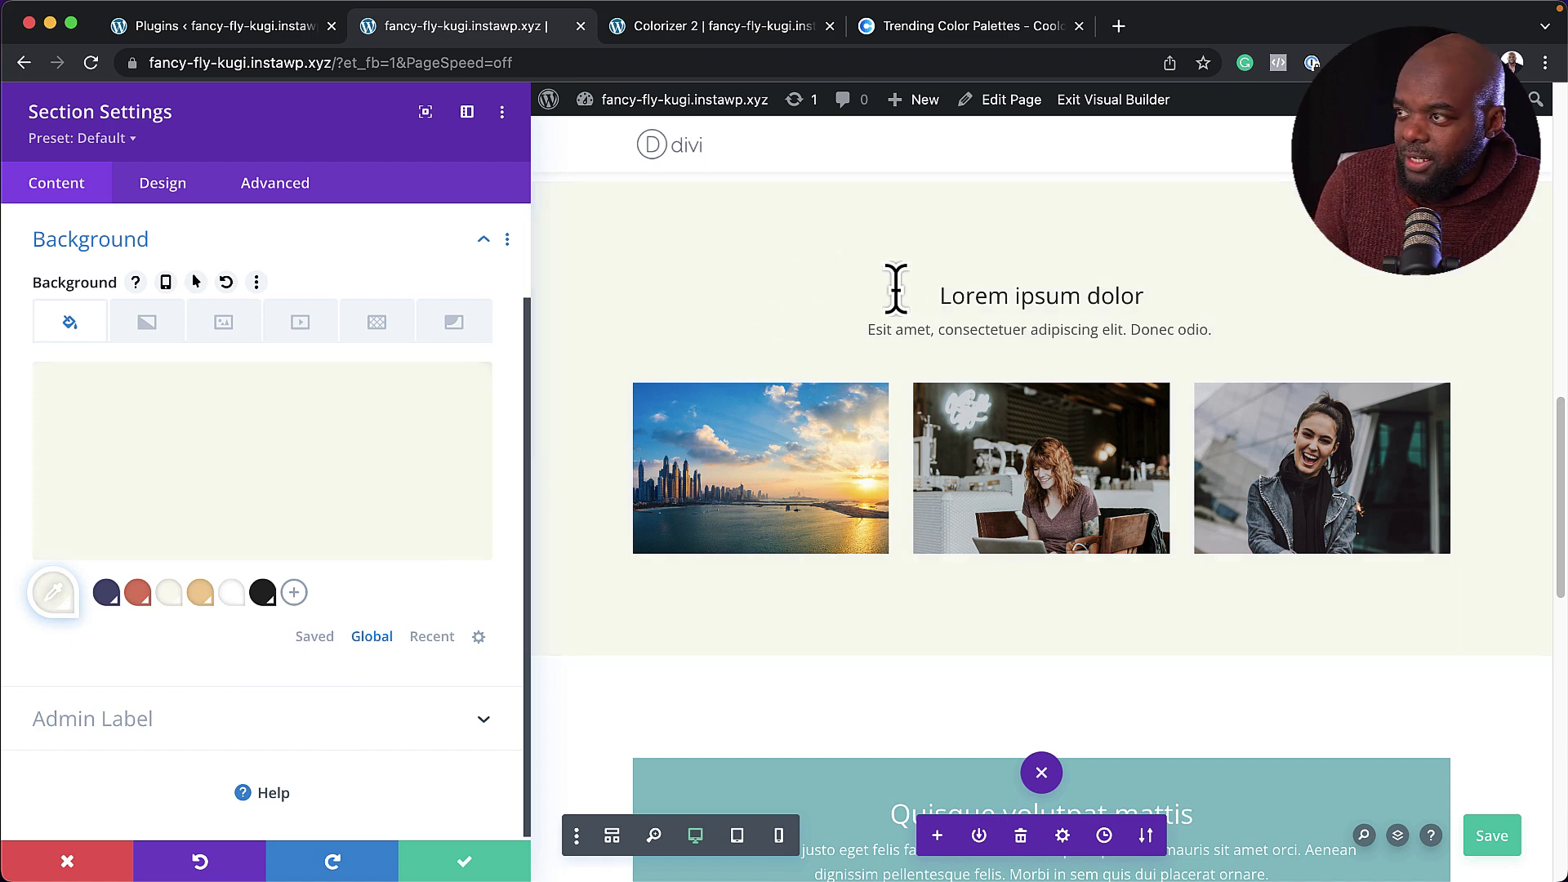
click(462, 866)
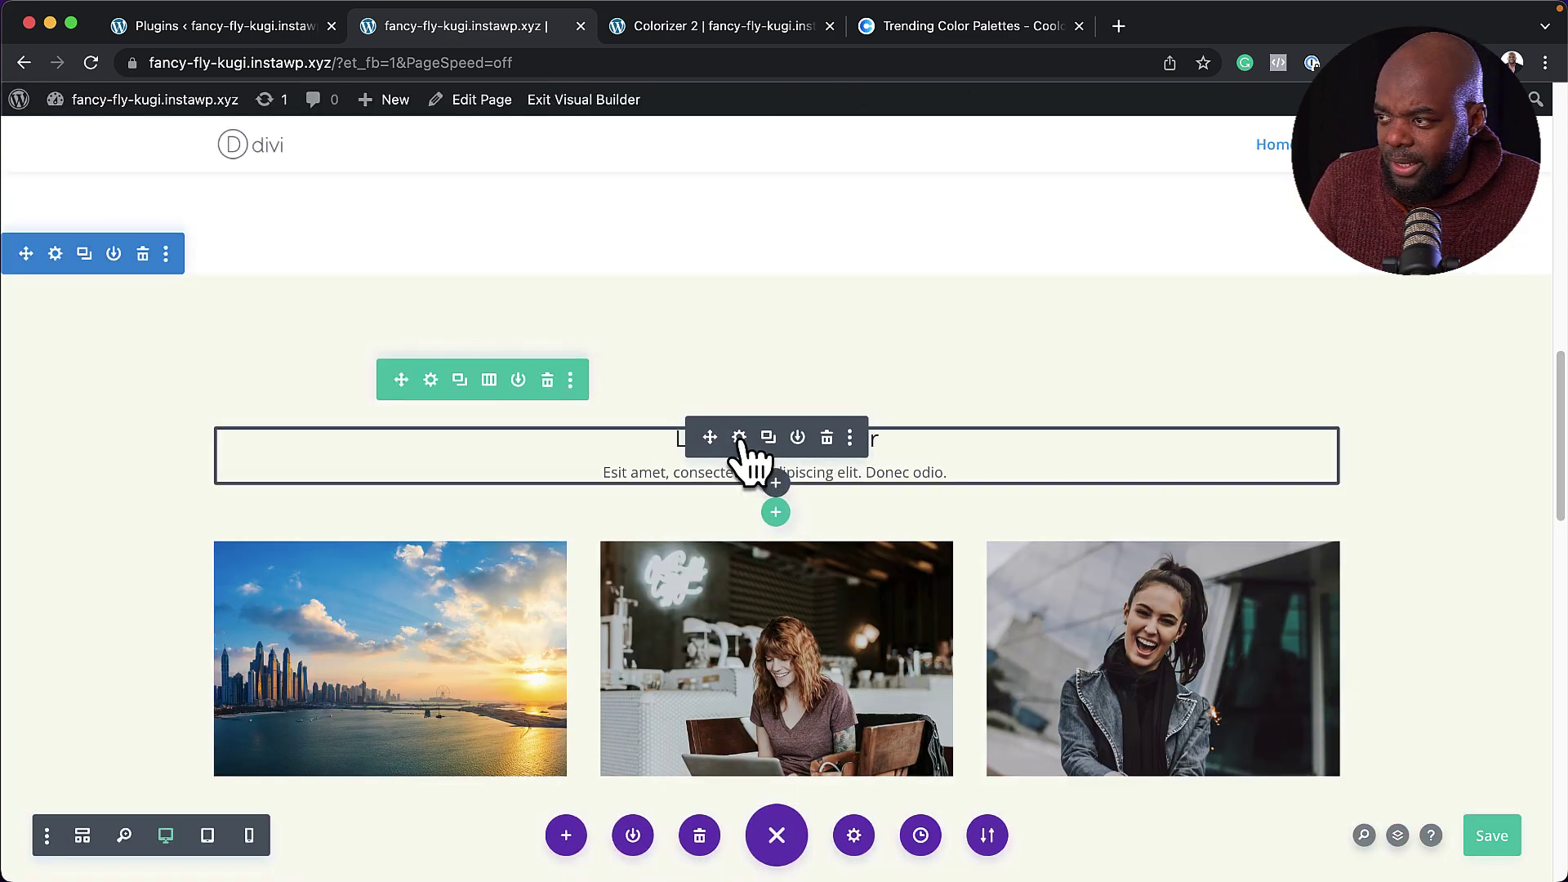
Step: Set the Heading 3 text colour of the intro text above the three photos to the global black
click(739, 439)
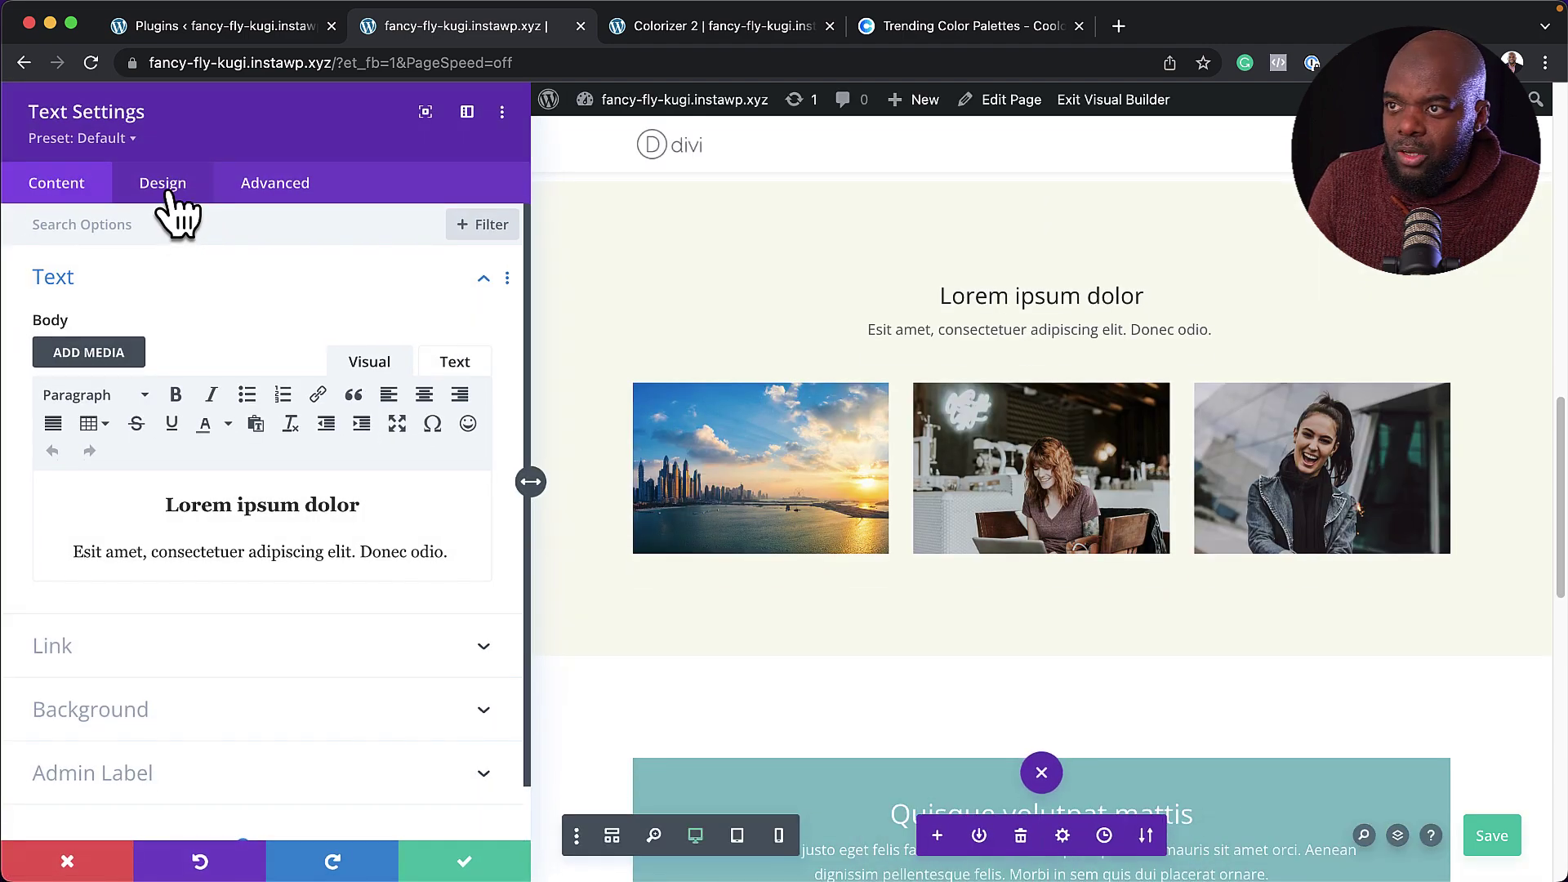
click(168, 196)
click(968, 296)
click(372, 753)
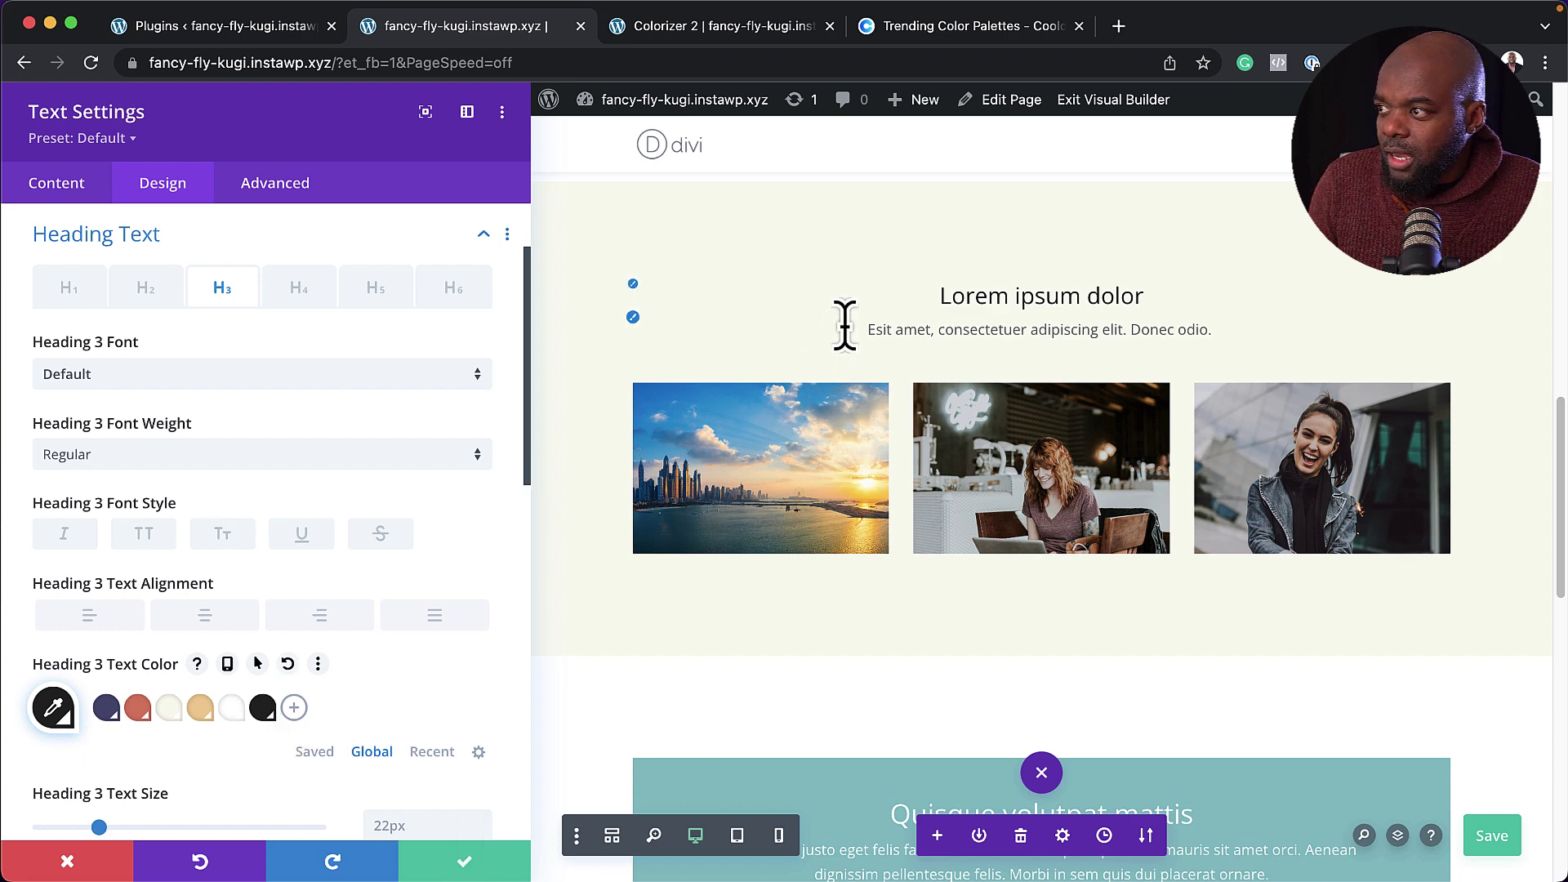
Step: Set the body text colour of the intro text above the three photos to the global black and save the text settings
click(634, 319)
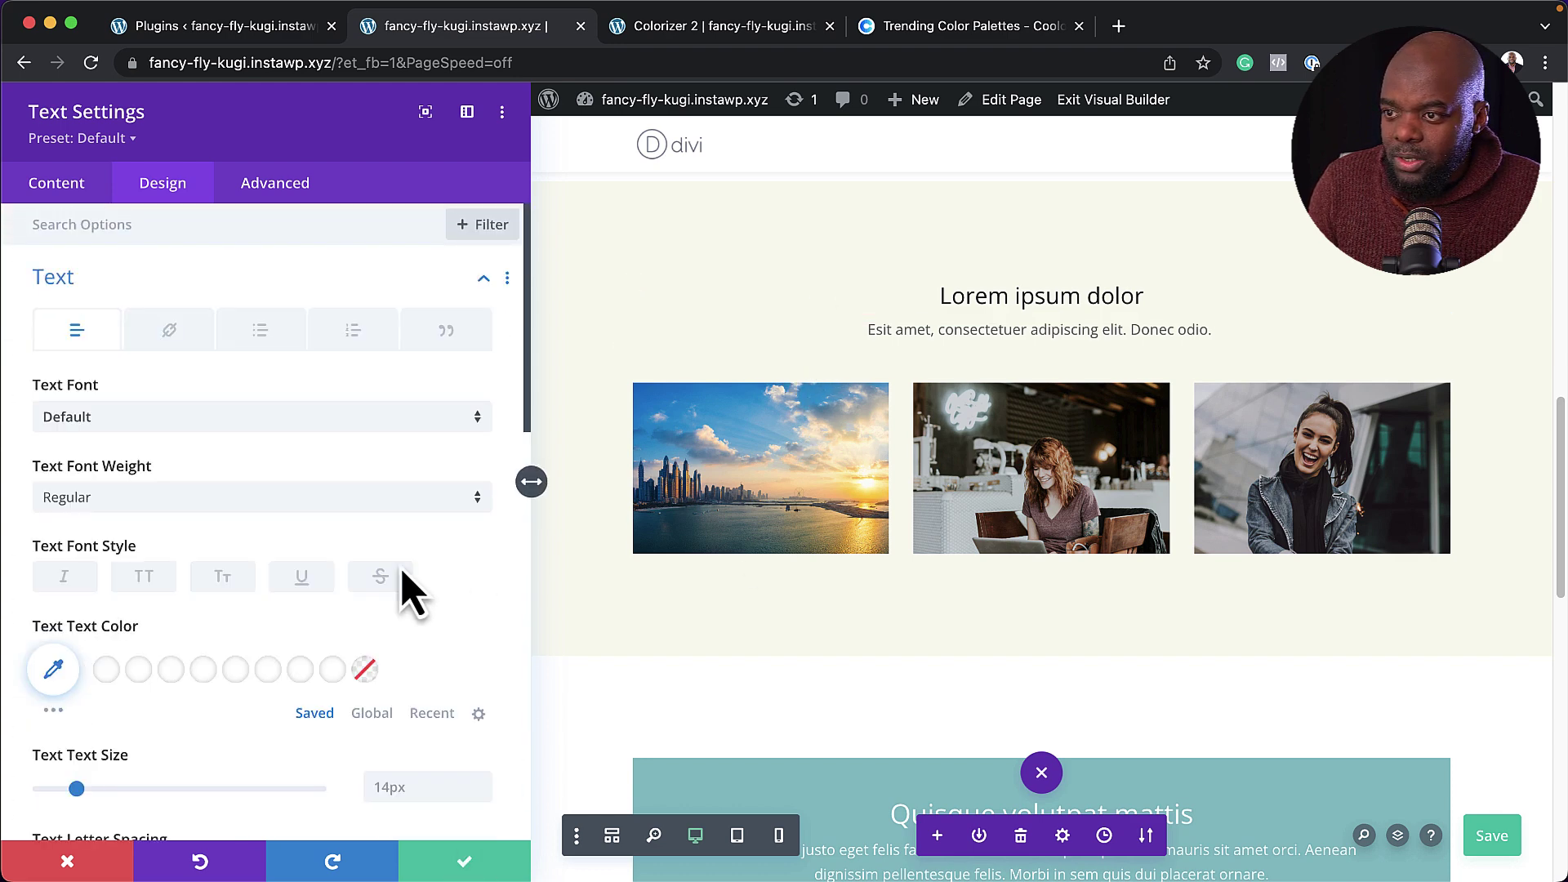
click(388, 722)
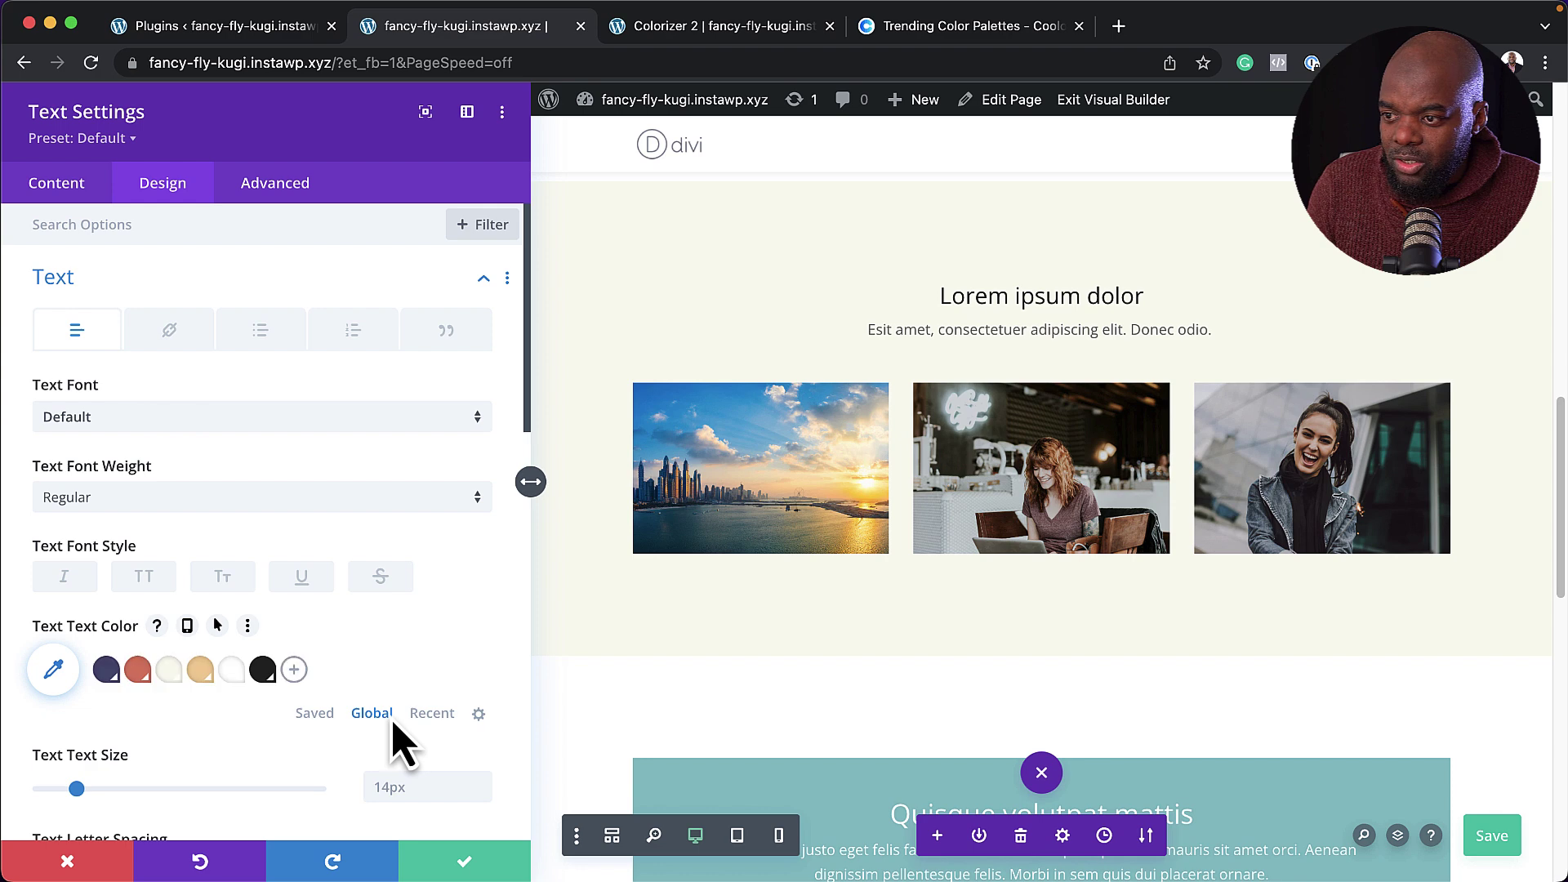
click(263, 671)
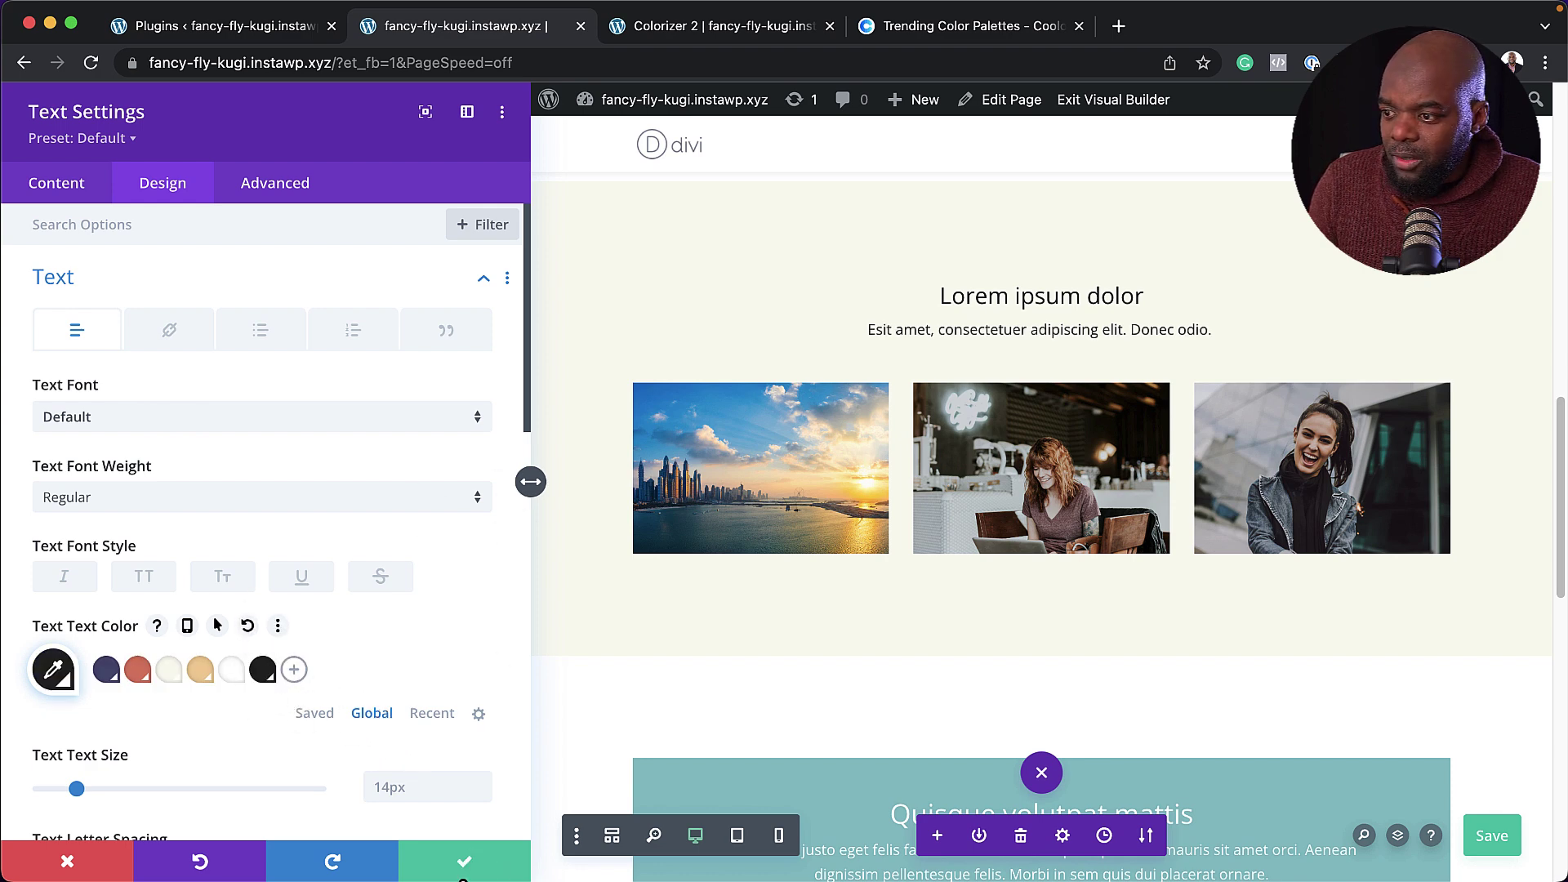
click(463, 866)
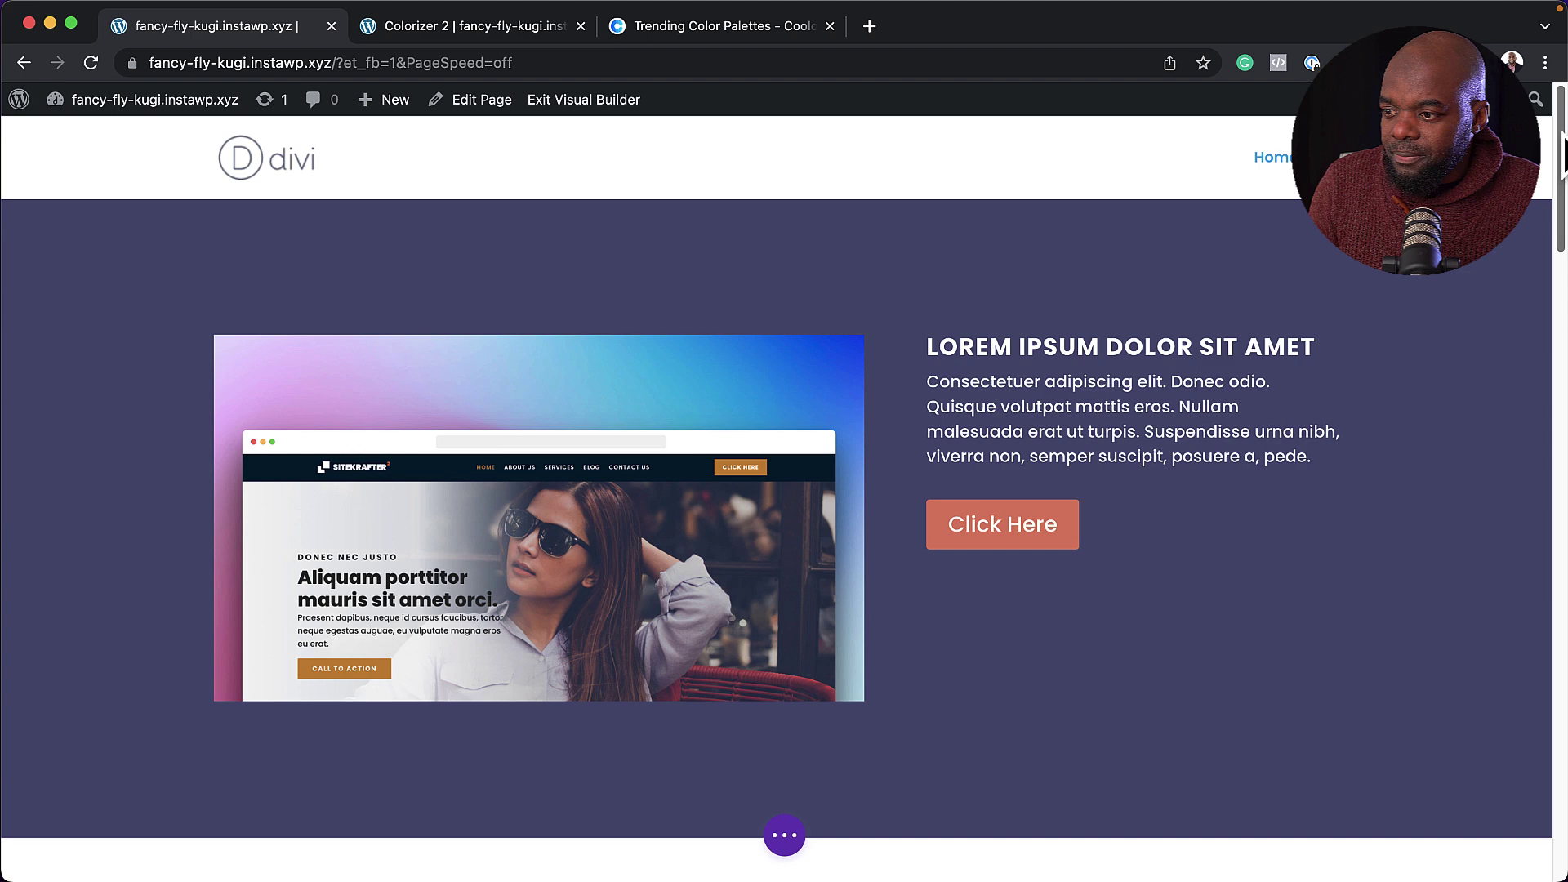
Step: Review the recoloured homepage from the hero section down through the blurbs, photos and circle counters
scroll(1561, 147, down, 6)
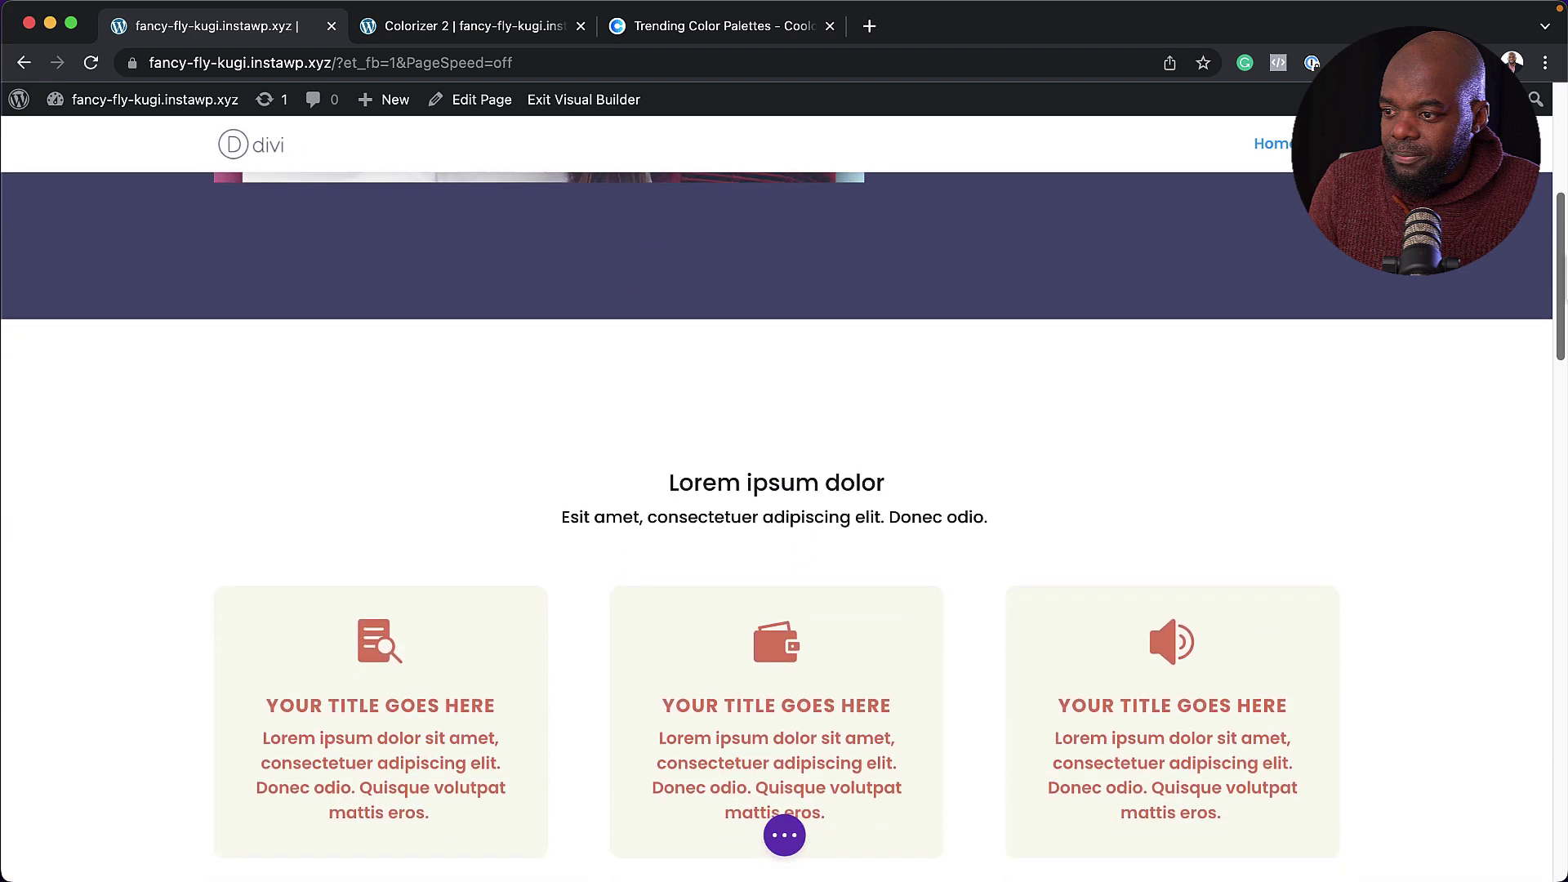
scroll(784, 522, down, 10)
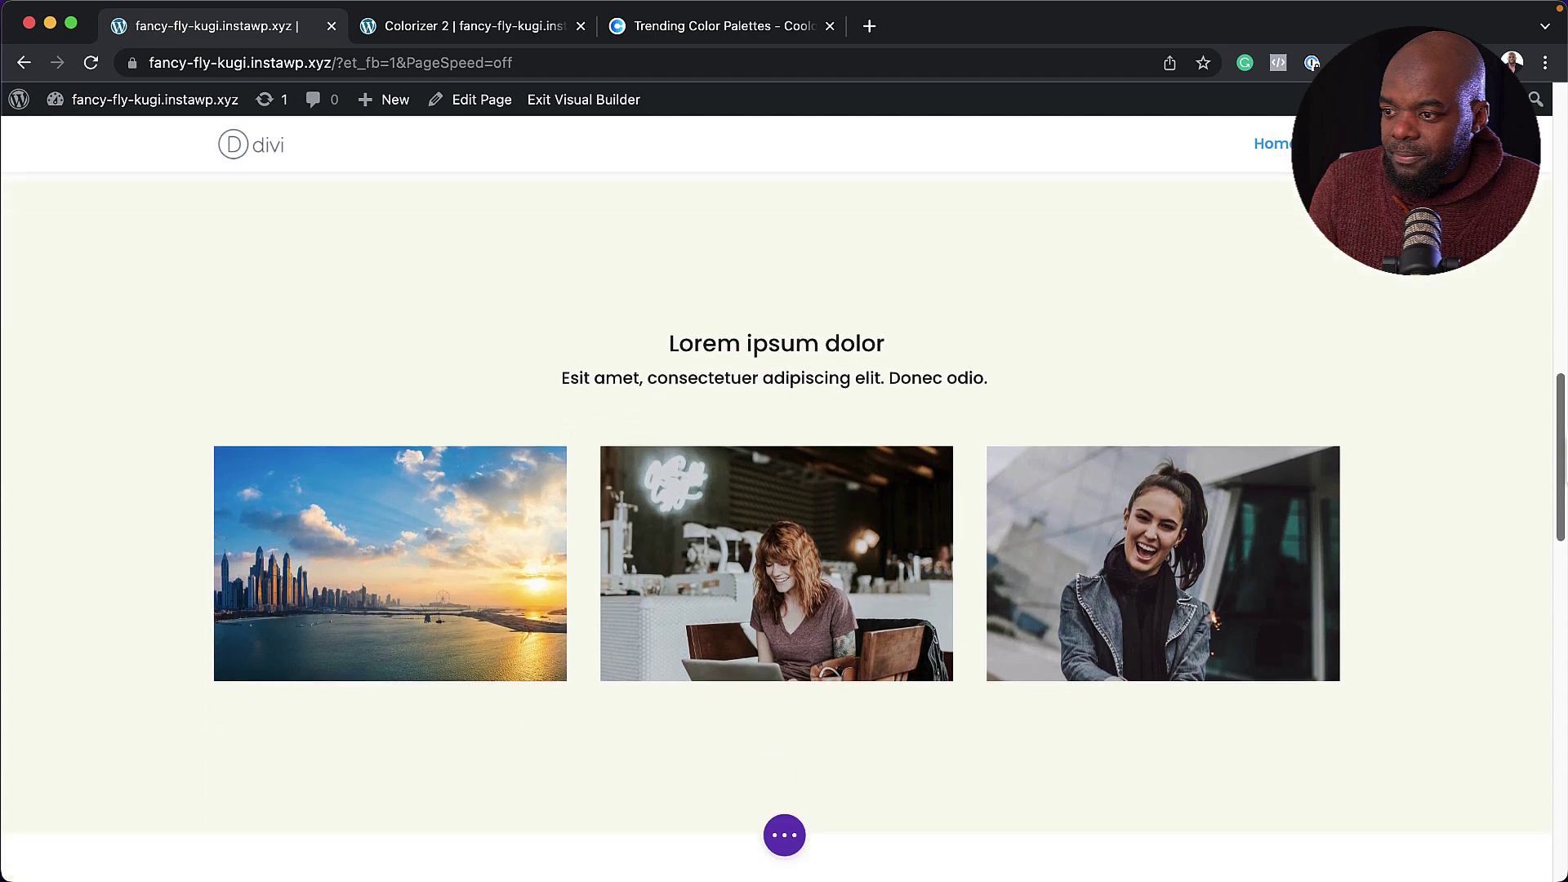
scroll(1562, 576, down, 7)
scroll(1561, 576, down, 6)
scroll(1558, 710, down, 2)
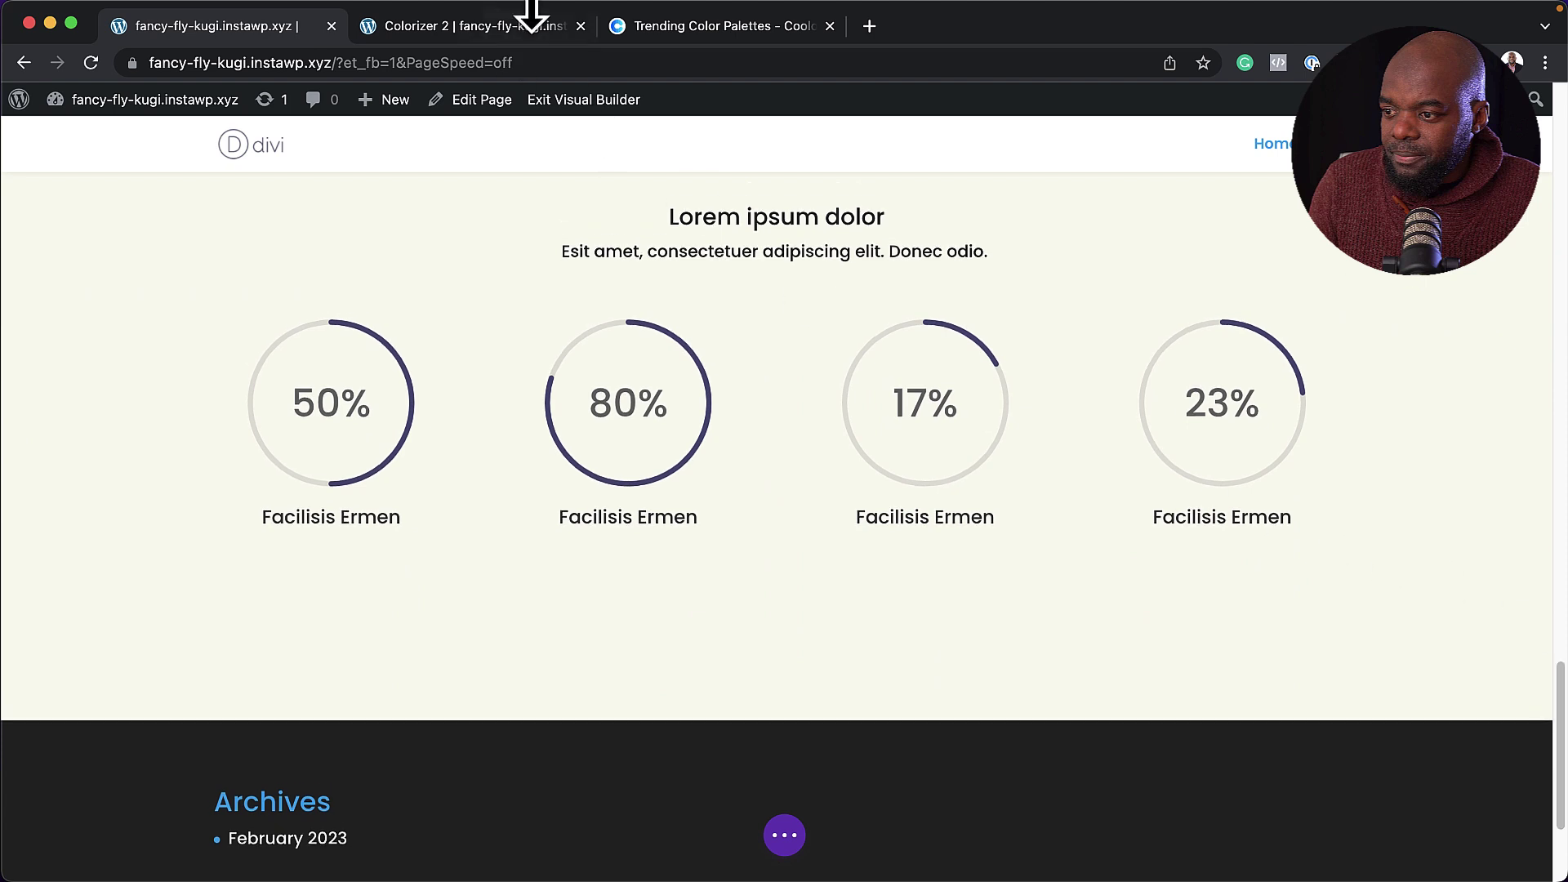
Step: Load the Colorizer 2 page in the Visual Builder and copy the dark red 8d0801 from a trending palette on Coolors
click(684, 31)
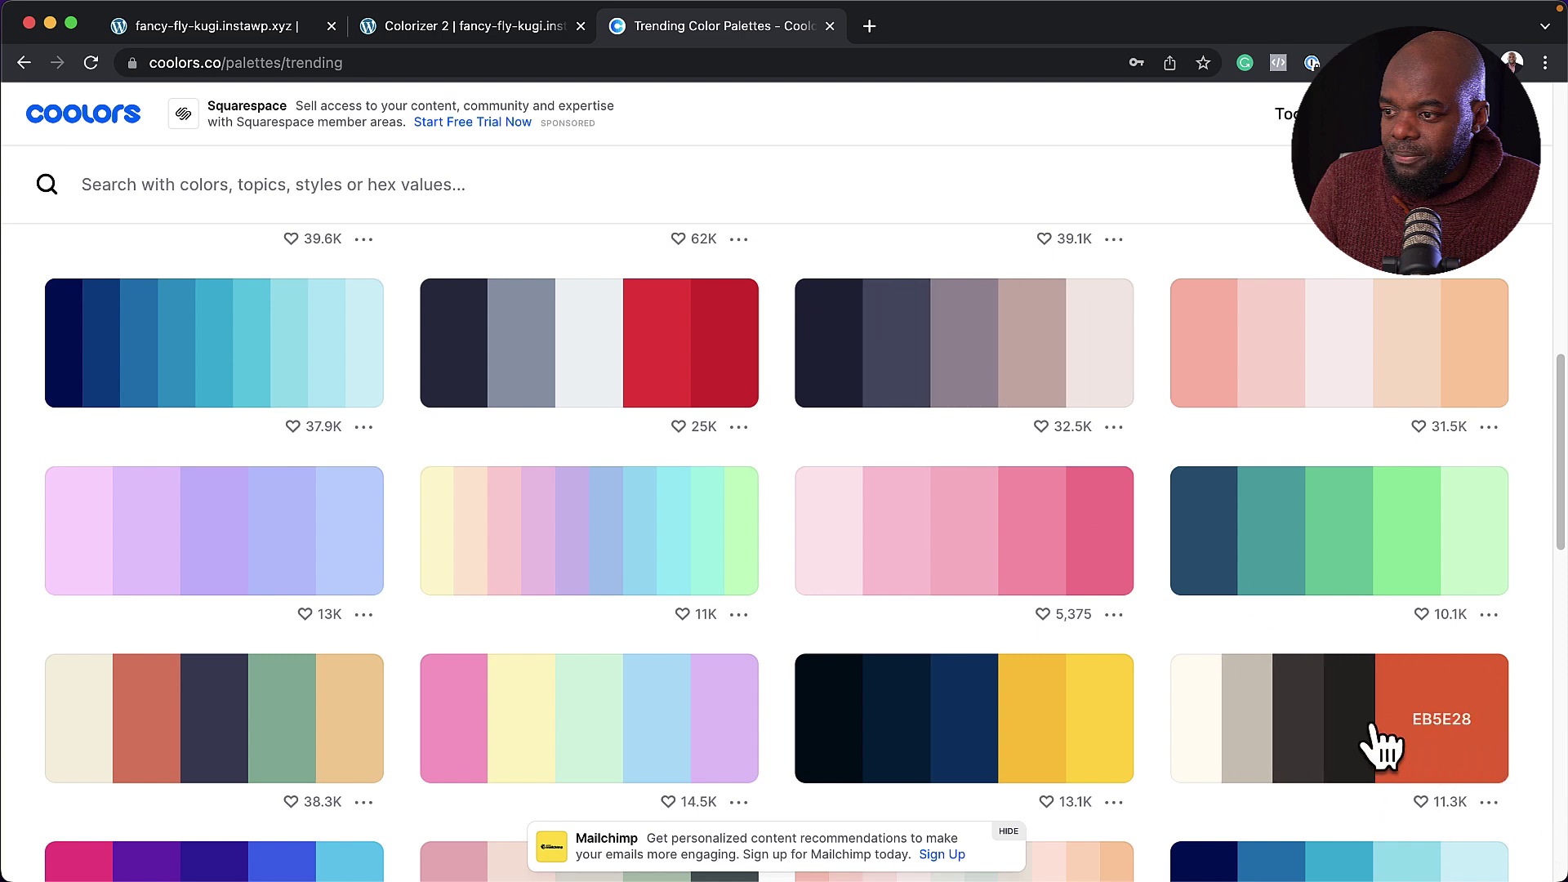
click(242, 34)
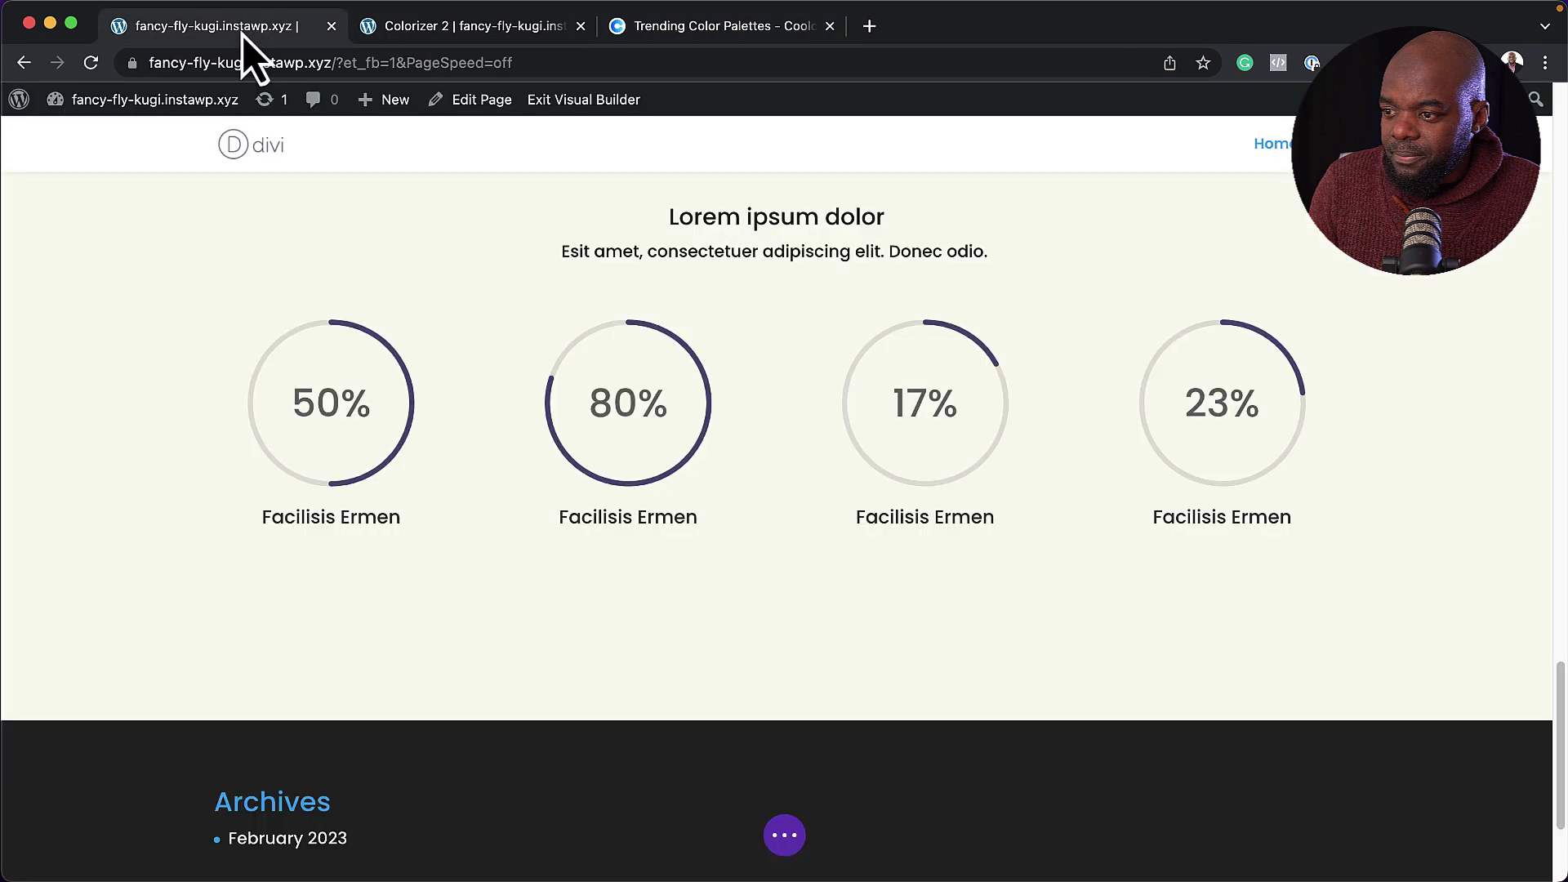
click(415, 33)
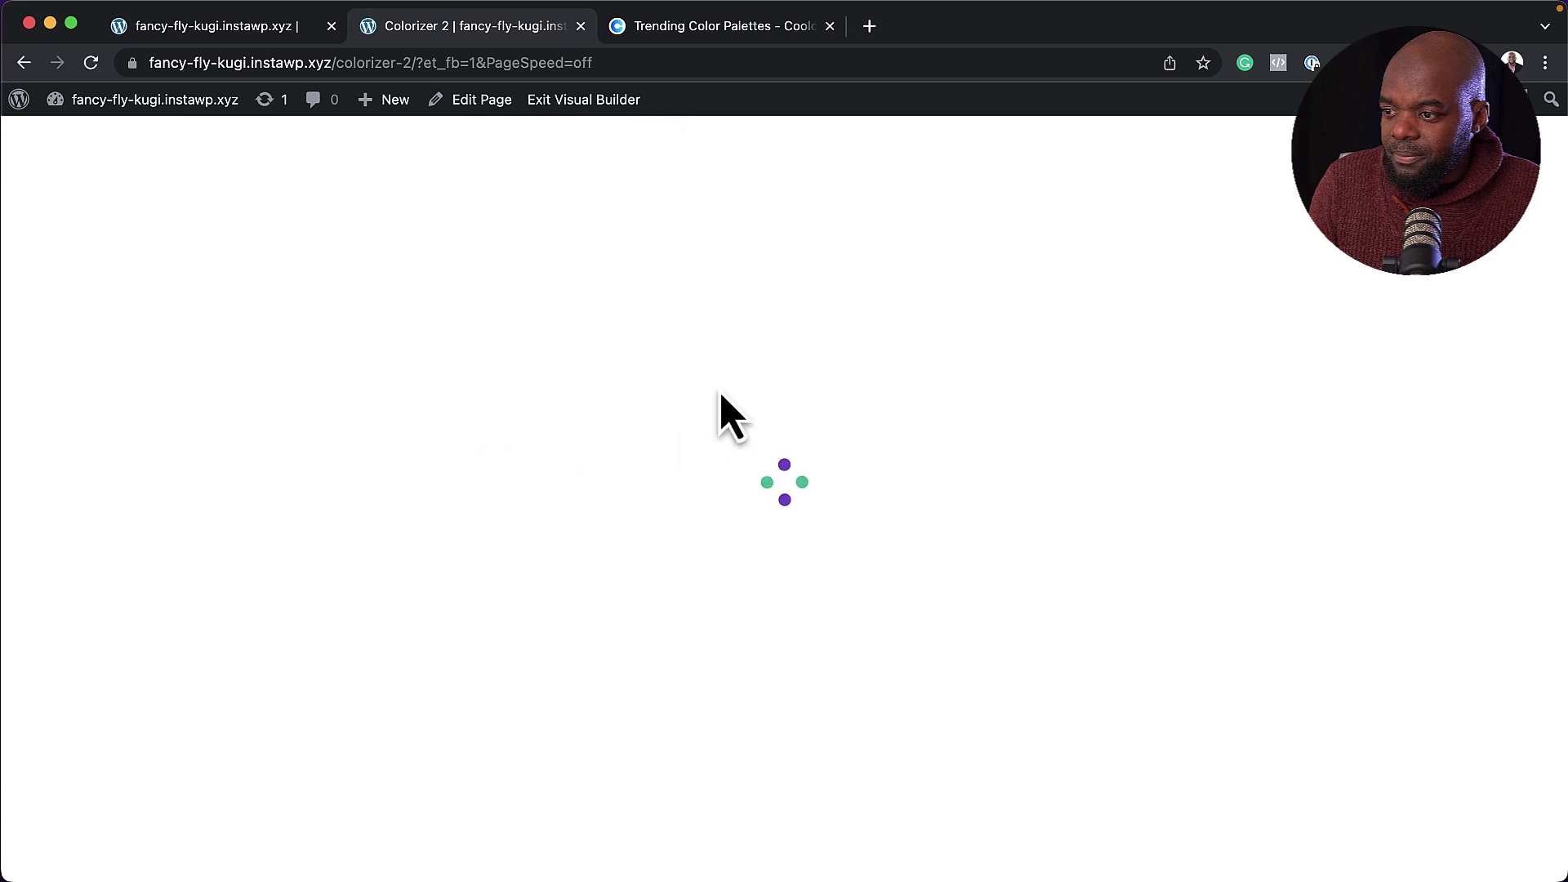
key(ctrl+Tab)
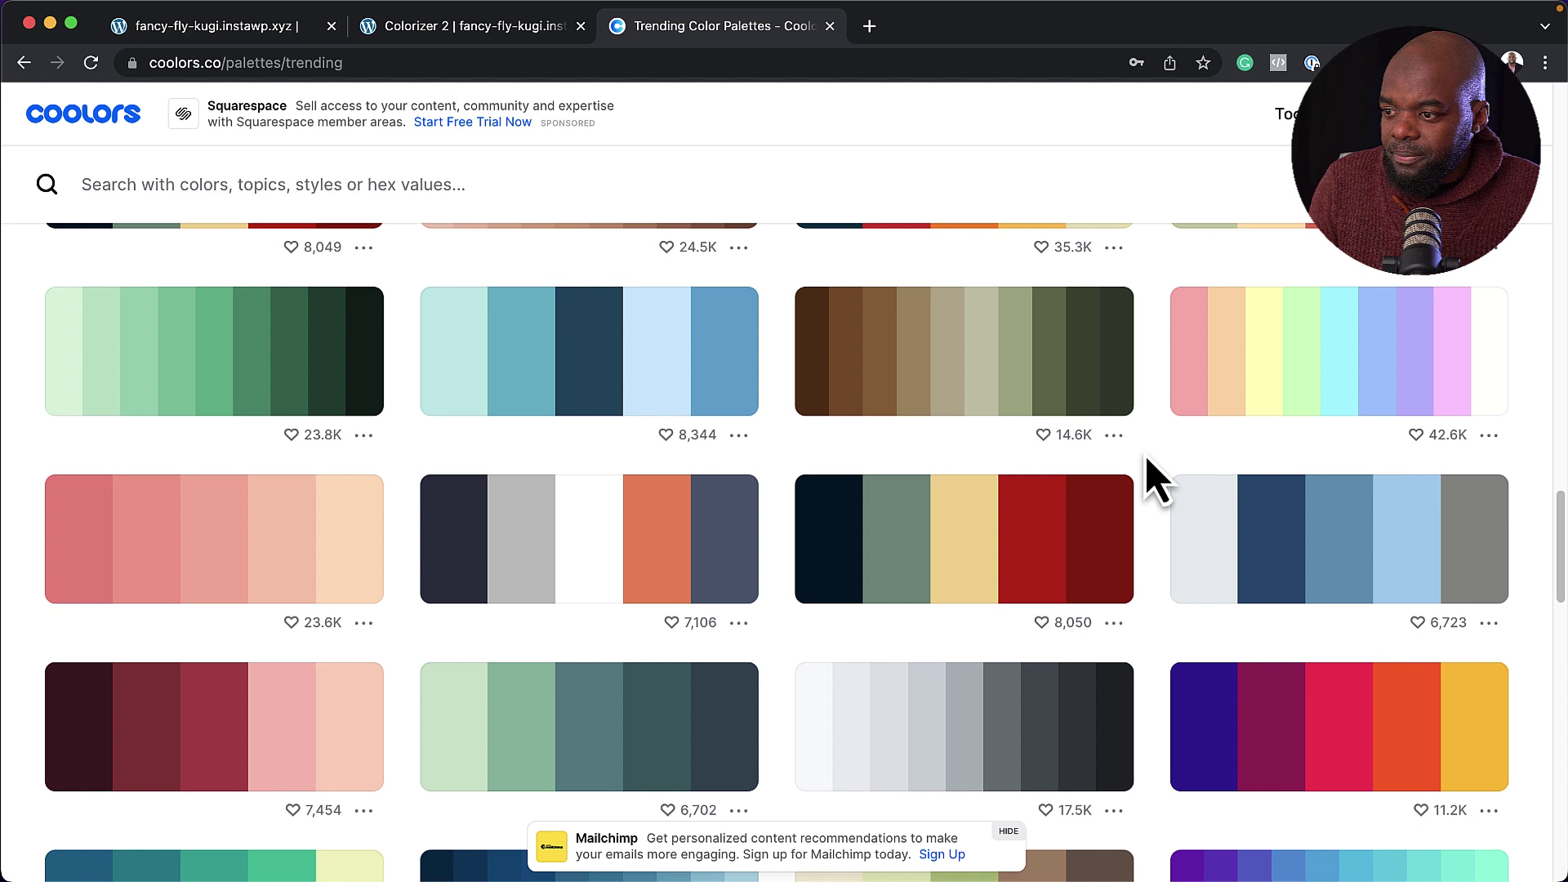
click(1085, 585)
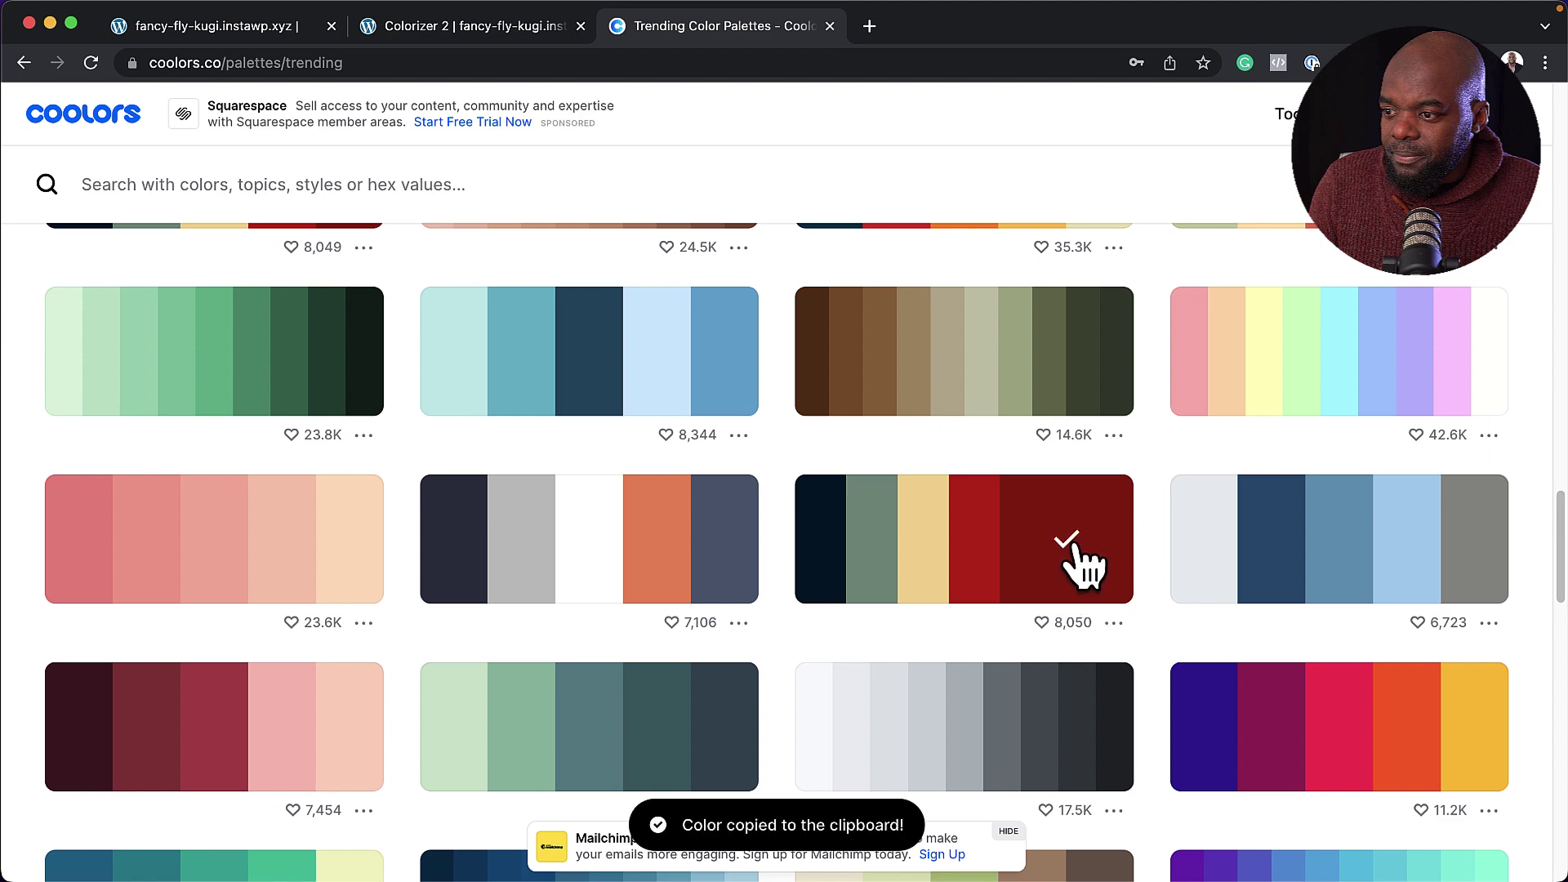
Step: Set the background of the Primary column in the Colorizer 2 swatch row to #8d0801
click(418, 33)
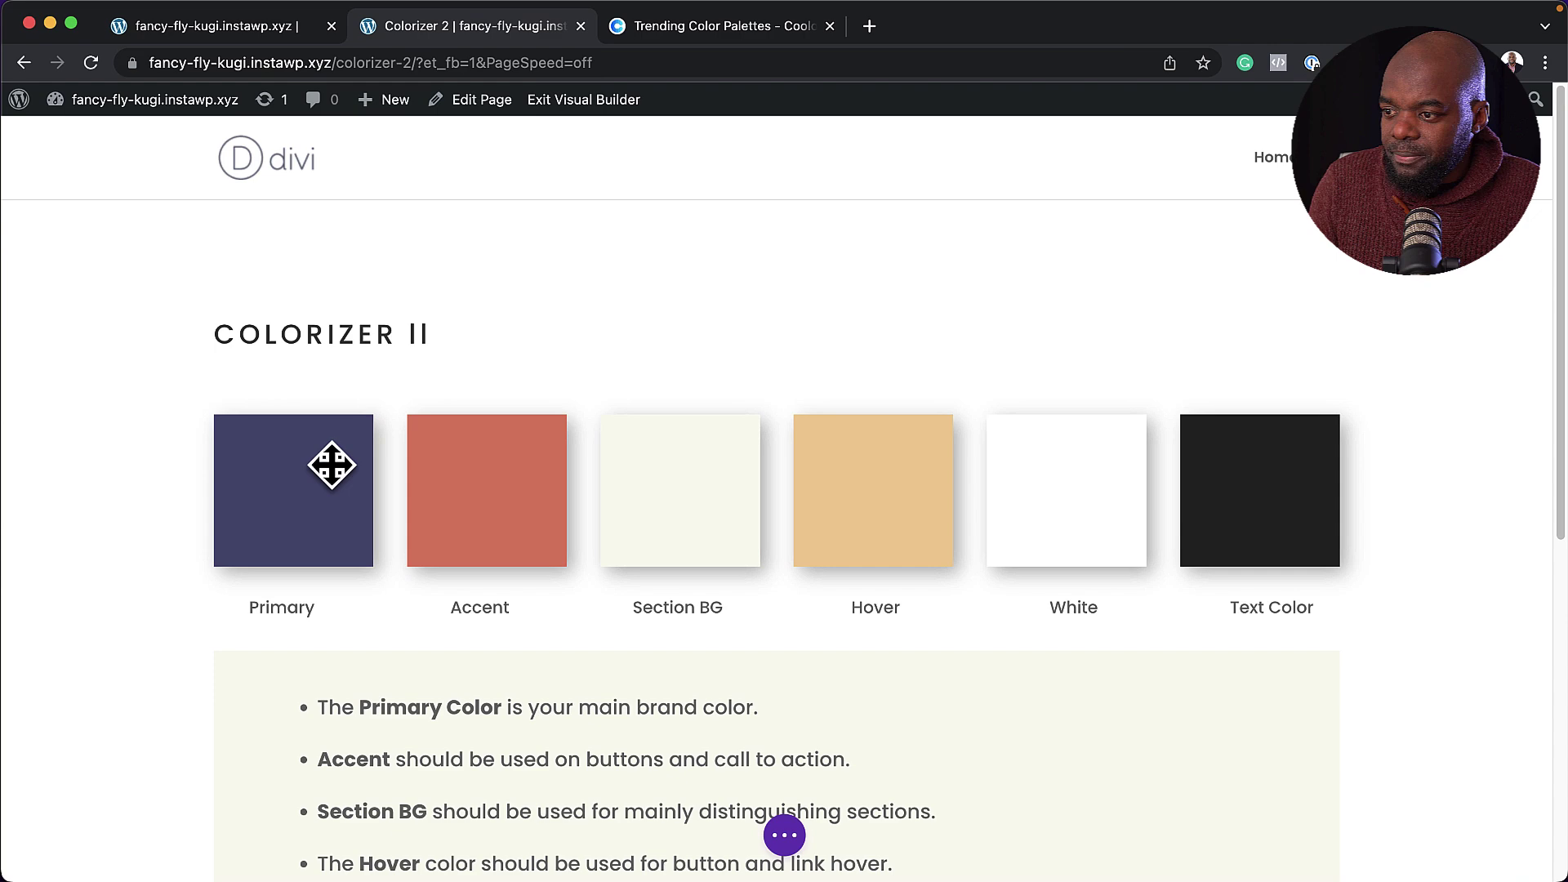
mouse_move(375, 463)
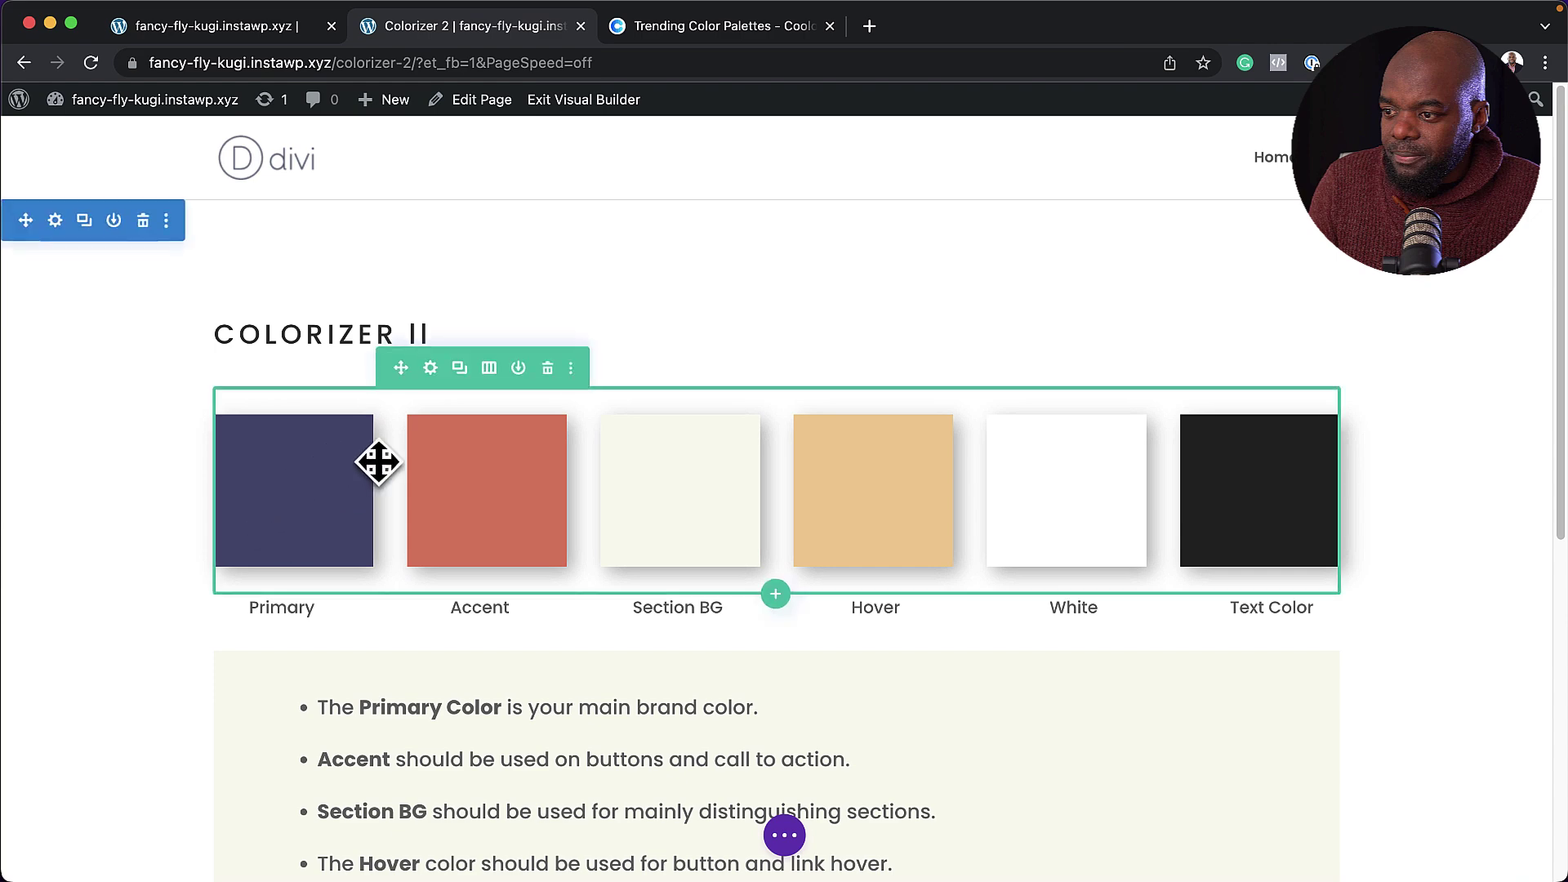
click(430, 367)
click(52, 373)
click(155, 541)
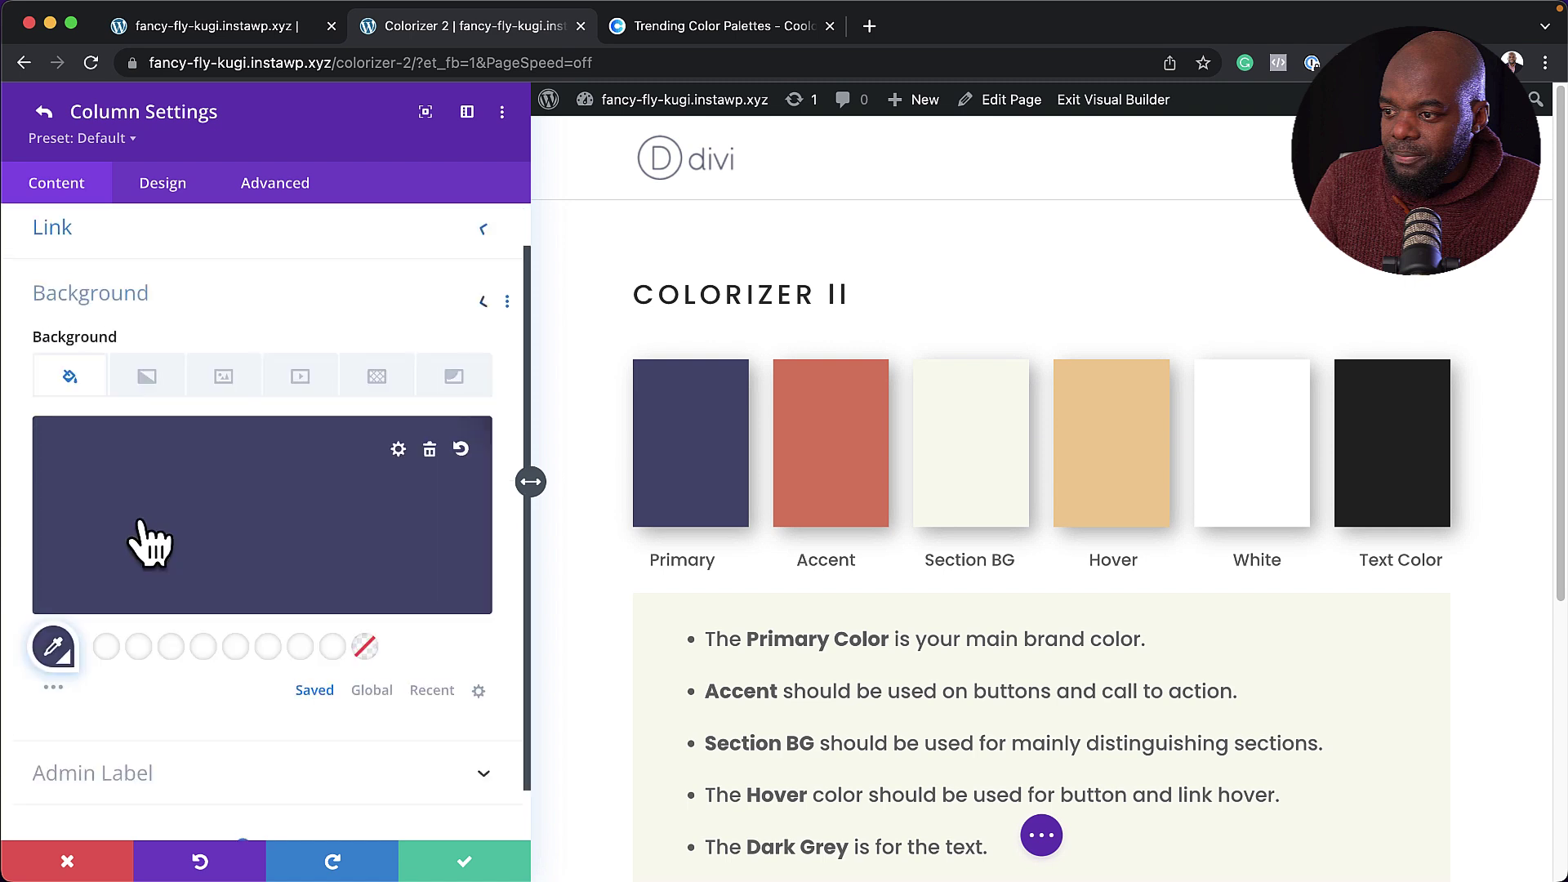
click(54, 590)
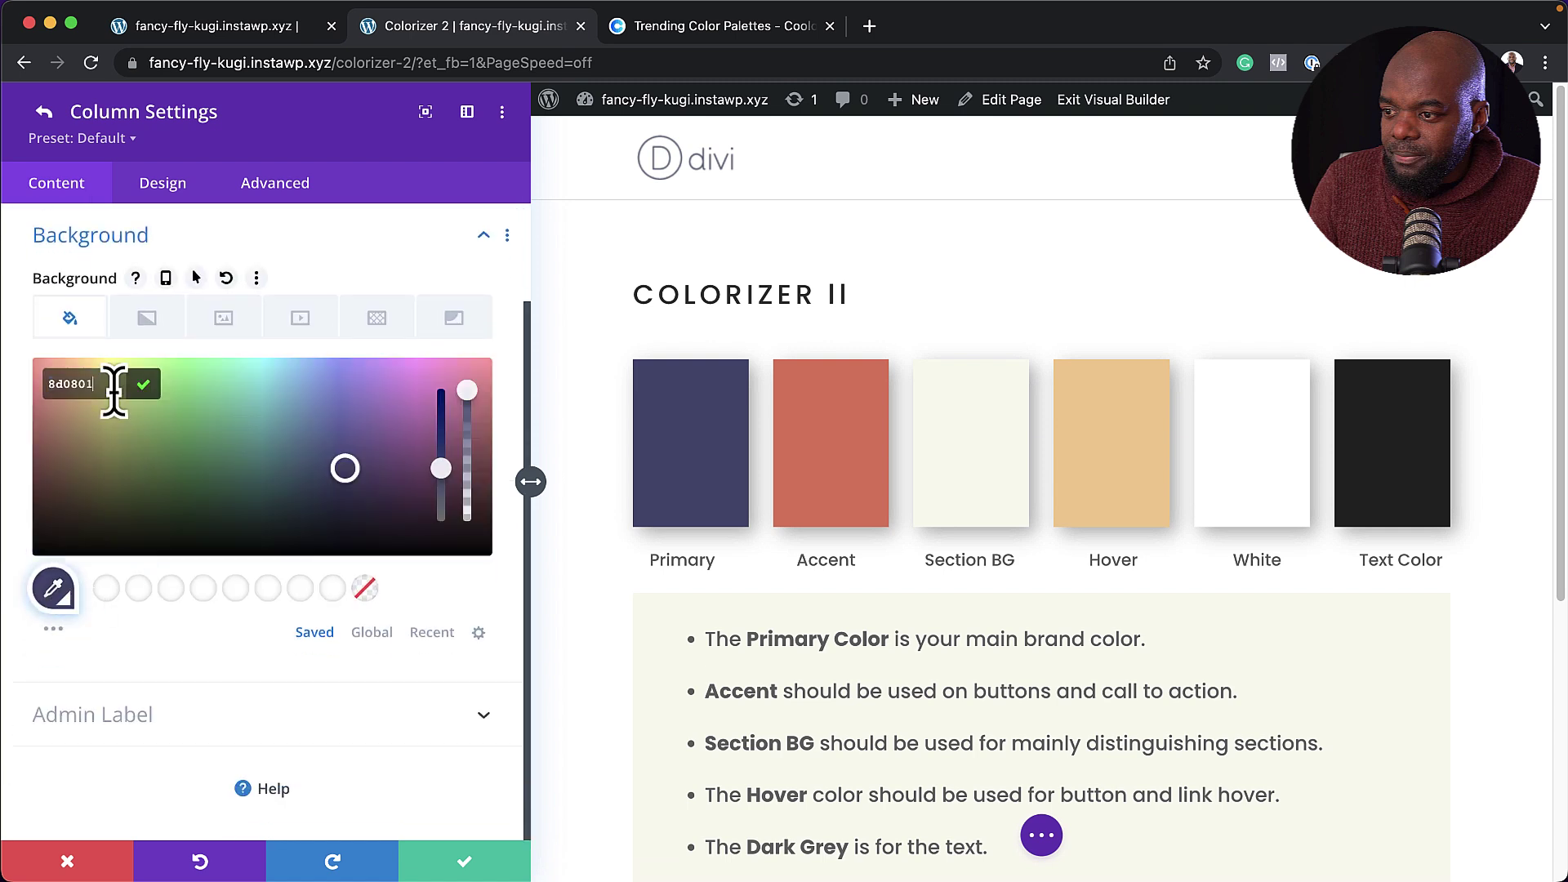
key(Return)
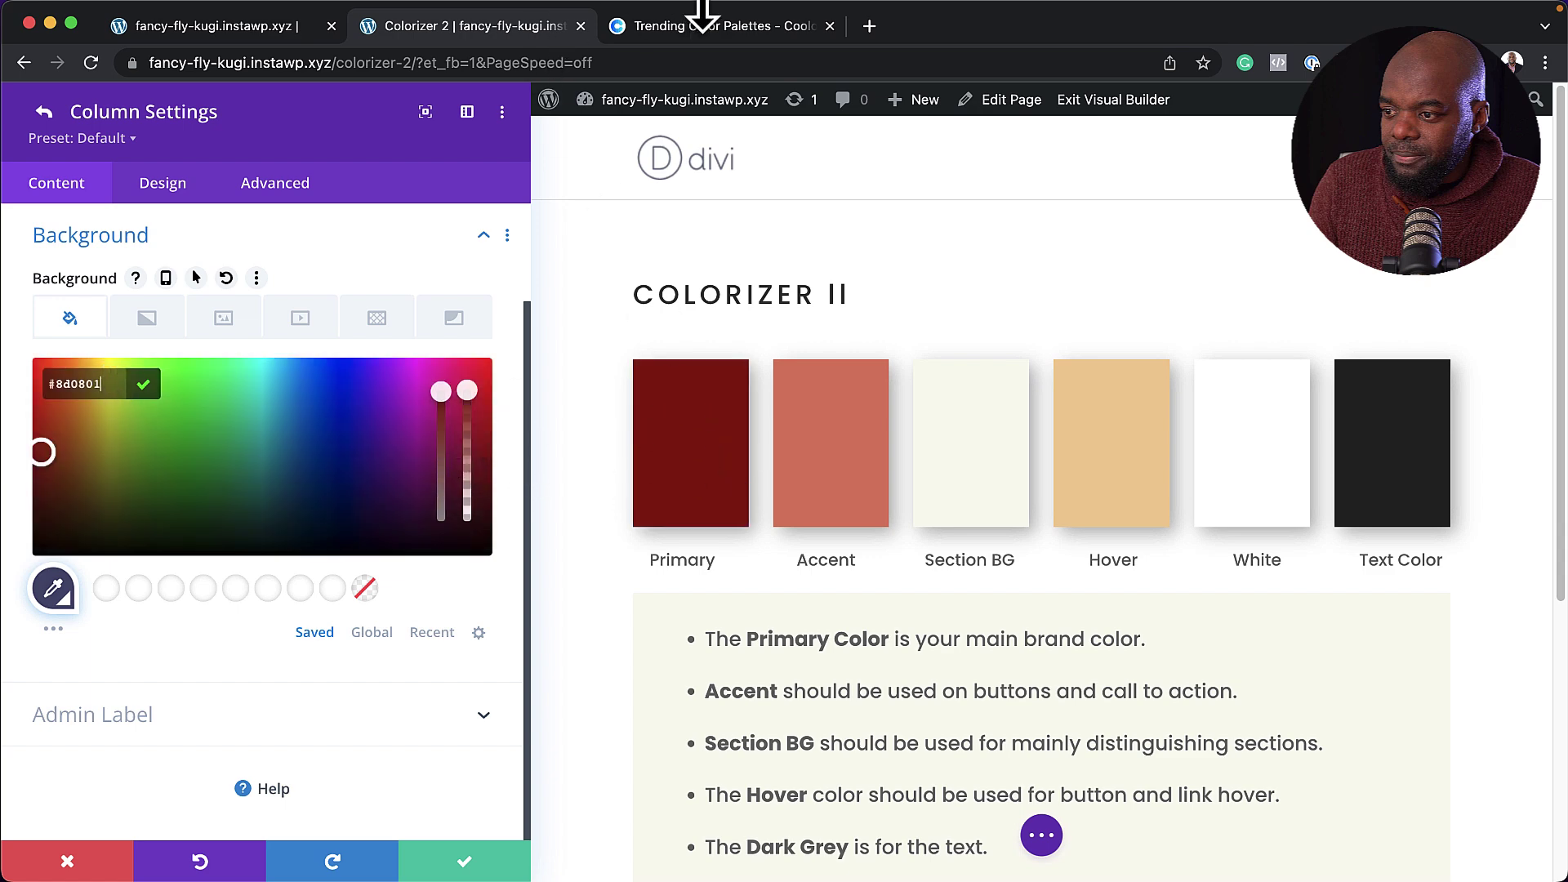
Step: Copy the dark navy from the same Coolors palette, set it as the Accent column's background on Colorizer 2, and save the column
click(681, 11)
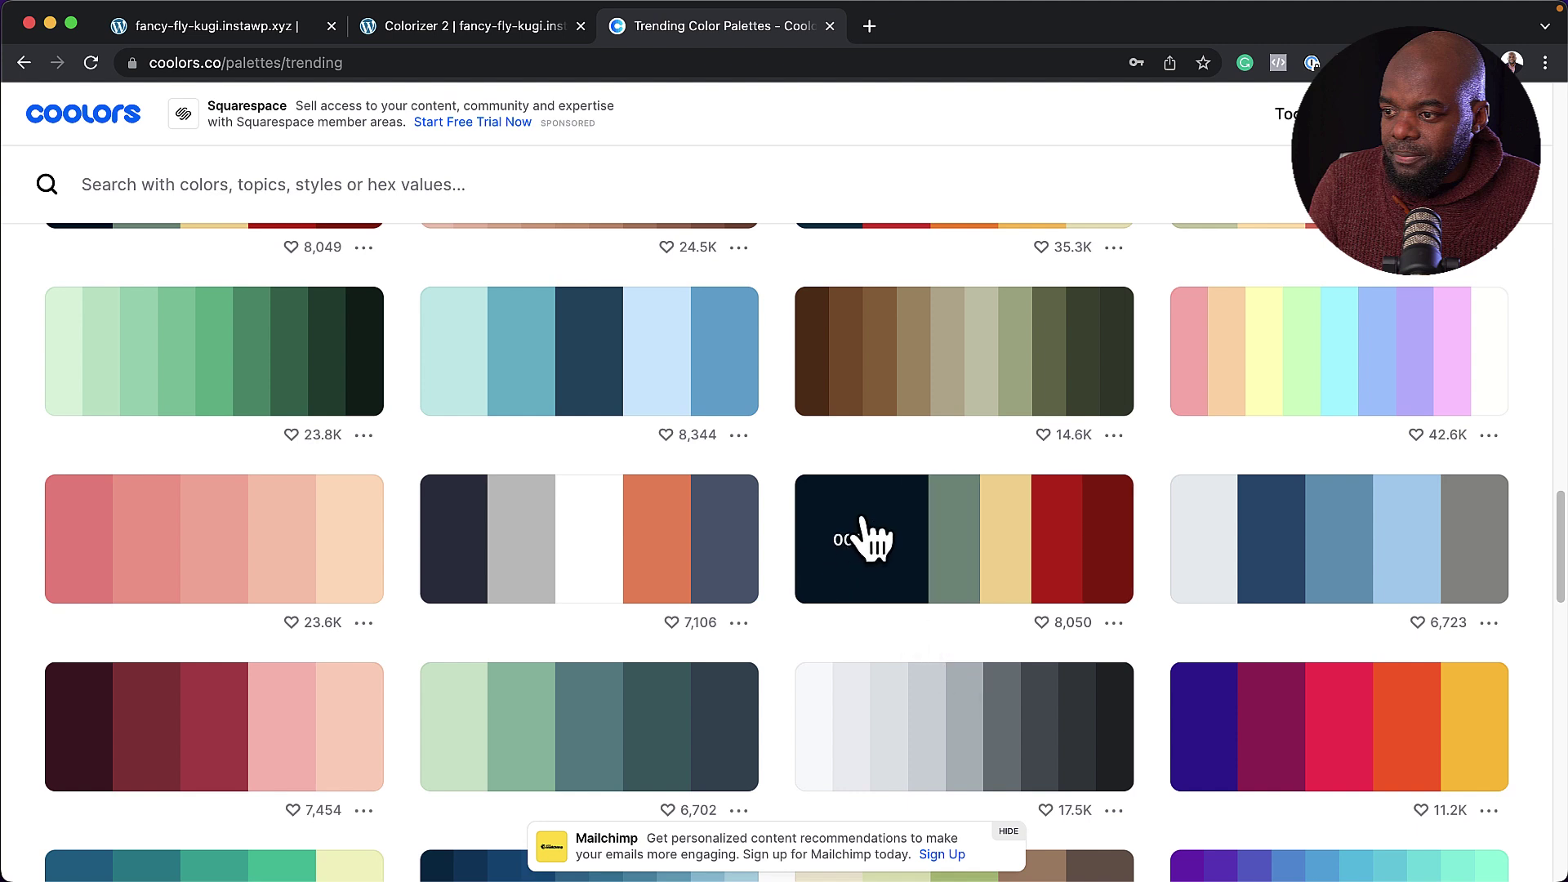
click(872, 555)
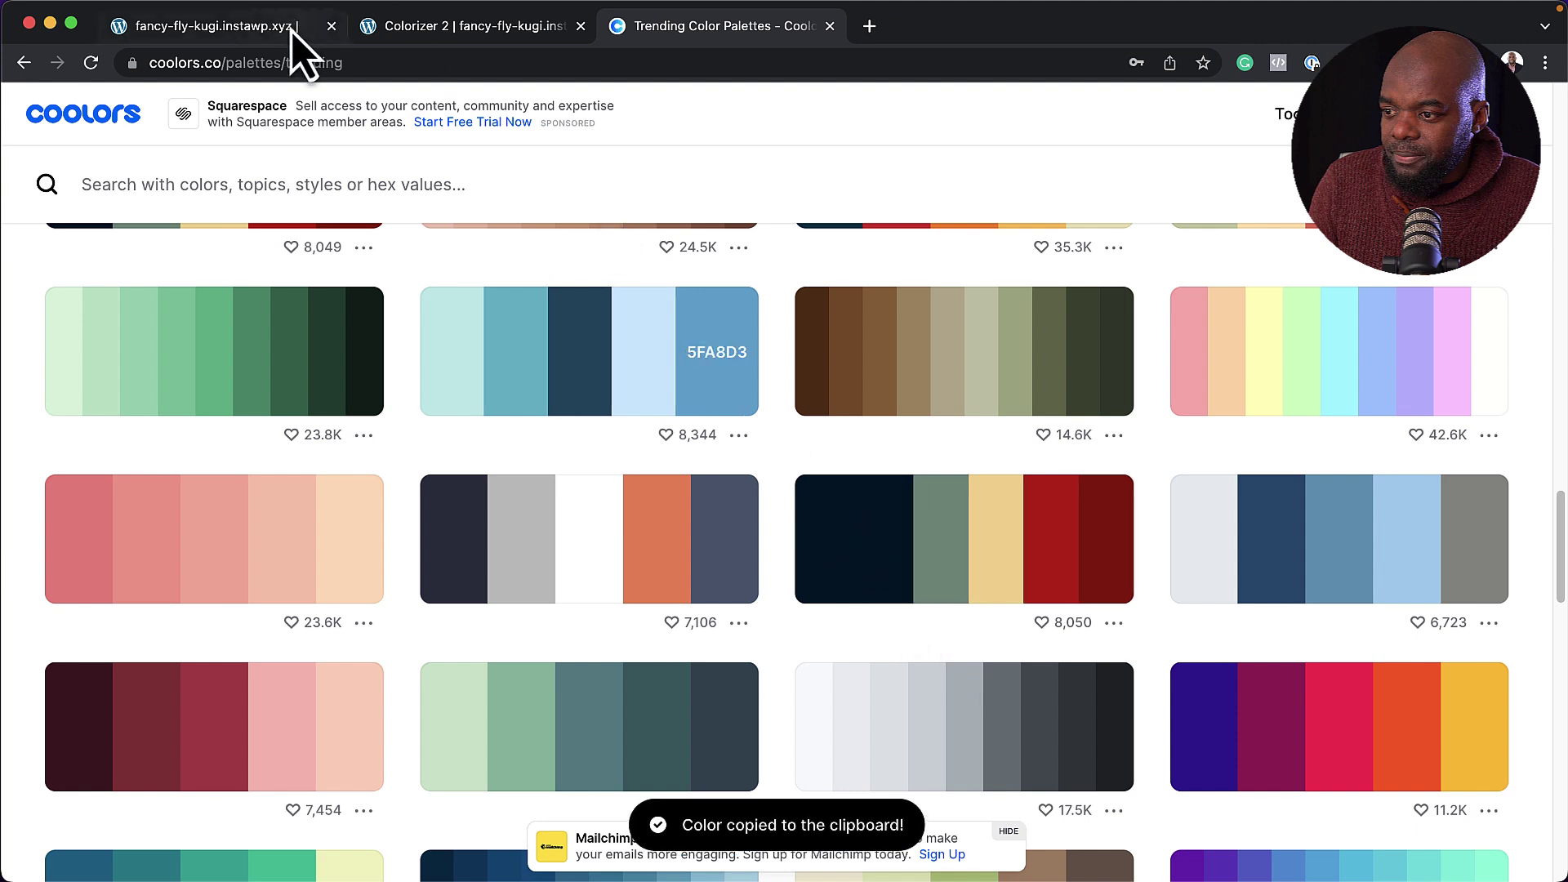
click(425, 27)
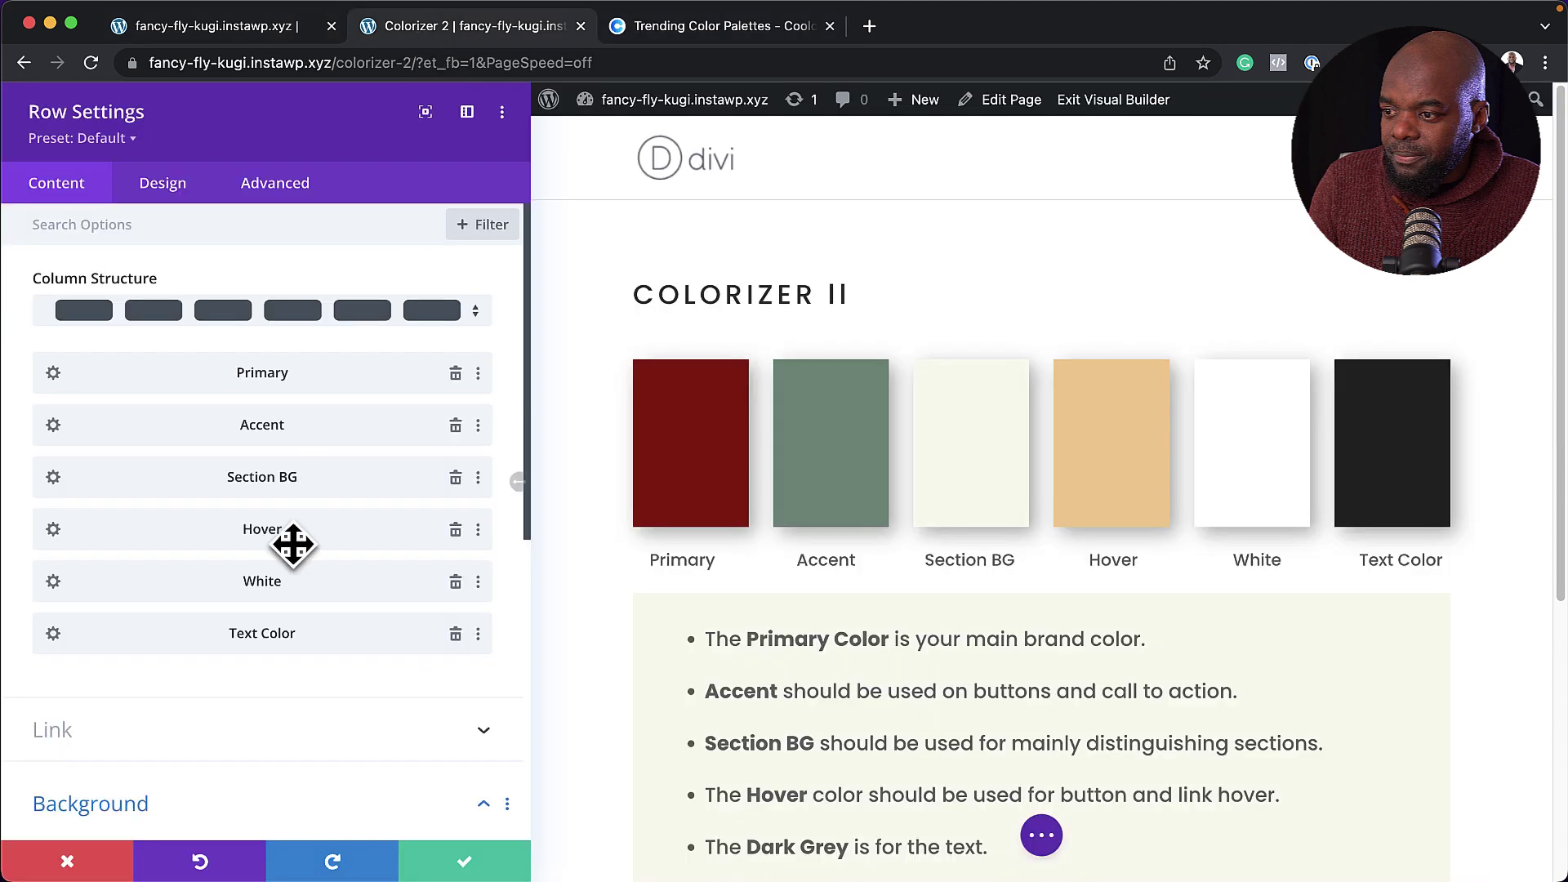
click(53, 425)
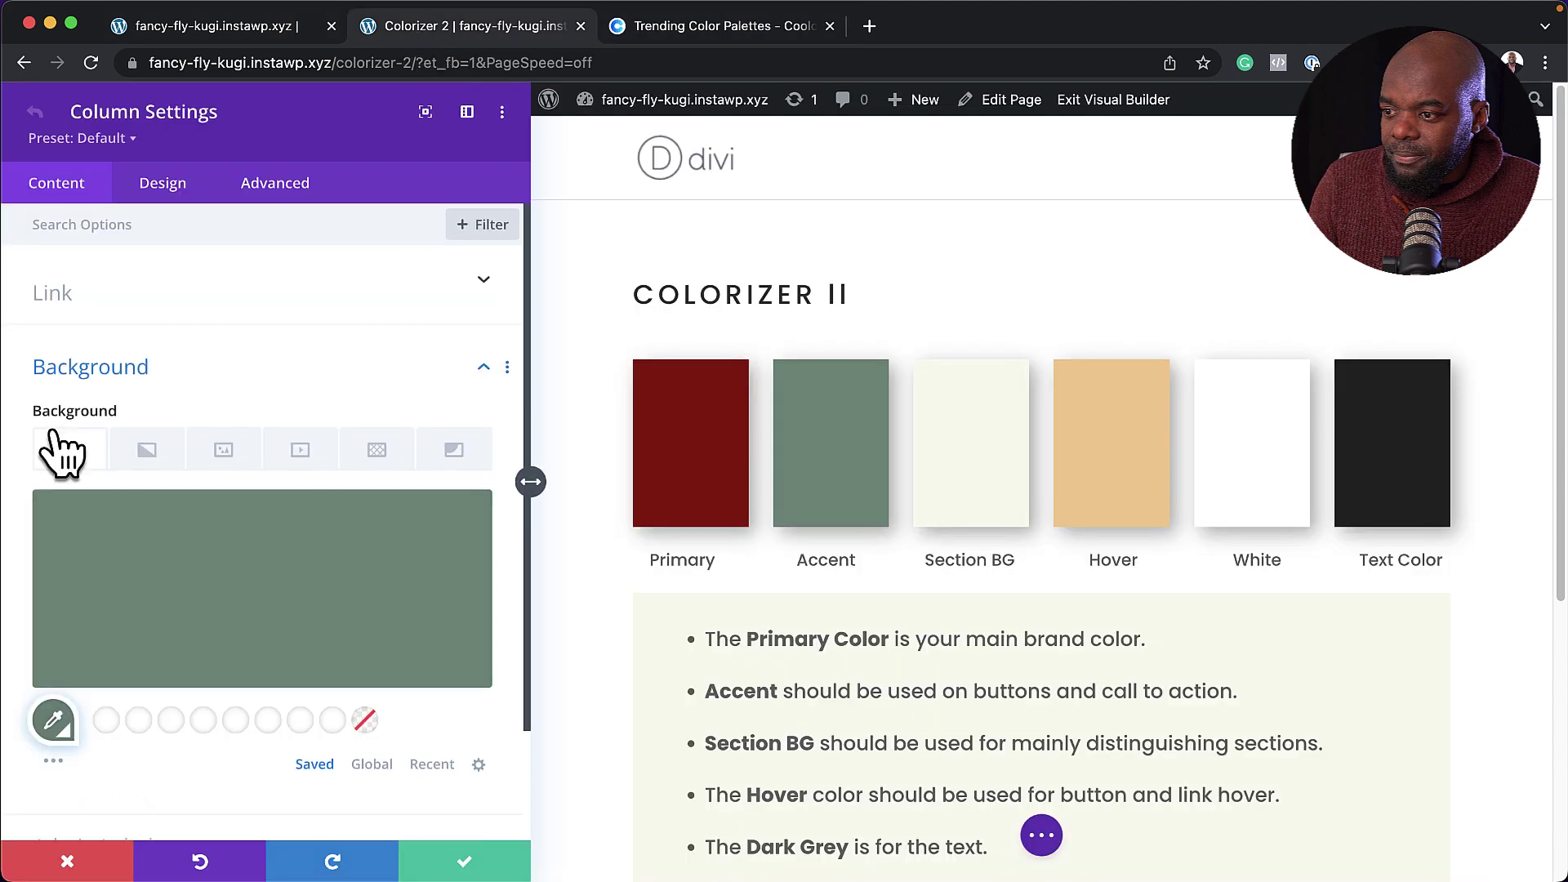
click(245, 664)
click(145, 500)
click(384, 873)
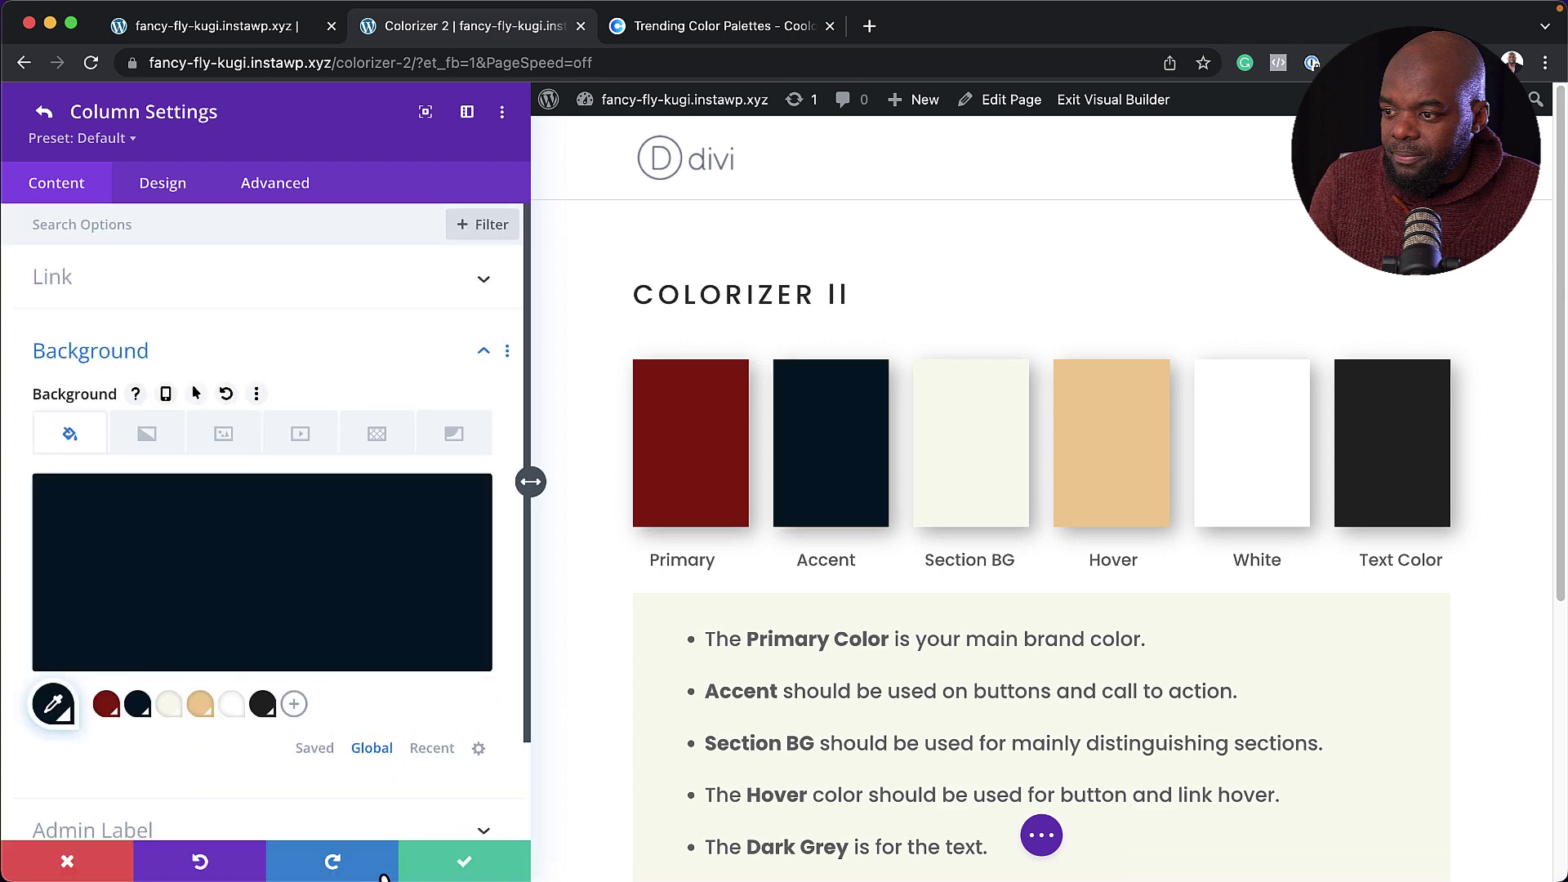
click(488, 878)
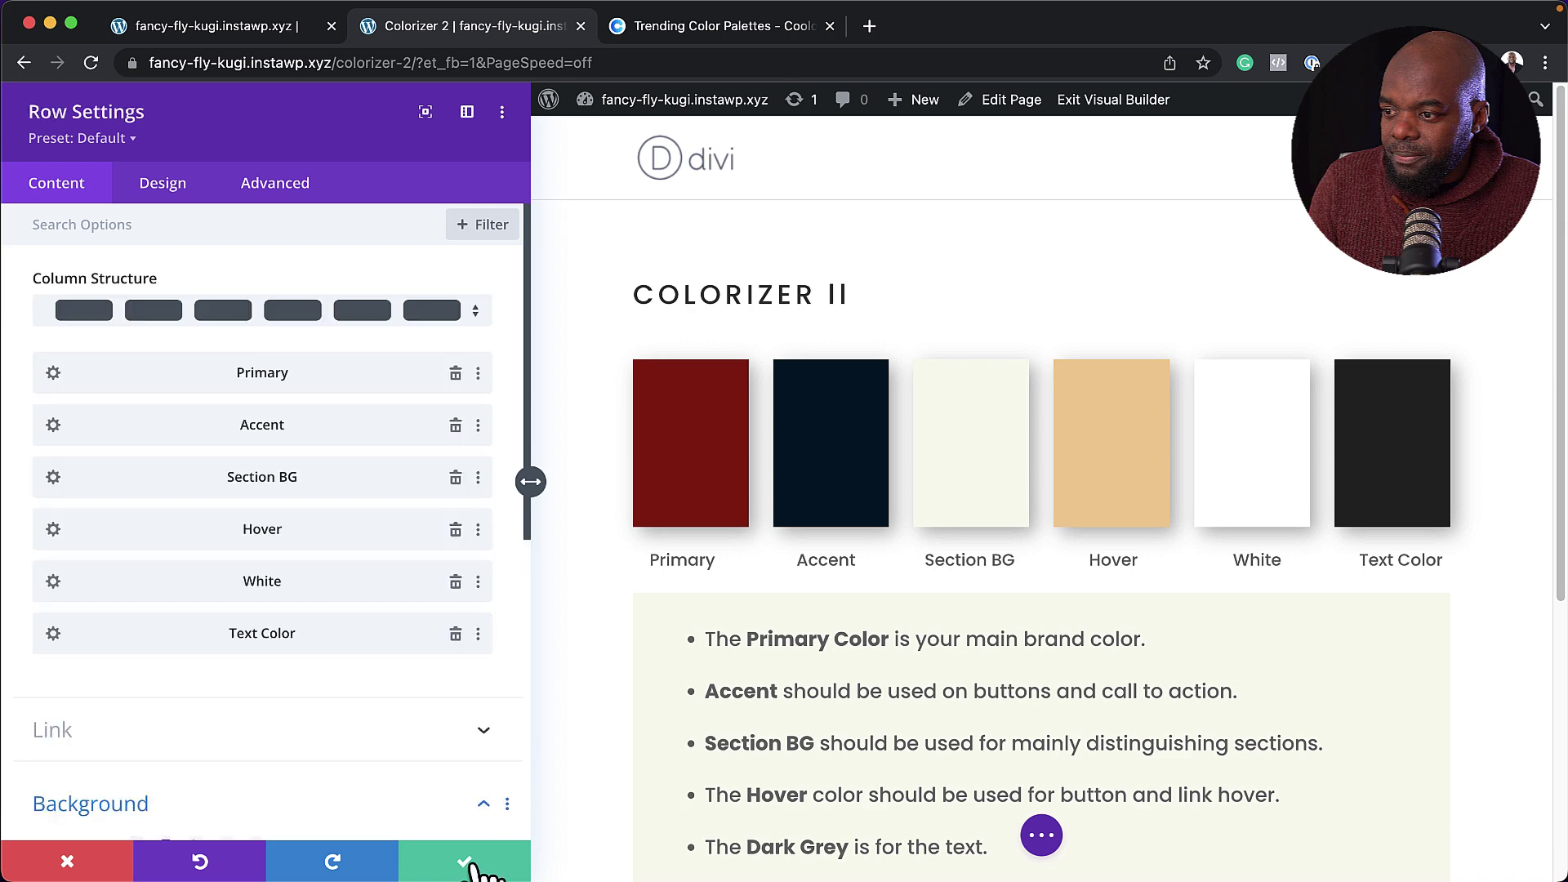
Step: Set the Section BG column's background to #f4f1e1, accept the site-wide global colour change, and save the column and row settings
click(53, 478)
click(218, 542)
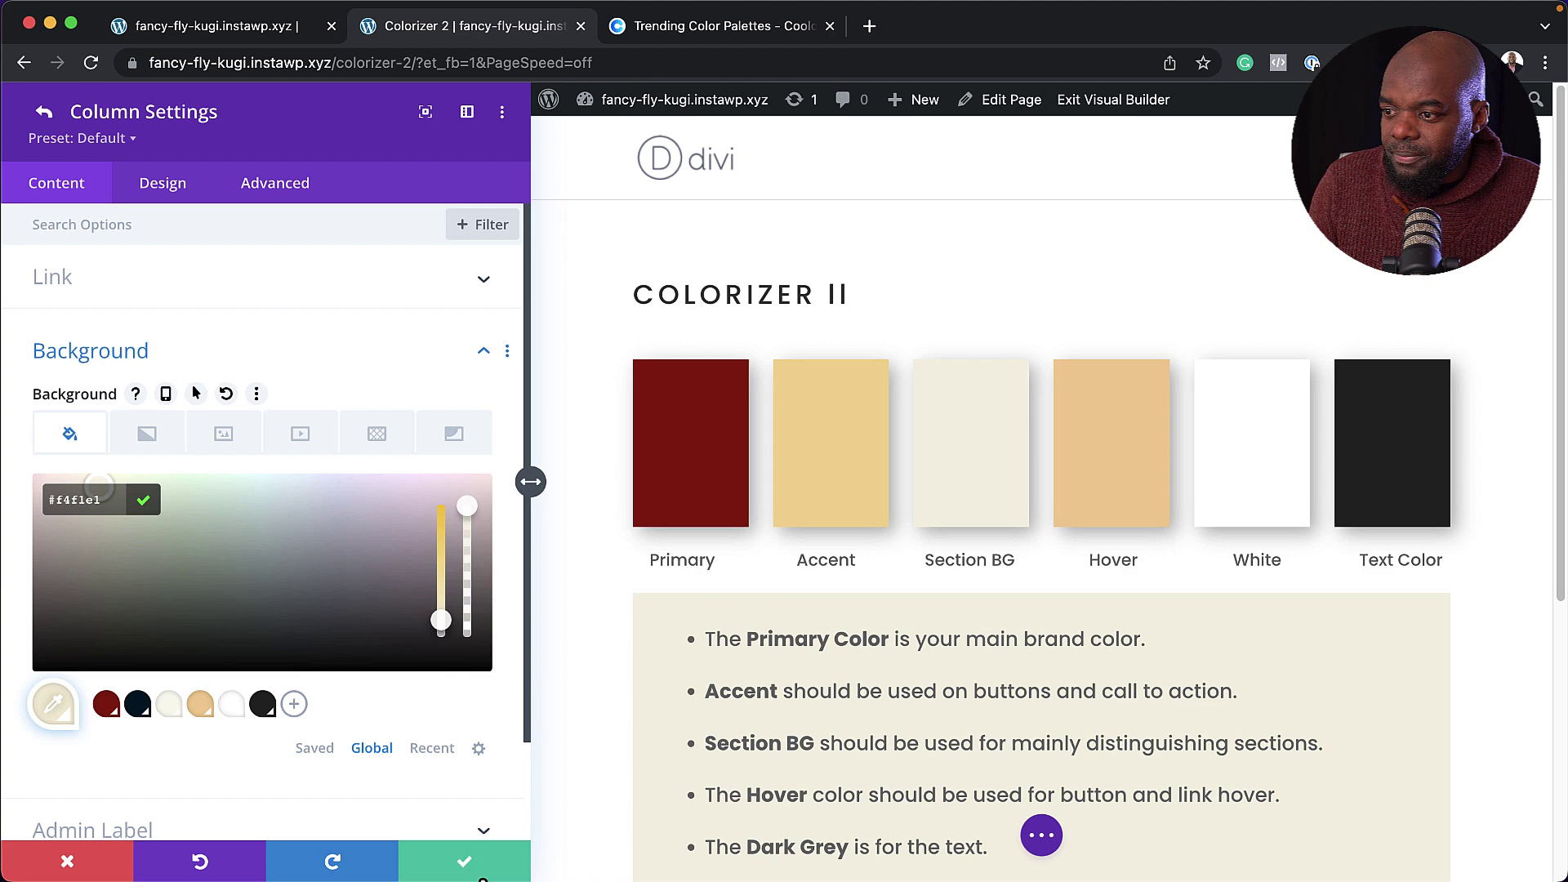
click(466, 867)
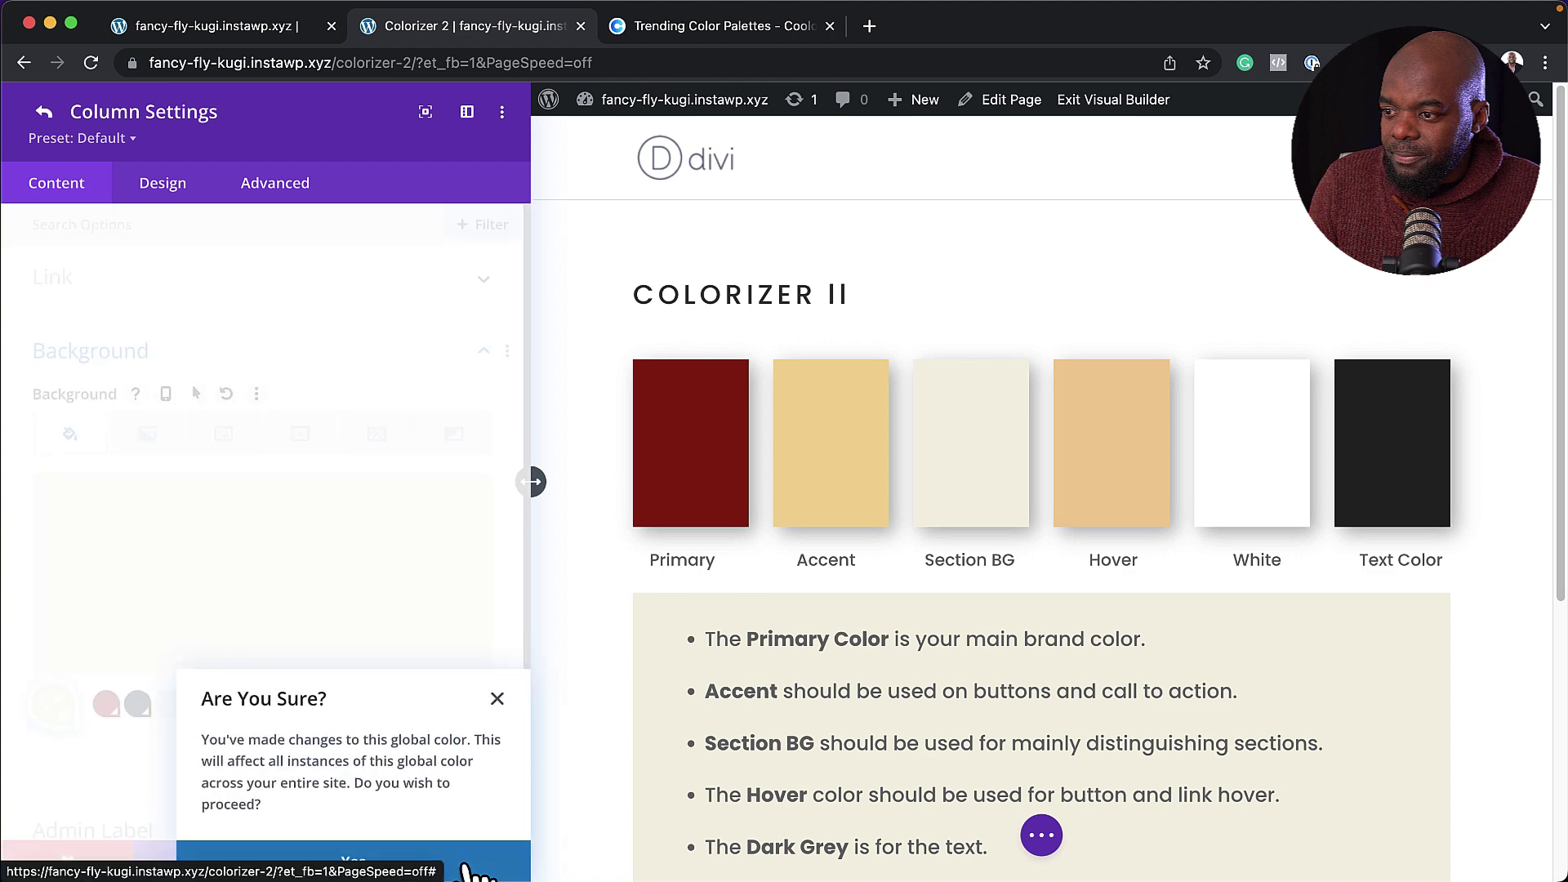
click(482, 872)
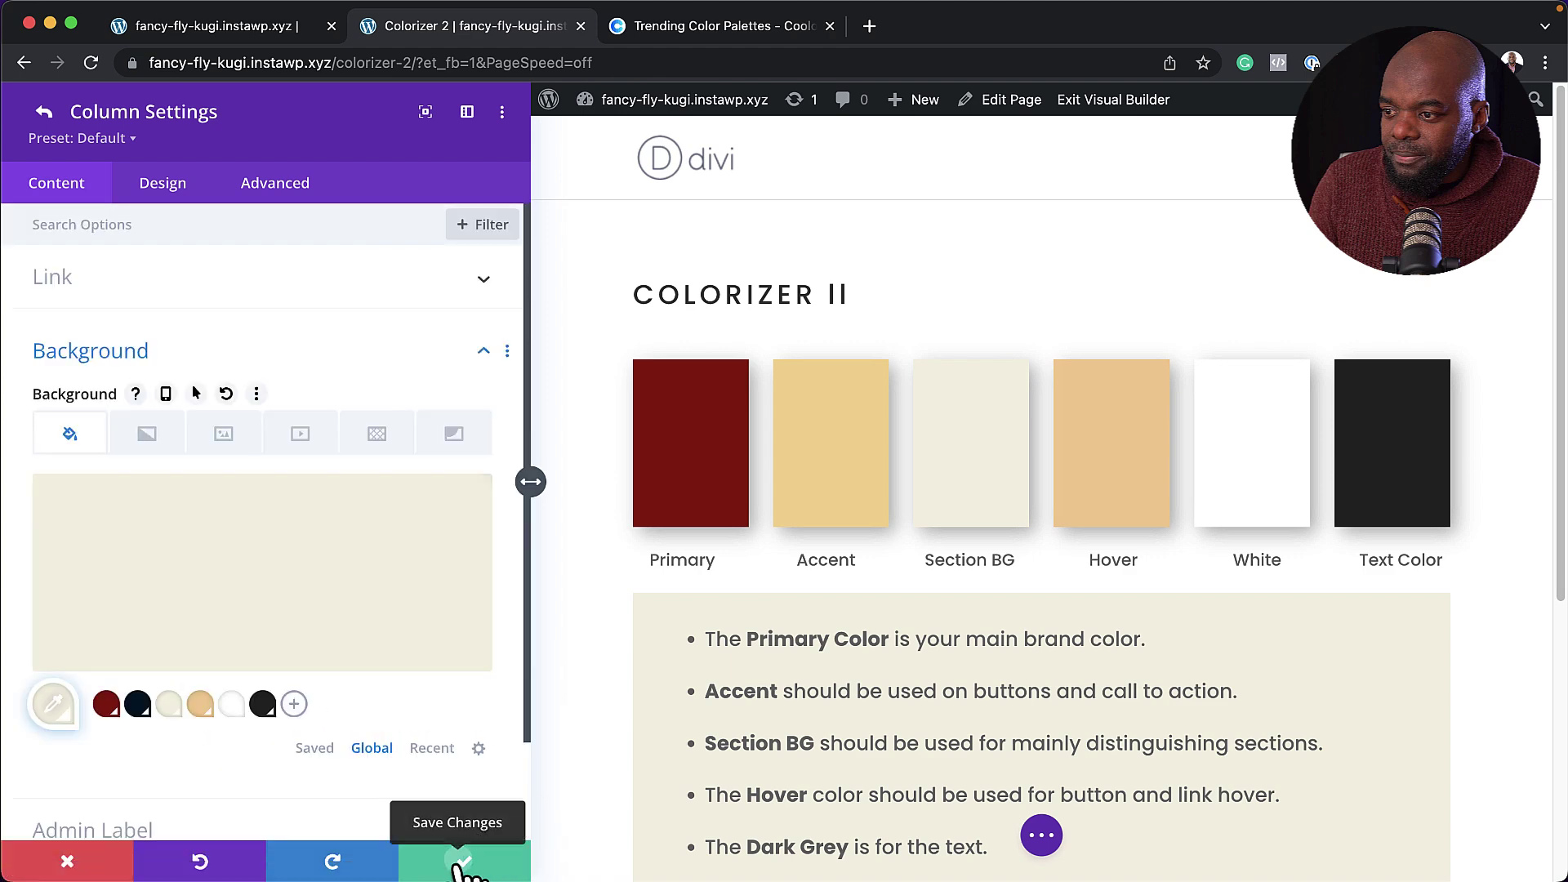
click(460, 864)
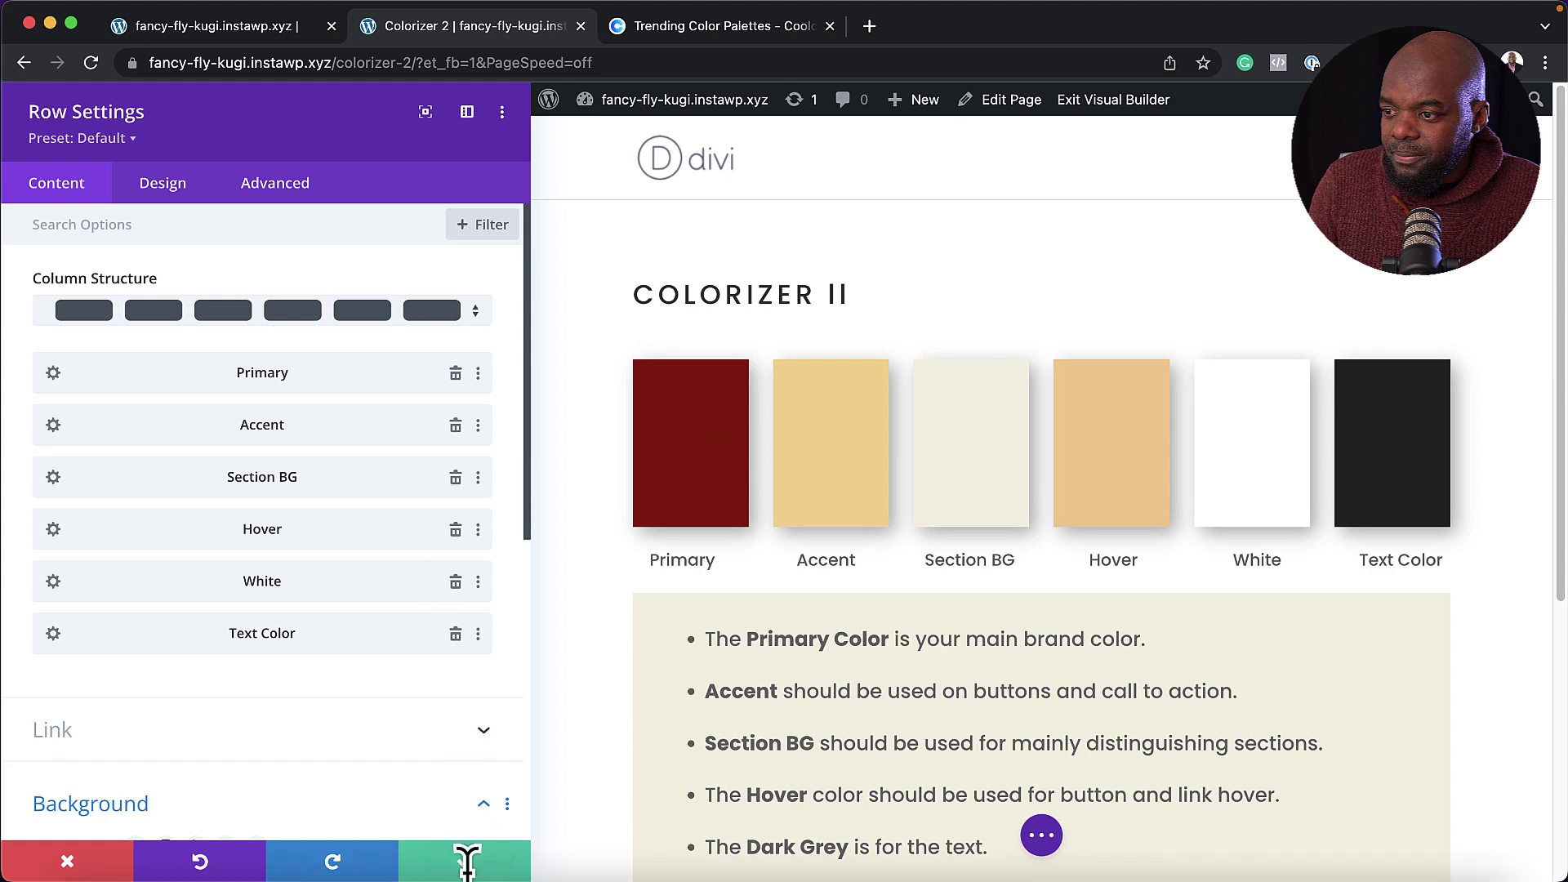
click(465, 867)
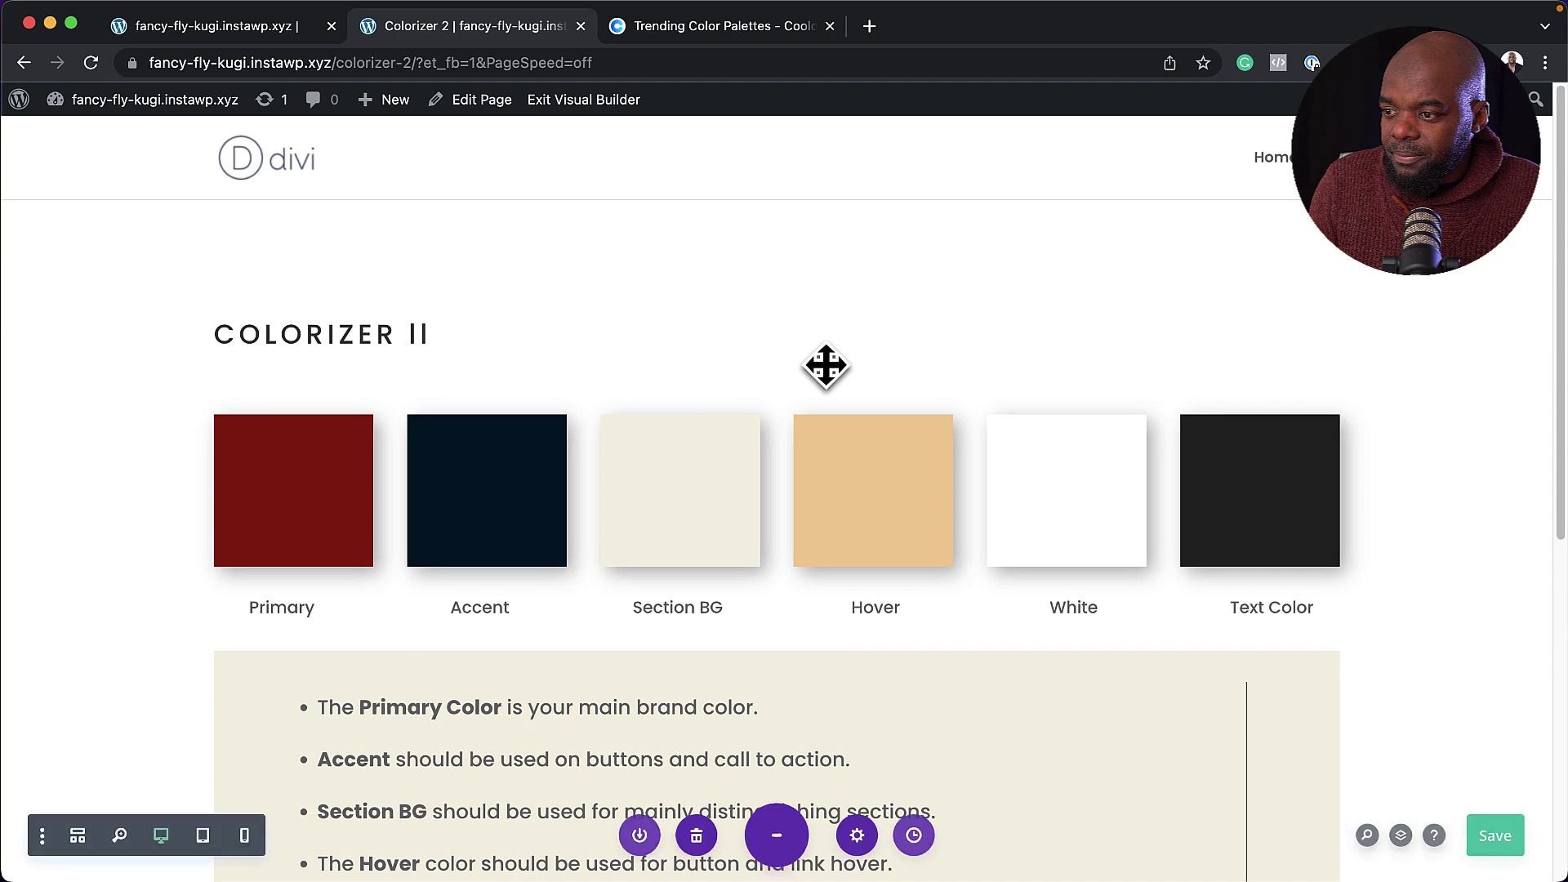
Step: Reload the homepage and check how its sections, blurbs and call-to-action box use the new global colours
click(226, 32)
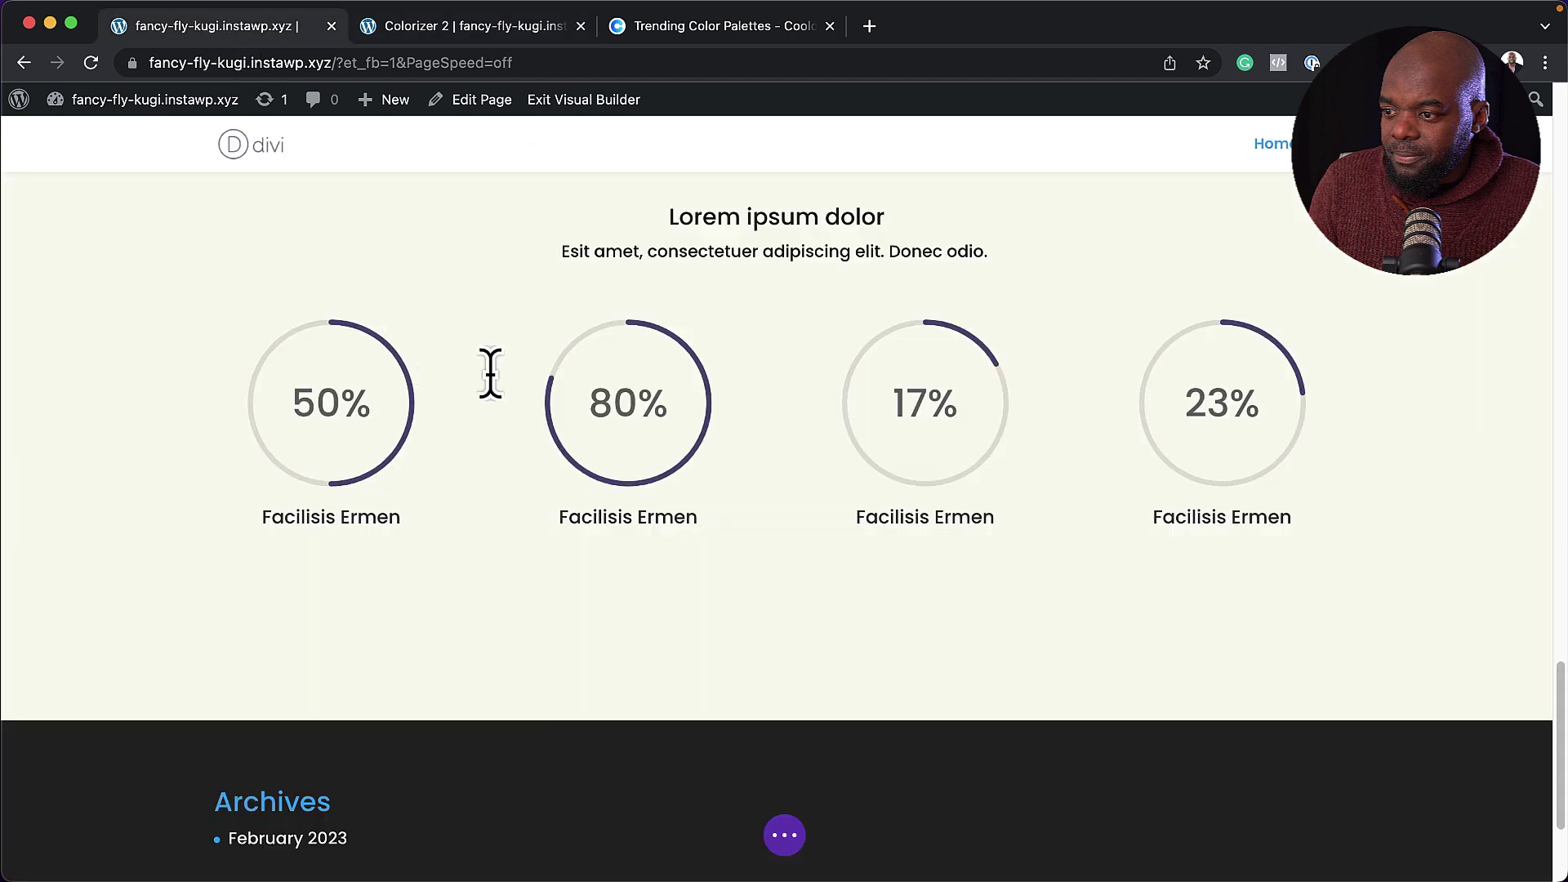
scroll(497, 367, up, 15)
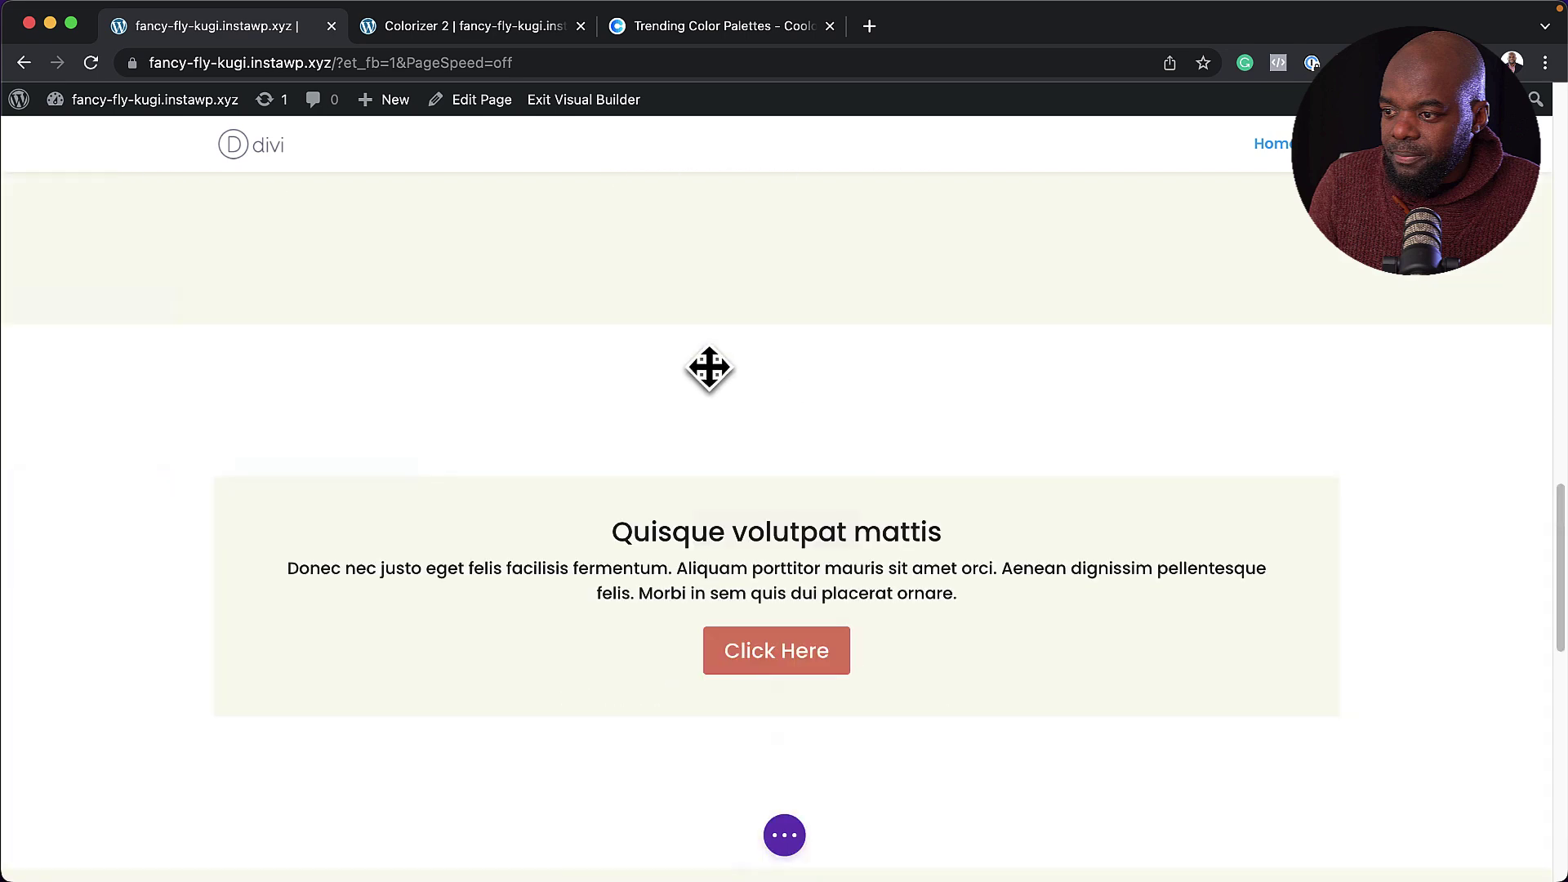
scroll(709, 367, up, 10)
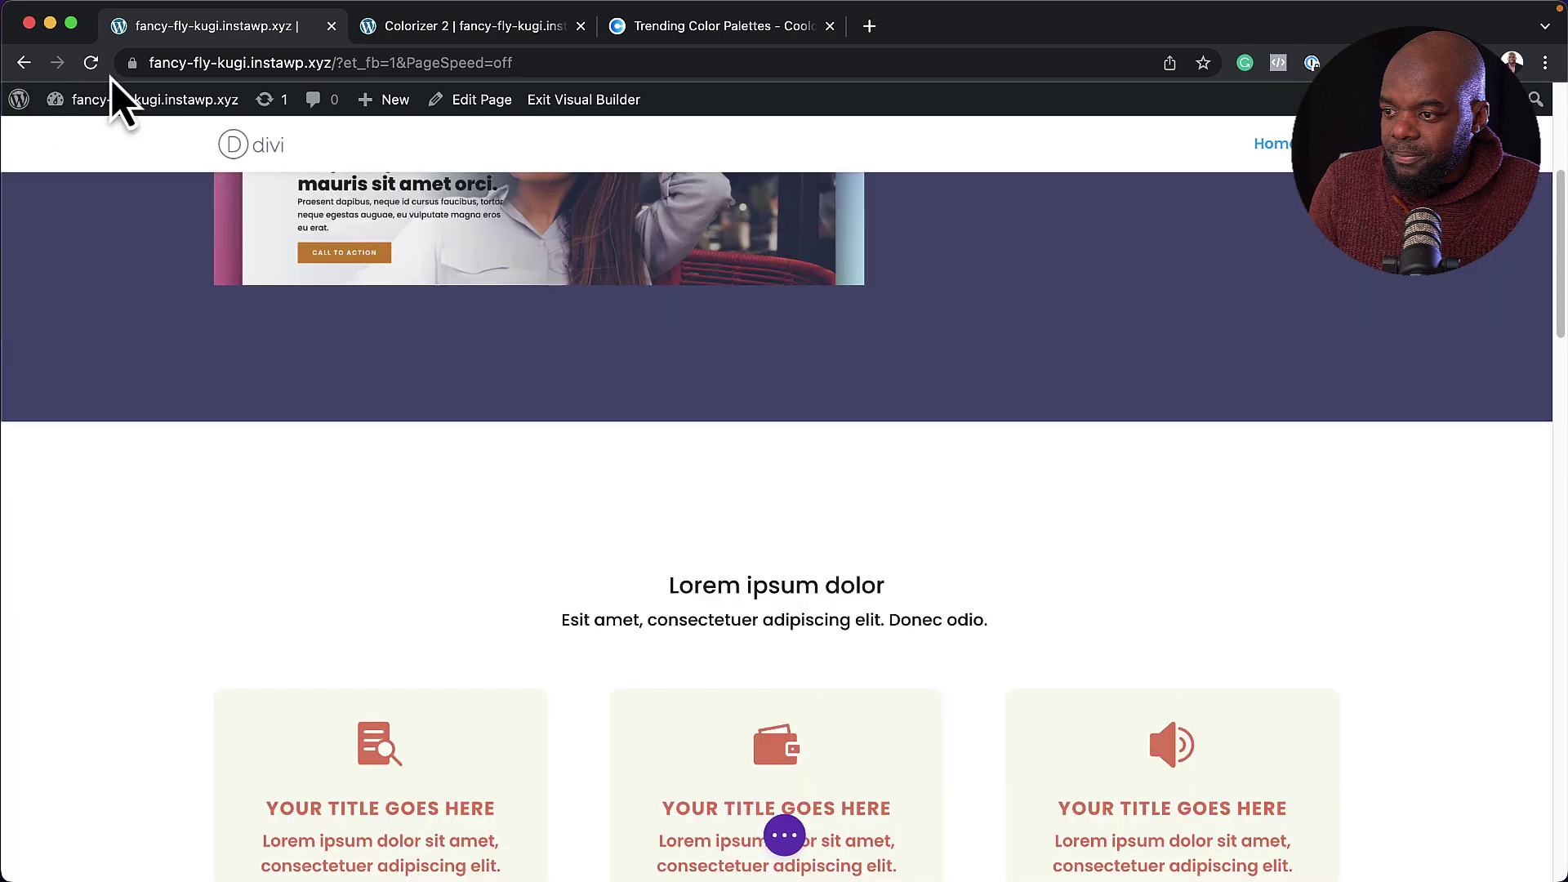
click(90, 63)
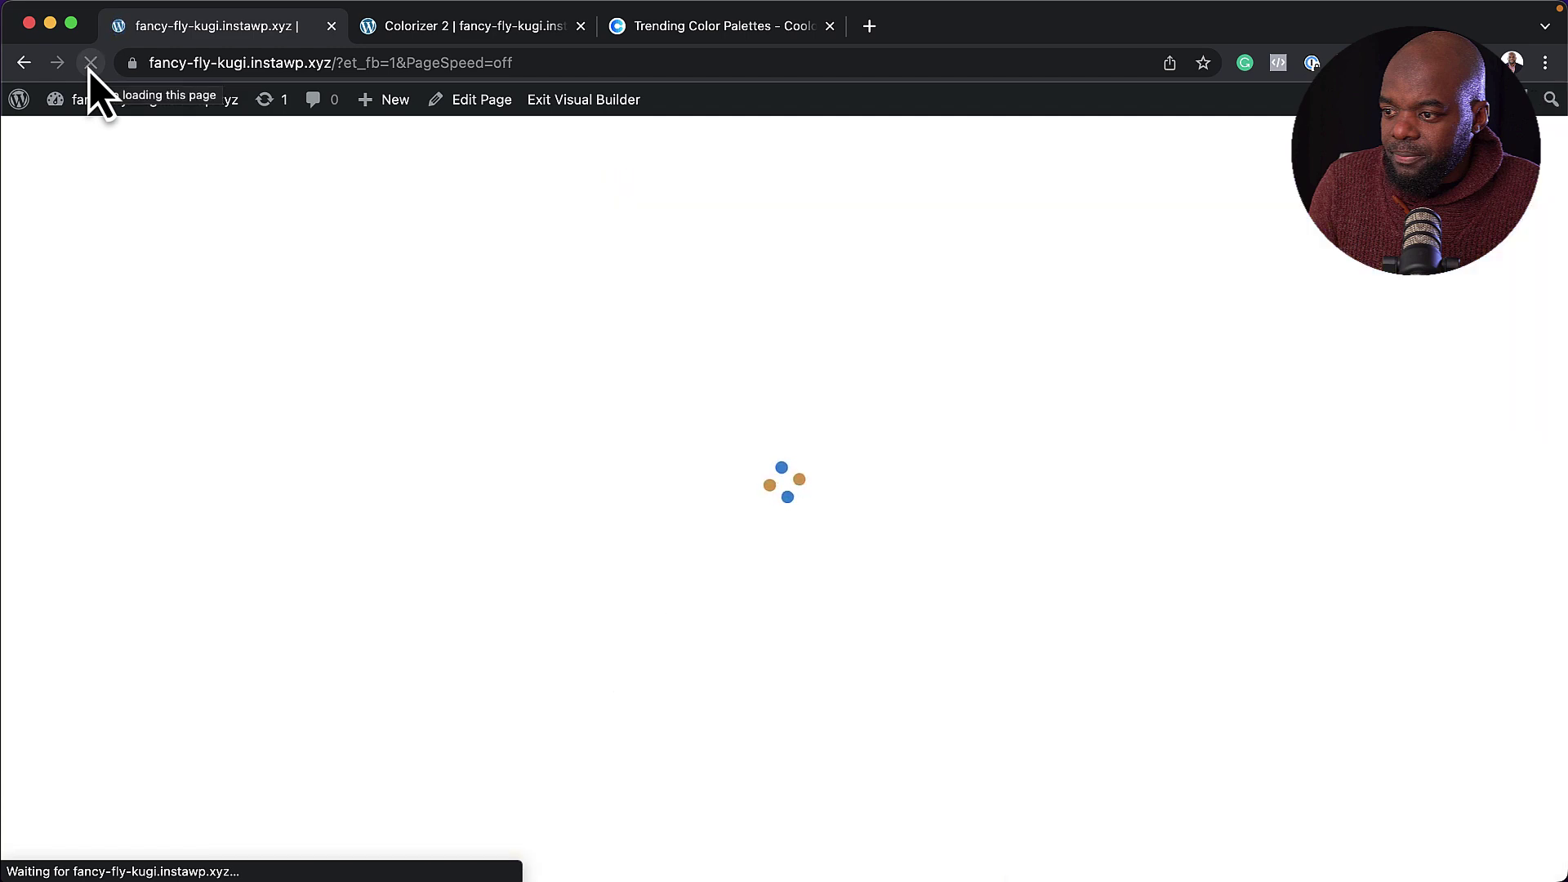
scroll(155, 473, down, 4)
scroll(155, 473, down, 12)
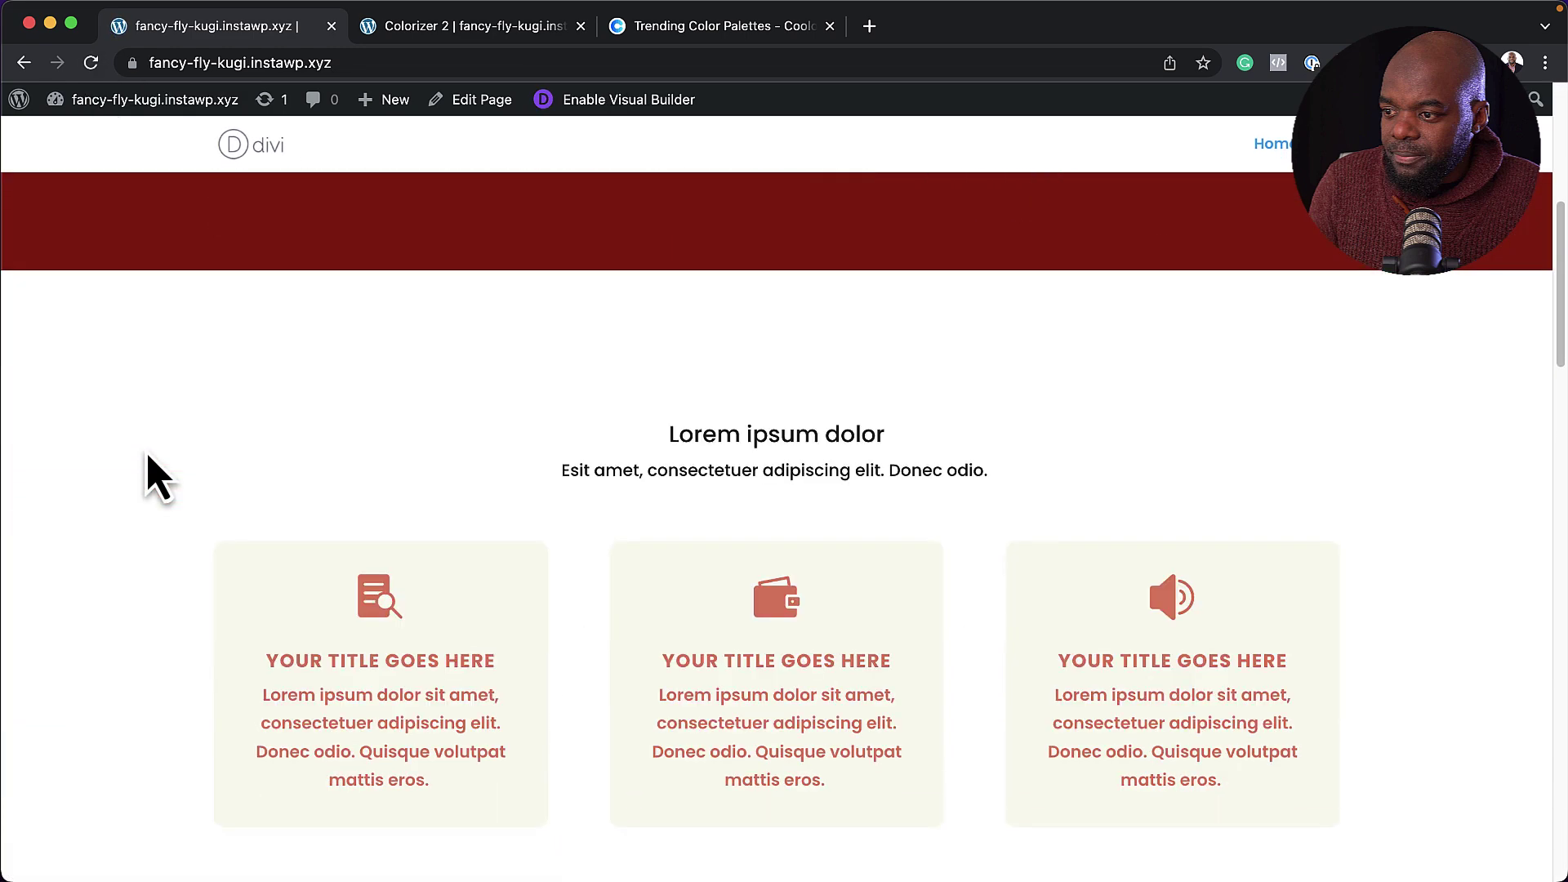
scroll(155, 473, down, 10)
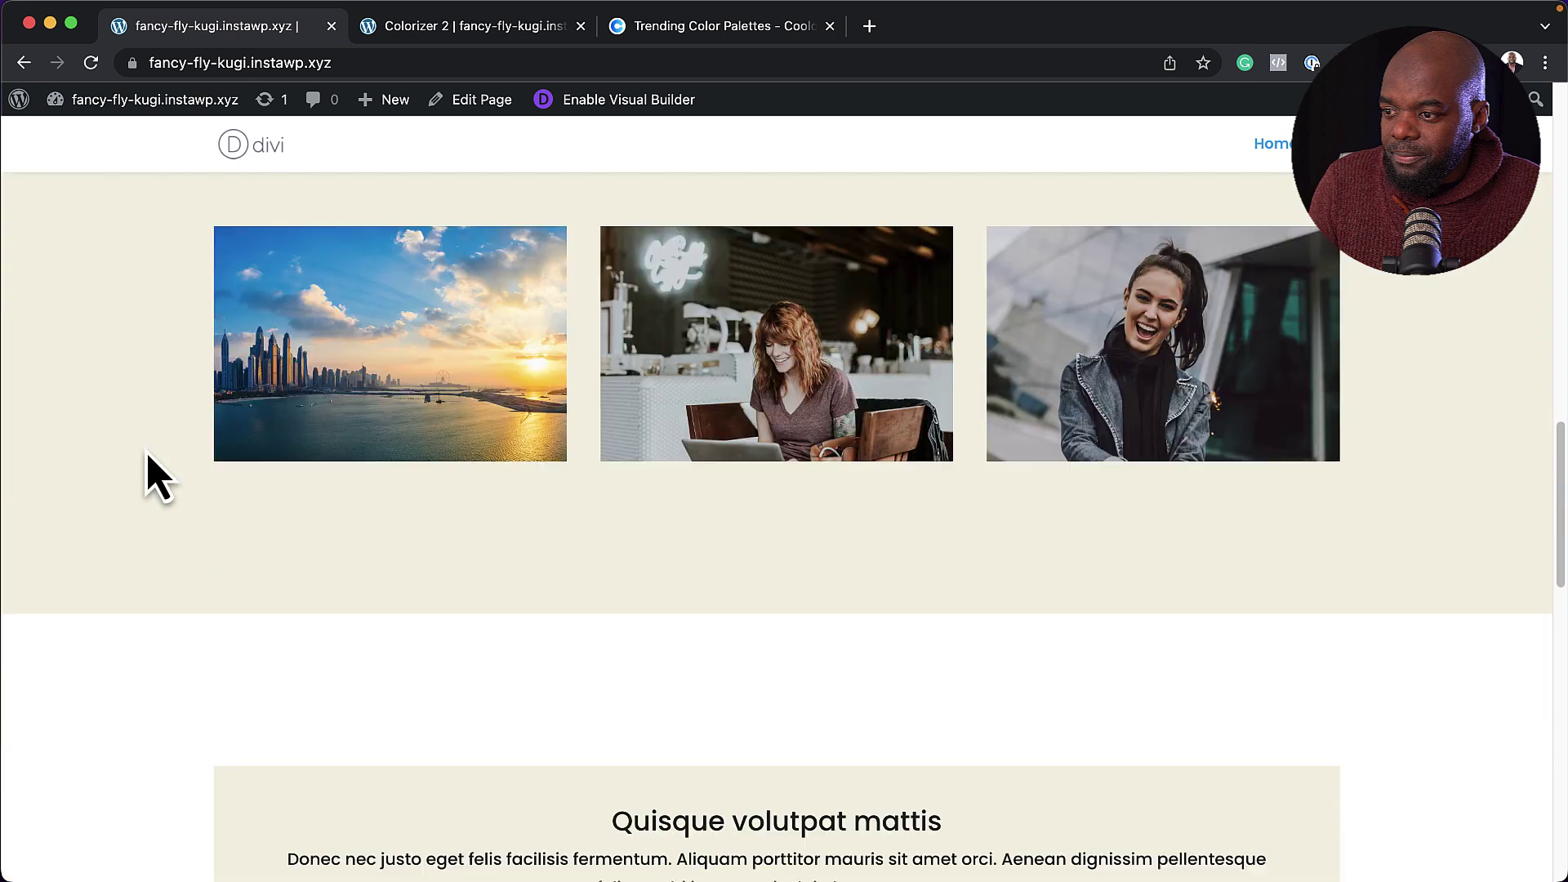